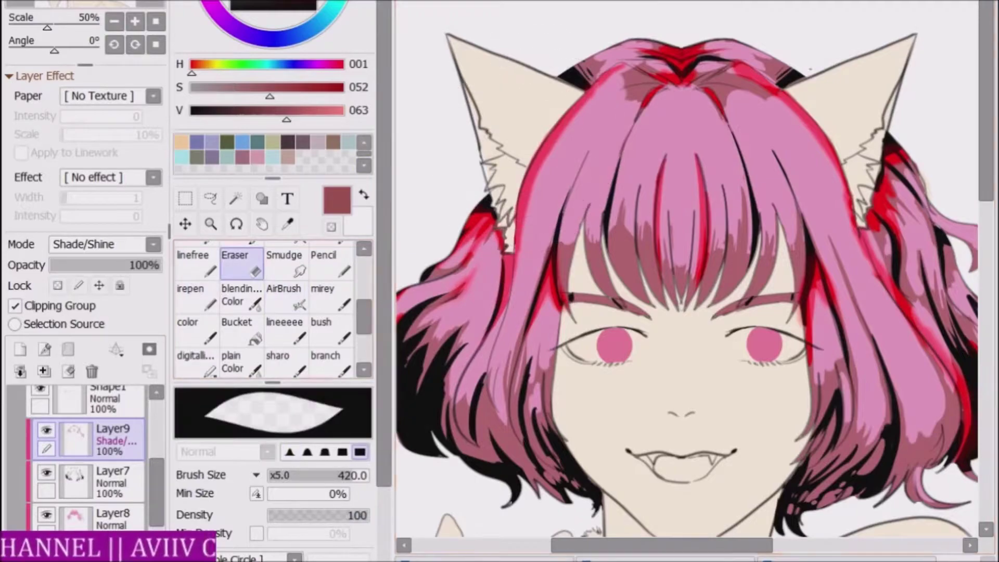
Set the hair shading layer Layer9 to Multiply and airbrush dark red shading into the lower hair locks and crown, cleaning edges with the eraser.
{"action": "key", "text": "minus"}
{"action": "key", "text": "e"}
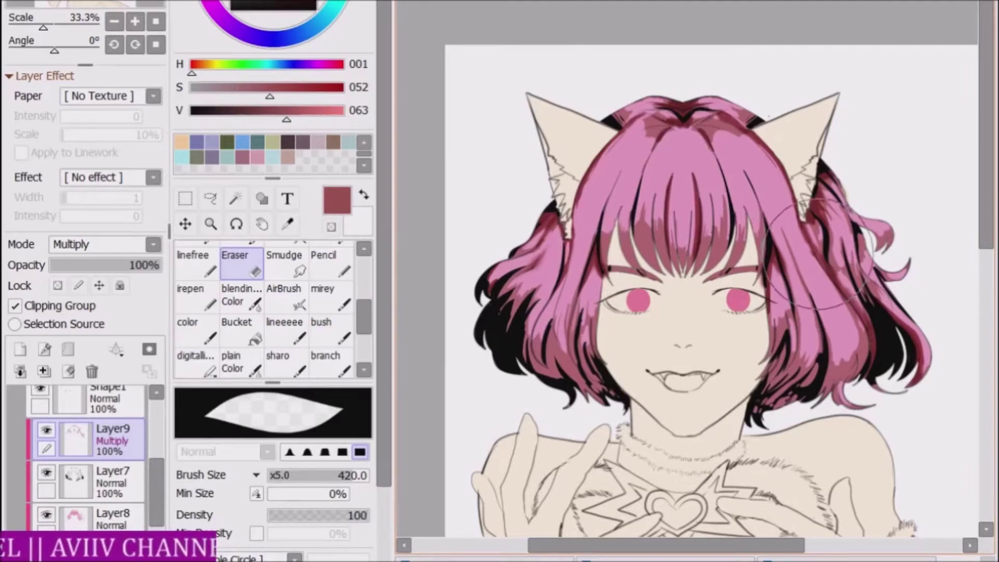
{"action": "left_click", "coordinate": [286, 296]}
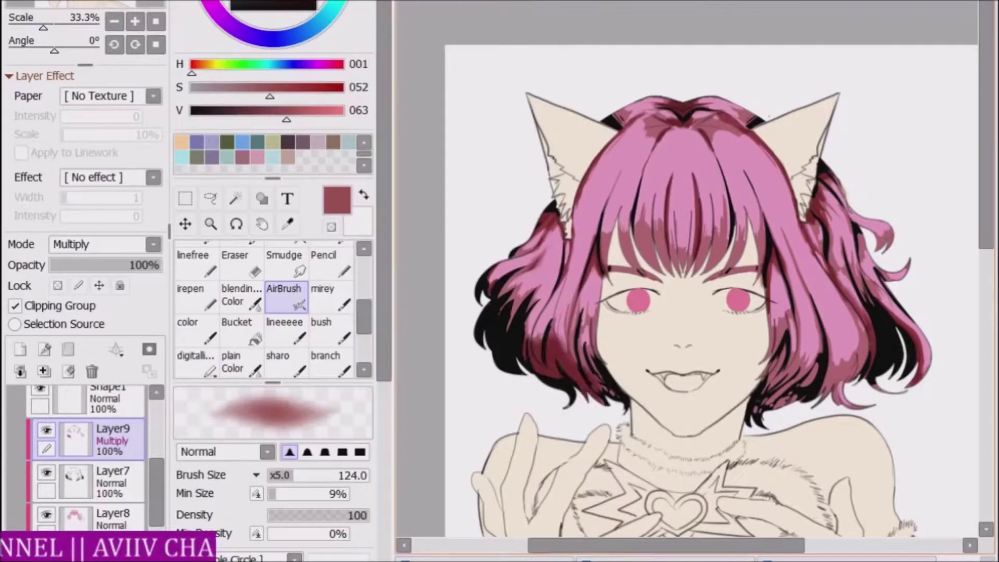
{"action": "left_click_drag", "start_coordinate": [611, 374], "coordinate": [587, 291]}
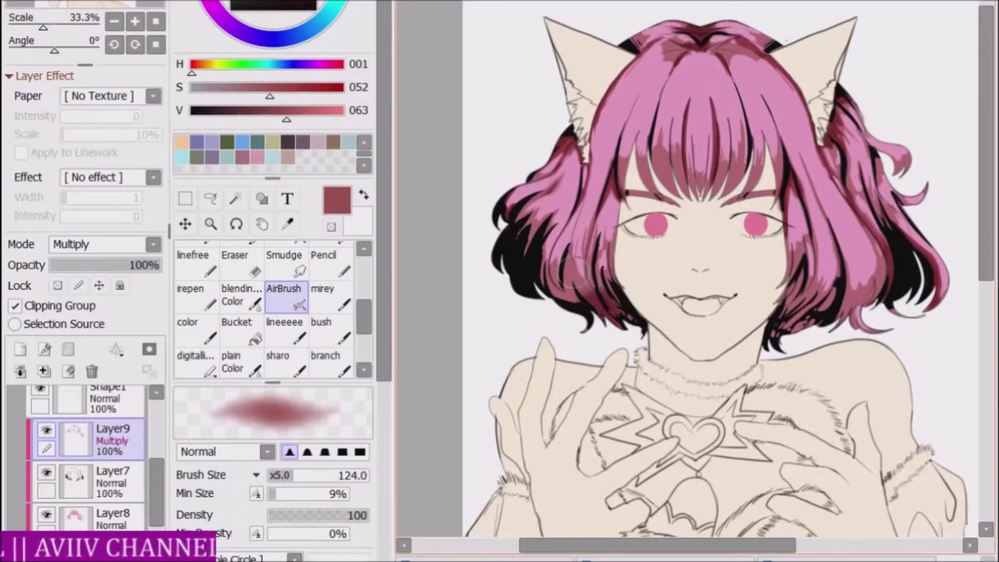
{"action": "left_click_drag", "start_coordinate": [796, 292], "coordinate": [757, 283]}
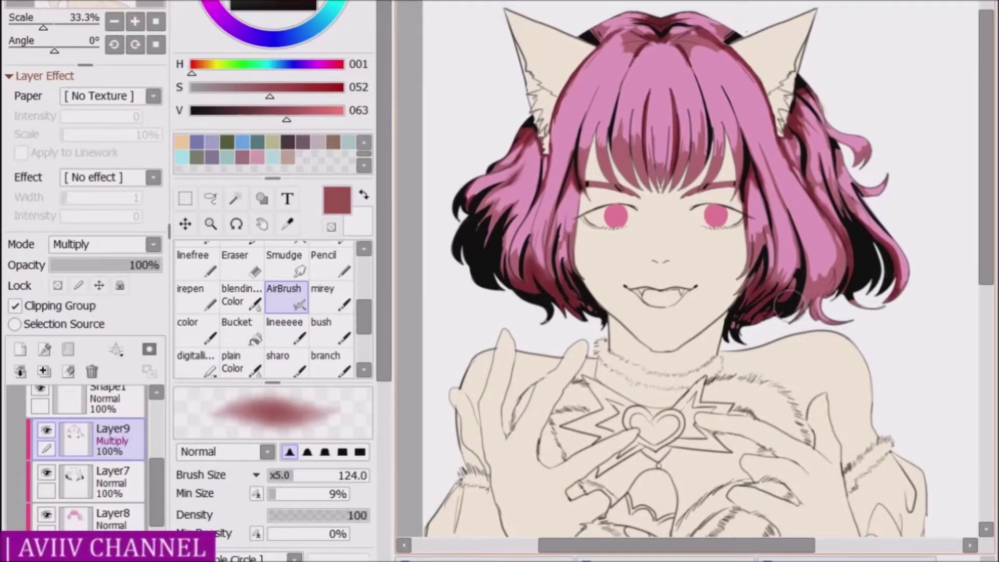
{"action": "key", "text": "e"}
{"action": "key", "text": "e"}
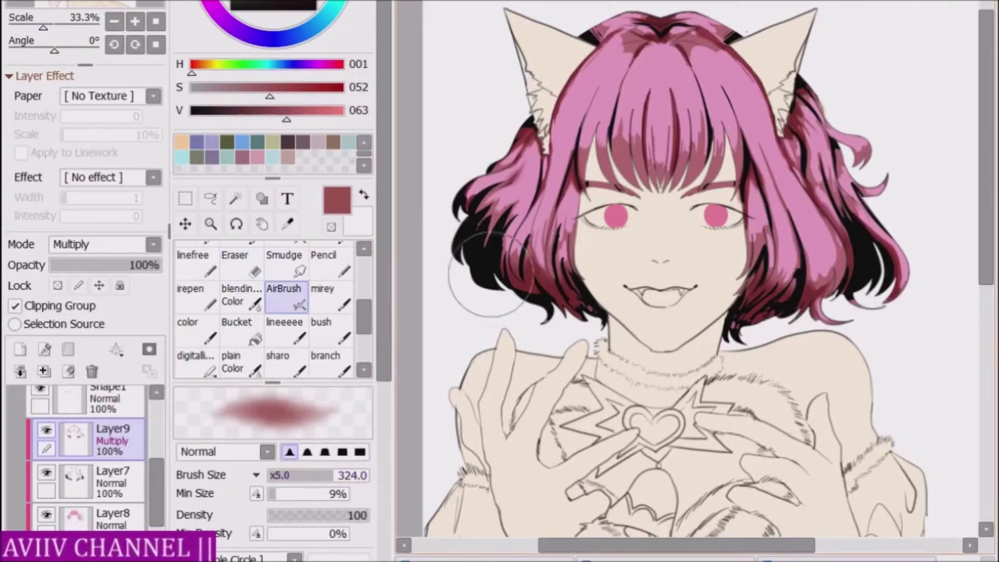
{"action": "key", "text": "bracketleft"}
{"action": "left_click_drag", "start_coordinate": [621, 13], "coordinate": [610, 61]}
Create a new layer clipped to the hair and airbrush bright red across the top of the fringe and the side hair by the ear.
{"action": "key", "text": "ctrl+shift+n"}
{"action": "left_click", "coordinate": [592, 119], "text": "alt"}
{"action": "left_click_drag", "start_coordinate": [574, 132], "coordinate": [749, 124]}
{"action": "left_click_drag", "start_coordinate": [559, 133], "coordinate": [619, 134]}
{"action": "left_click_drag", "start_coordinate": [785, 146], "coordinate": [795, 177]}
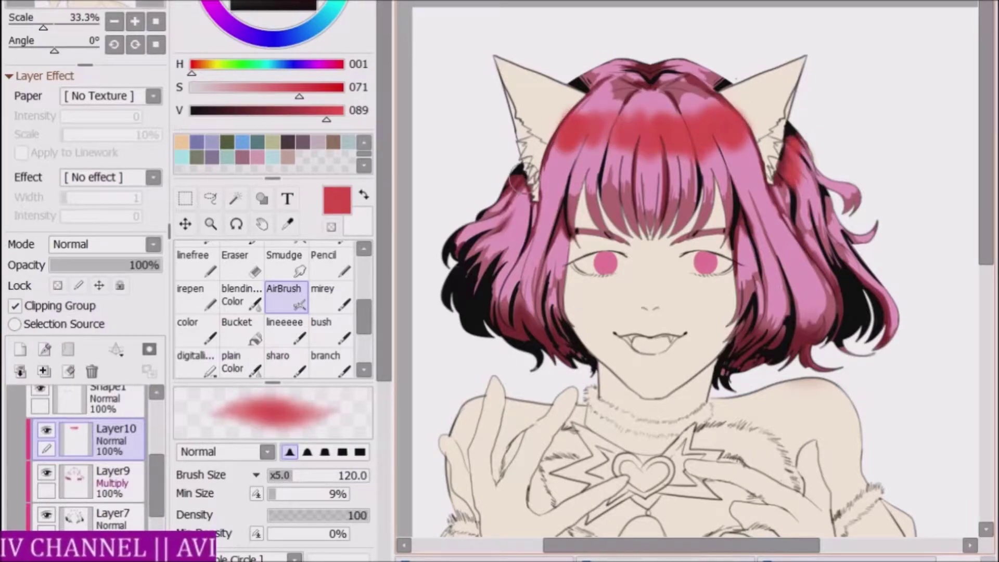
Airbrush red into the side locks and lower hair tips, and erase the excess red across the fringe.
{"action": "left_click_drag", "start_coordinate": [520, 171], "coordinate": [499, 198]}
{"action": "key", "text": "e"}
{"action": "mouse_move", "coordinate": [739, 125]}
{"action": "left_mouse_down"}
{"action": "mouse_move", "coordinate": [614, 130]}
{"action": "mouse_move", "coordinate": [687, 94]}
{"action": "mouse_move", "coordinate": [713, 104]}
{"action": "left_mouse_up"}
{"action": "key", "text": "e"}
{"action": "mouse_move", "coordinate": [811, 312]}
{"action": "left_mouse_down"}
{"action": "mouse_move", "coordinate": [832, 307]}
{"action": "mouse_move", "coordinate": [765, 301]}
{"action": "mouse_move", "coordinate": [744, 271]}
{"action": "left_mouse_up"}
{"action": "mouse_move", "coordinate": [499, 299]}
{"action": "left_mouse_down"}
{"action": "mouse_move", "coordinate": [547, 265]}
{"action": "mouse_move", "coordinate": [458, 239]}
{"action": "left_mouse_up"}
Set the red hair layer Layer10 to Overlay blending.
{"action": "mouse_move", "coordinate": [159, 265]}
{"action": "left_mouse_down"}
{"action": "mouse_move", "coordinate": [95, 265]}
{"action": "mouse_move", "coordinate": [161, 265]}
{"action": "left_mouse_up"}
{"action": "scroll", "coordinate": [98, 243], "scroll_direction": "down", "scroll_amount": 3}
{"action": "key", "text": "ctrl+t"}
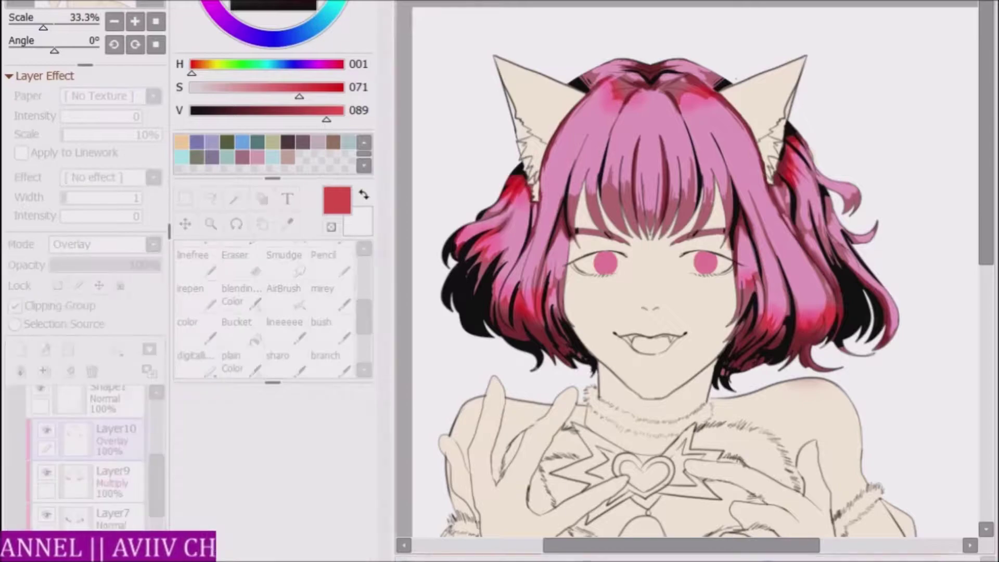
{"action": "left_click_drag", "start_coordinate": [676, 260], "coordinate": [650, 288]}
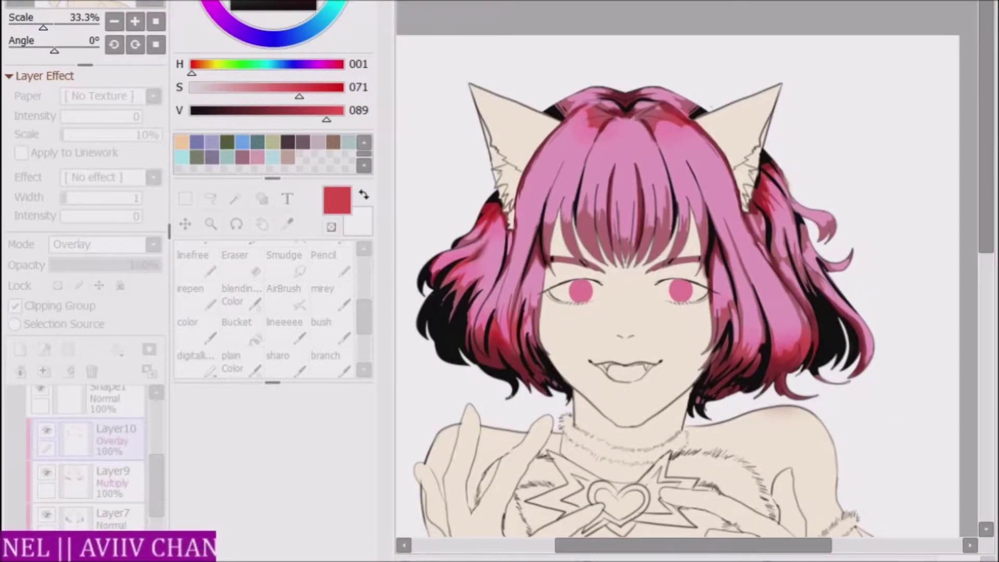
{"action": "scroll", "coordinate": [676, 281], "scroll_direction": "down", "scroll_amount": 2}
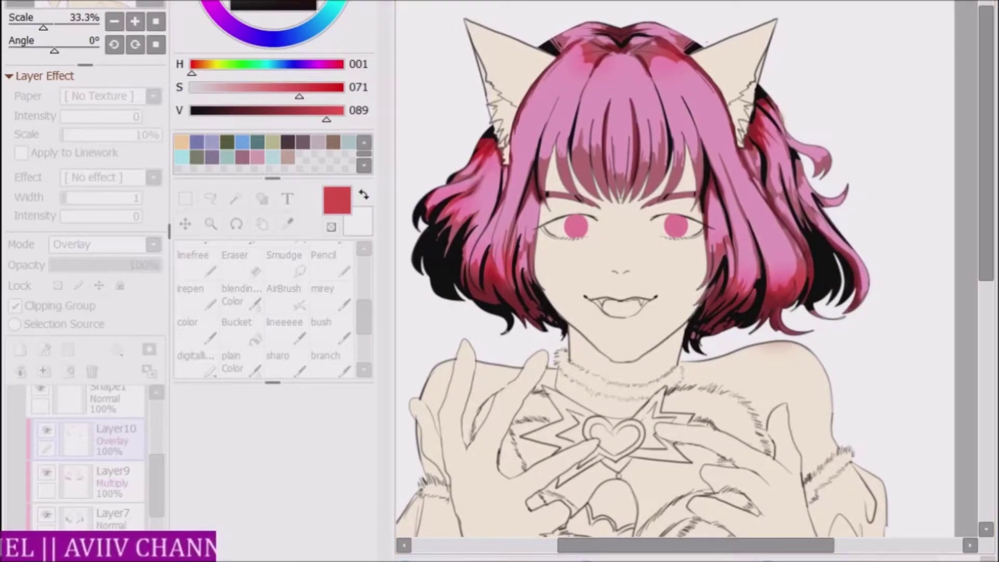
Try Screen blending on the red hair layer and restore it to Overlay.
{"action": "scroll", "coordinate": [676, 281], "scroll_direction": "up", "scroll_amount": 1}
{"action": "scroll", "coordinate": [99, 244], "scroll_direction": "up", "scroll_amount": 1}
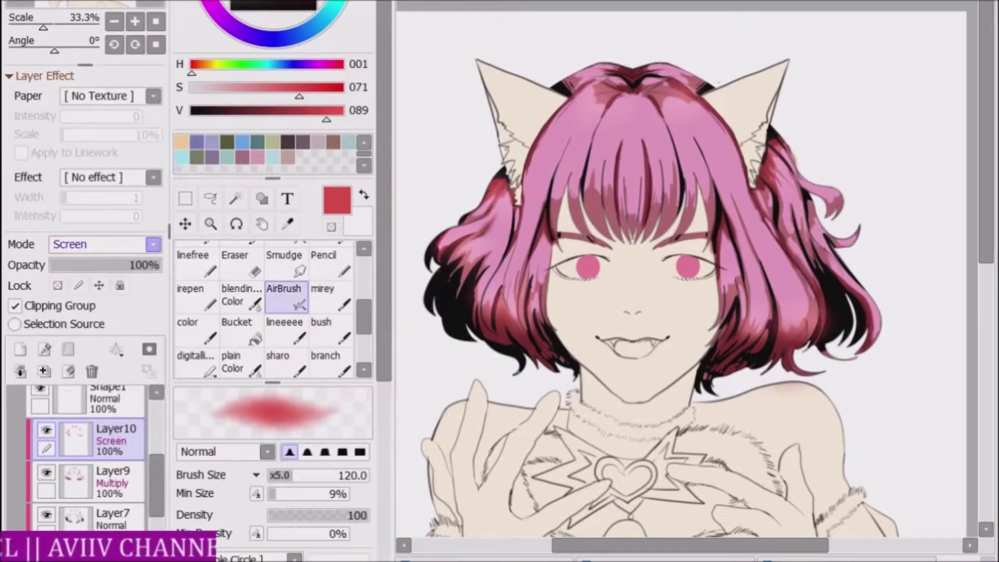
{"action": "scroll", "coordinate": [99, 244], "scroll_direction": "down", "scroll_amount": 4}
{"action": "scroll", "coordinate": [99, 244], "scroll_direction": "up", "scroll_amount": 2}
{"action": "key", "text": "ctrl+minus"}
{"action": "key", "text": "ctrl+plus"}
{"action": "scroll", "coordinate": [99, 244], "scroll_direction": "up", "scroll_amount": 1}
{"action": "mouse_move", "coordinate": [156, 265]}
{"action": "left_mouse_down"}
{"action": "mouse_move", "coordinate": [101, 264]}
{"action": "mouse_move", "coordinate": [159, 265]}
{"action": "left_mouse_up"}
{"action": "scroll", "coordinate": [85, 458], "scroll_direction": "down", "scroll_amount": 2}
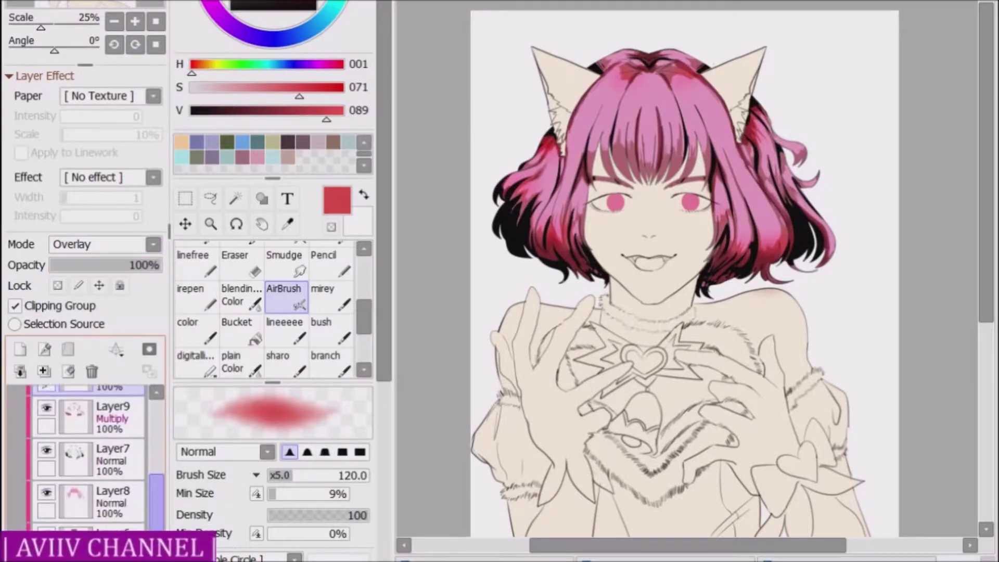
{"action": "key", "text": "ctrl+plus"}
{"action": "scroll", "coordinate": [86, 458], "scroll_direction": "up", "scroll_amount": 2}
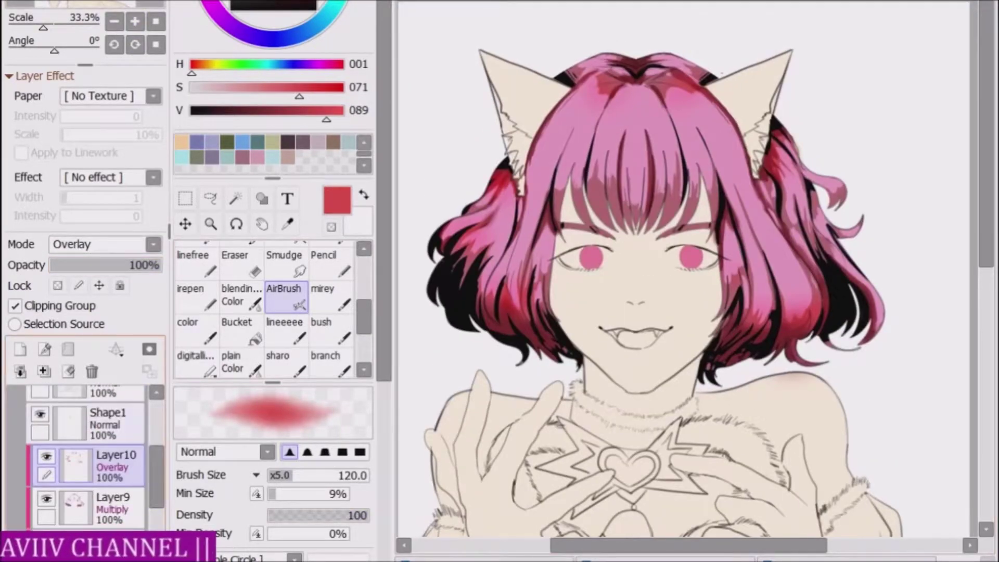
Clean up the shading around the hair and base of the ear with the Eraser reduced to size 160.
{"action": "key", "text": "ctrl+plus"}
{"action": "key", "text": "ctrl+plus"}
{"action": "key", "text": "ctrl+plus"}
{"action": "scroll", "coordinate": [86, 458], "scroll_direction": "down", "scroll_amount": 1}
{"action": "left_click", "coordinate": [112, 467]}
{"action": "key", "text": "e"}
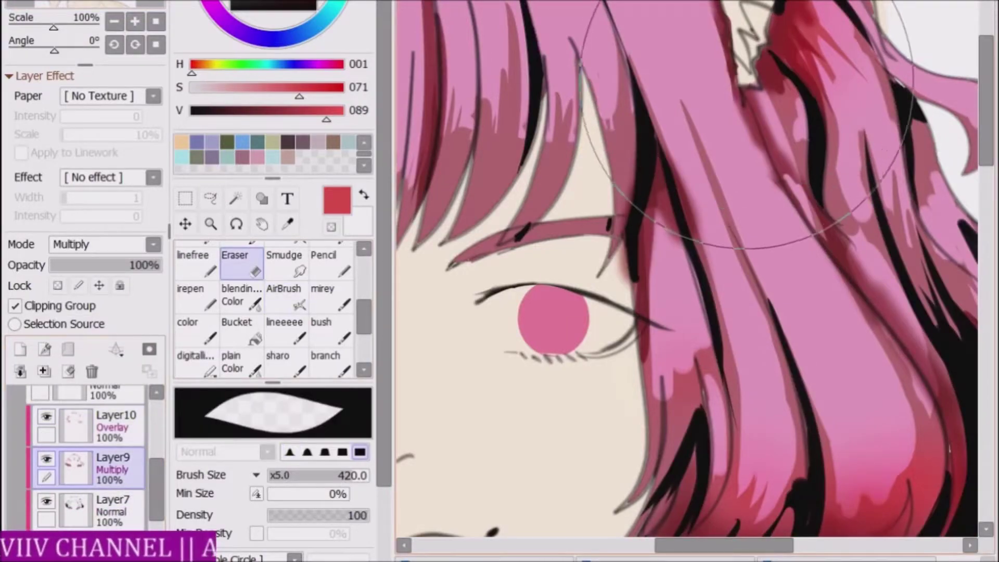
{"action": "left_click", "coordinate": [735, 62], "text": "ctrl"}
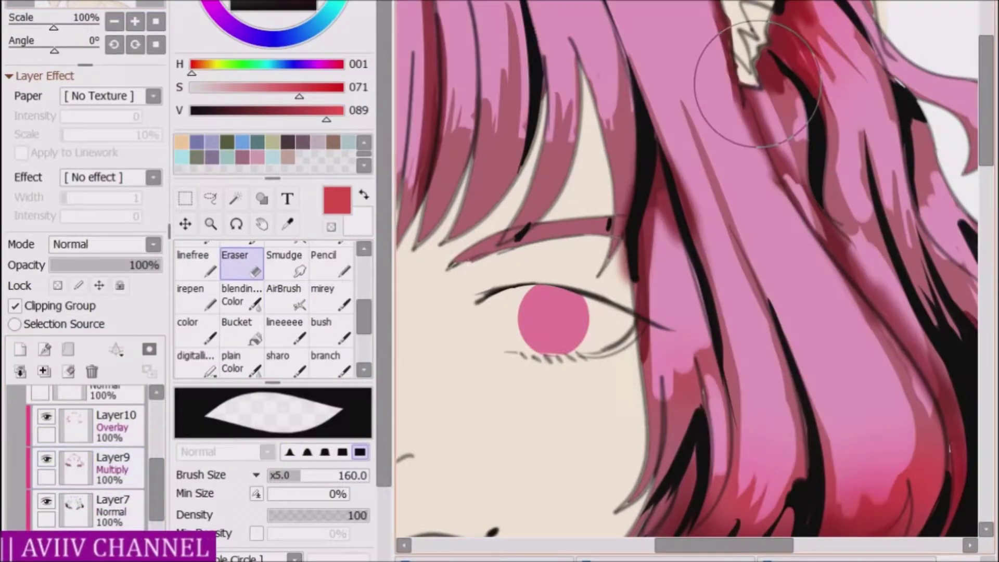
{"action": "left_click", "coordinate": [709, 67], "text": "ctrl"}
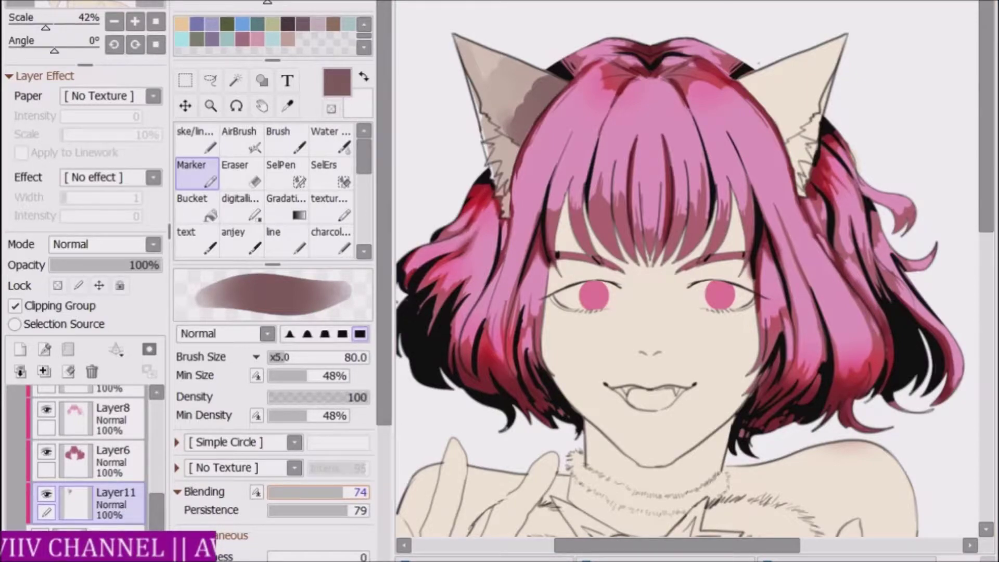
Paint both cat ears brown on Layer11, and begin darkening the ear tip with the colour's V value set to 35.
{"action": "left_click", "coordinate": [286, 139]}
{"action": "scroll", "coordinate": [273, 189], "scroll_direction": "down", "scroll_amount": 1}
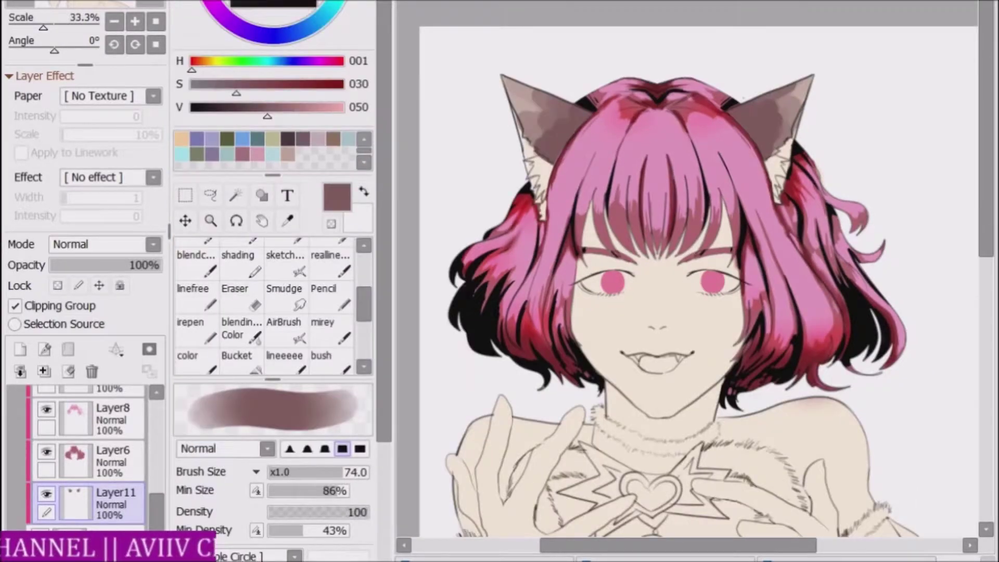
{"action": "left_click", "coordinate": [244, 106]}
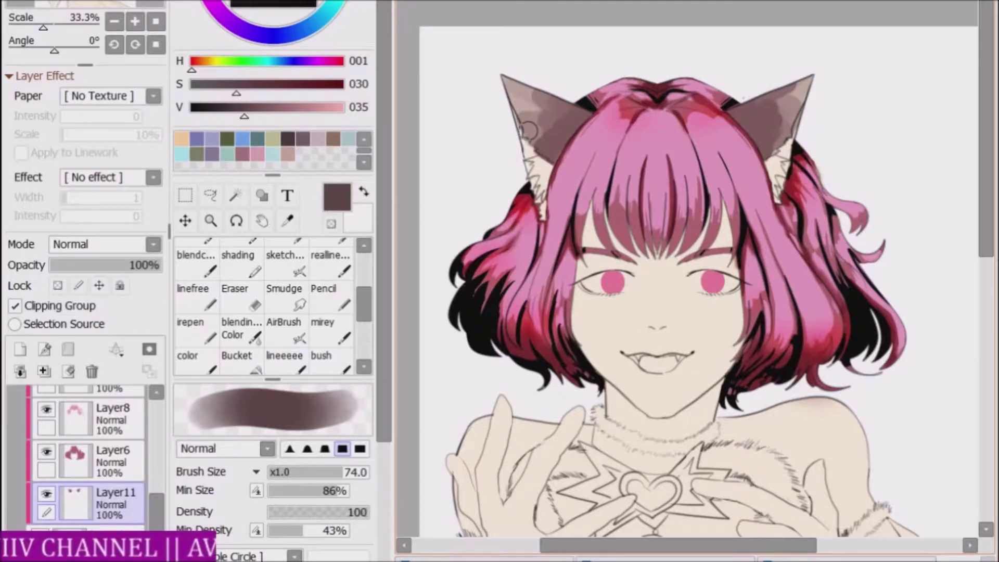
{"action": "left_click_drag", "start_coordinate": [523, 101], "coordinate": [550, 124]}
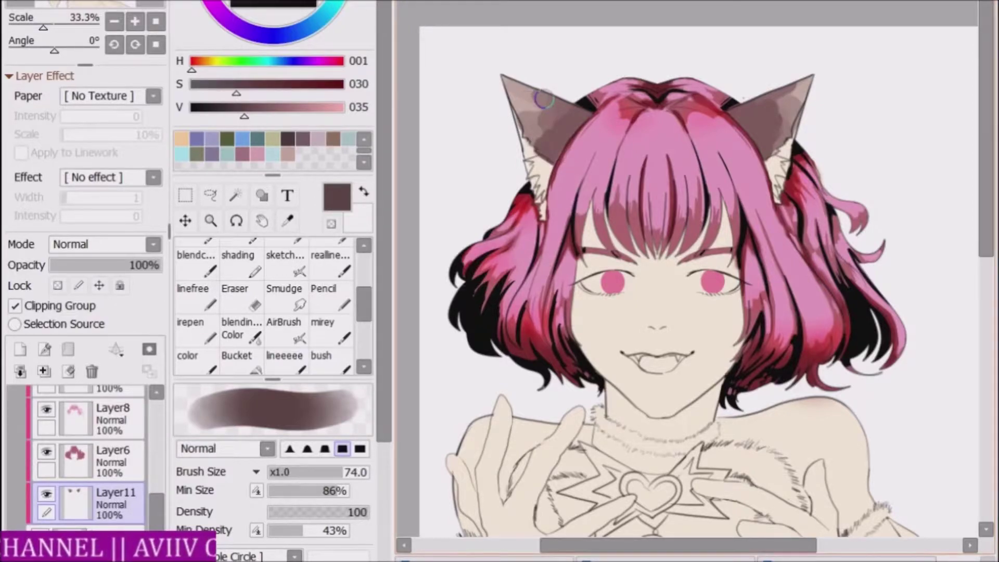
{"action": "scroll", "coordinate": [273, 312], "scroll_direction": "down", "scroll_amount": 3}
{"action": "scroll", "coordinate": [312, 467], "scroll_direction": "up", "scroll_amount": 3}
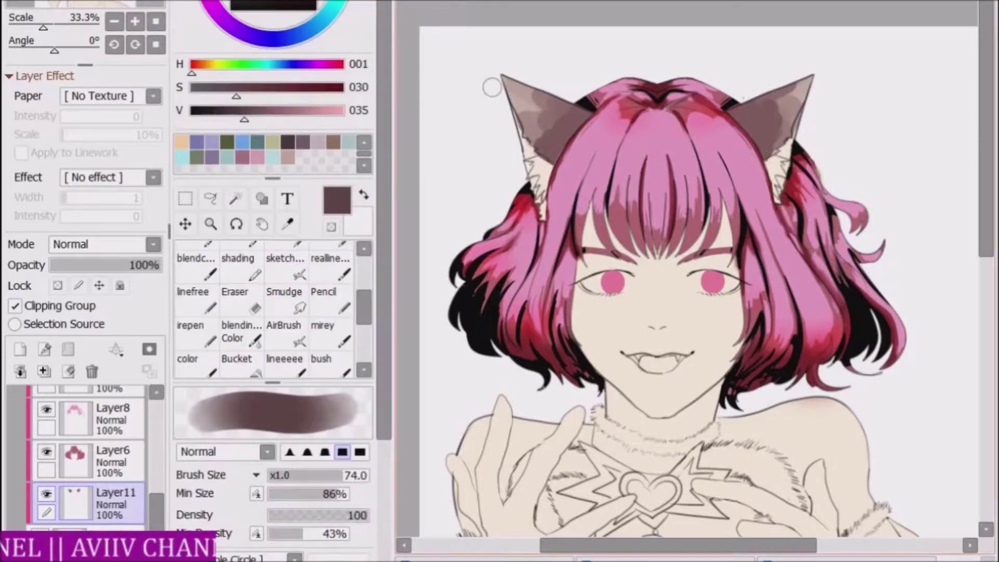
Layer darker brown patches over both cat ears, reducing the brush size to 34 and 23 for the smaller gaps.
{"action": "mouse_move", "coordinate": [571, 120]}
{"action": "left_mouse_down"}
{"action": "mouse_move", "coordinate": [562, 156]}
{"action": "mouse_move", "coordinate": [523, 111]}
{"action": "left_mouse_up"}
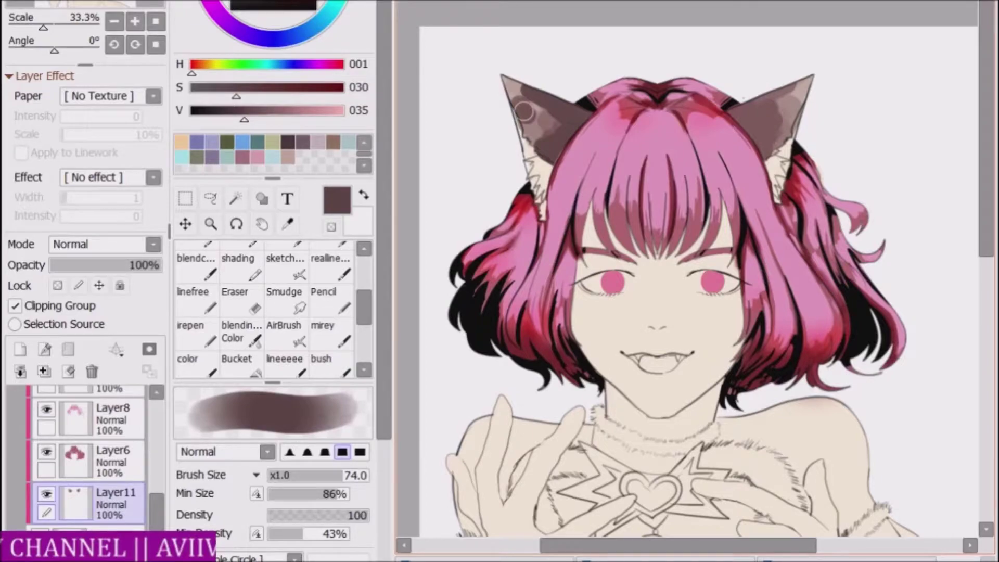
{"action": "left_click_drag", "start_coordinate": [572, 78], "coordinate": [538, 77]}
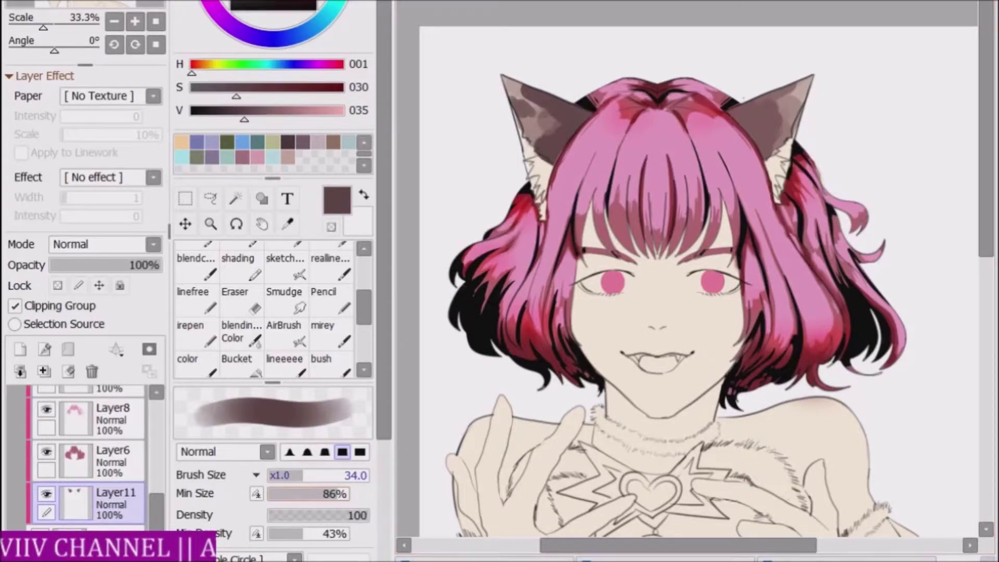
{"action": "left_click_drag", "start_coordinate": [536, 122], "coordinate": [526, 132]}
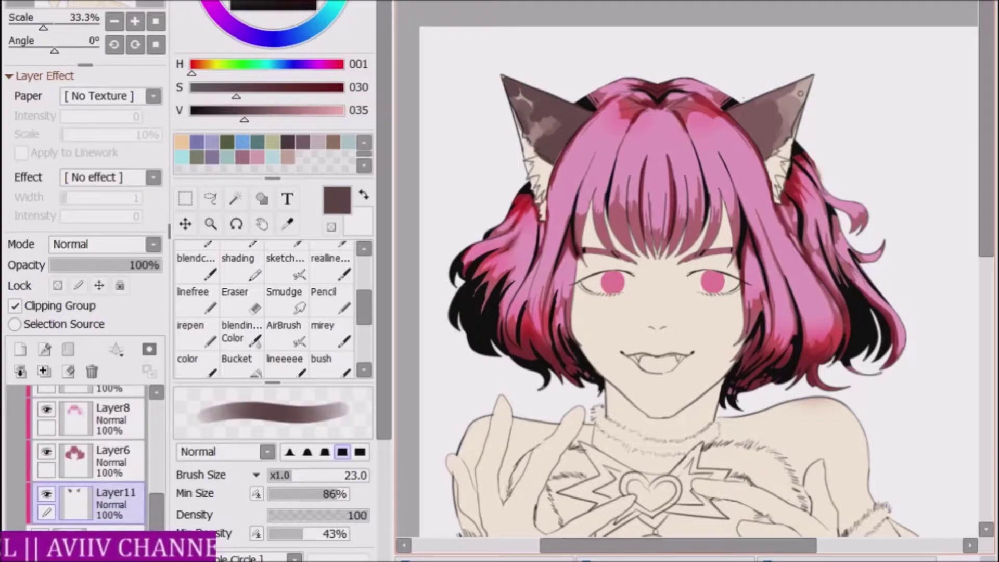
{"action": "mouse_move", "coordinate": [800, 92]}
{"action": "left_mouse_down"}
{"action": "mouse_move", "coordinate": [805, 85]}
{"action": "mouse_move", "coordinate": [788, 123]}
{"action": "left_mouse_up"}
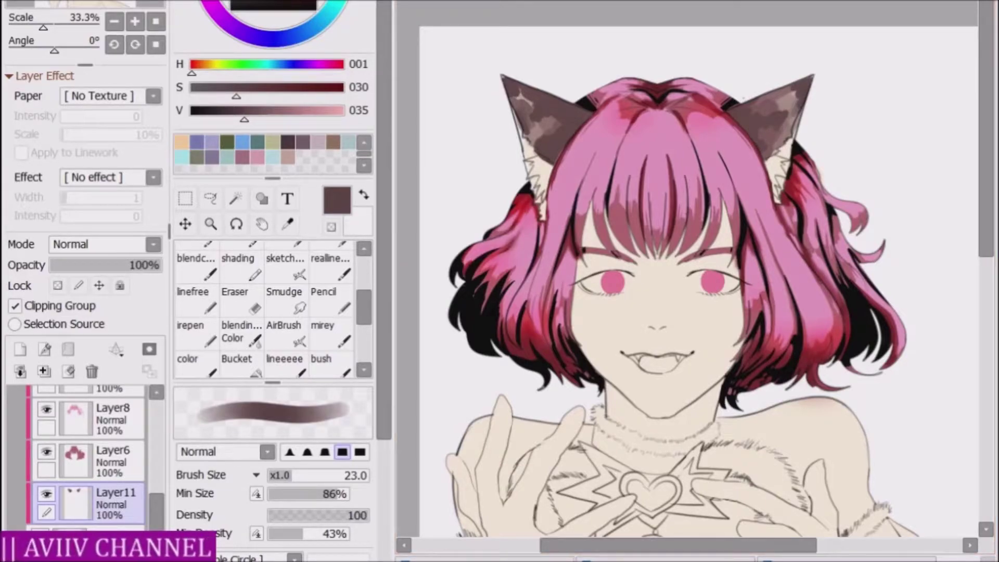
Deepen both cat ears with dark maroon at brush size 41, and airbrush a more saturated dark red over them.
{"action": "left_click", "coordinate": [531, 99], "text": "alt"}
{"action": "left_click", "coordinate": [541, 143], "text": "alt"}
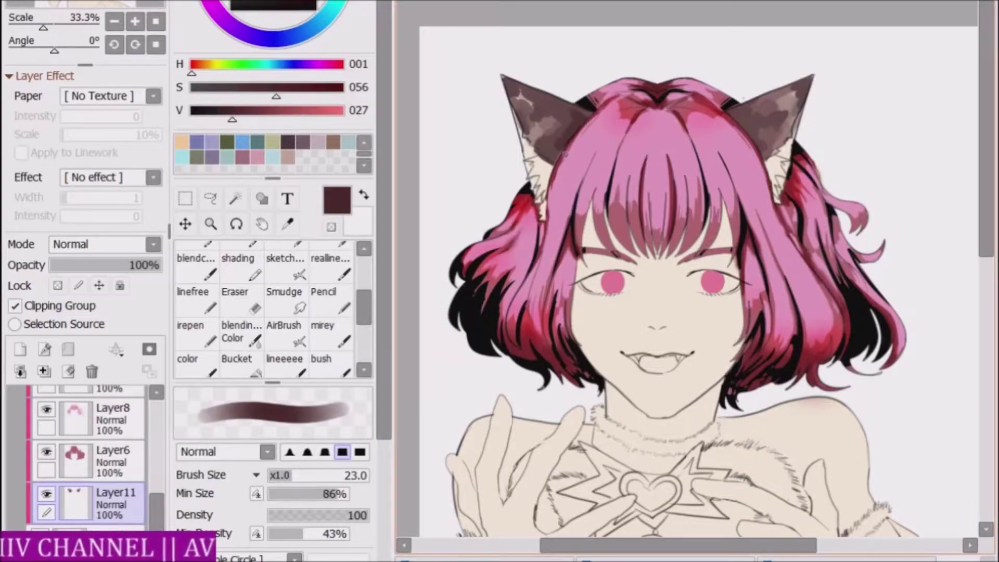
{"action": "left_click_drag", "start_coordinate": [292, 475], "coordinate": [310, 475]}
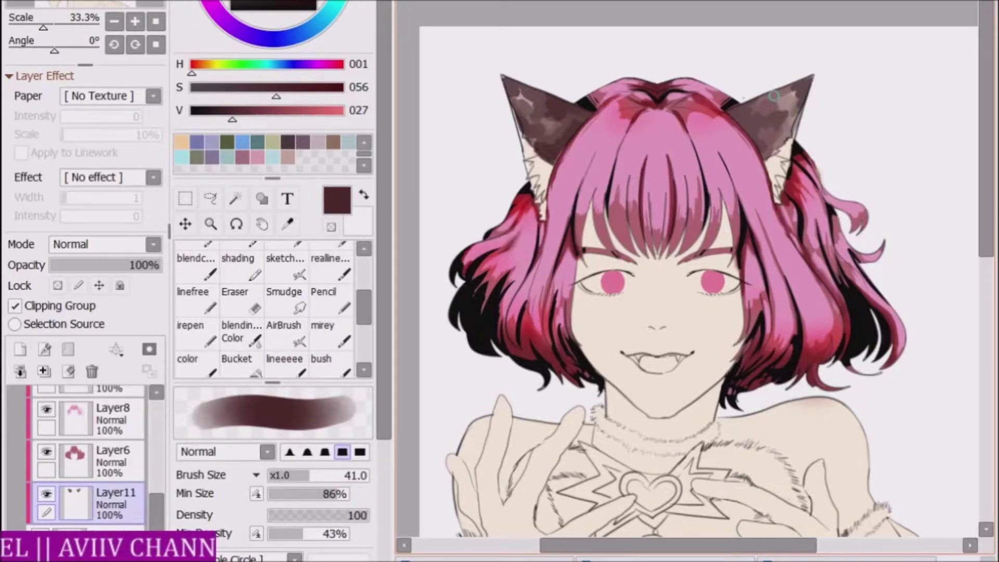
{"action": "key", "text": "v"}
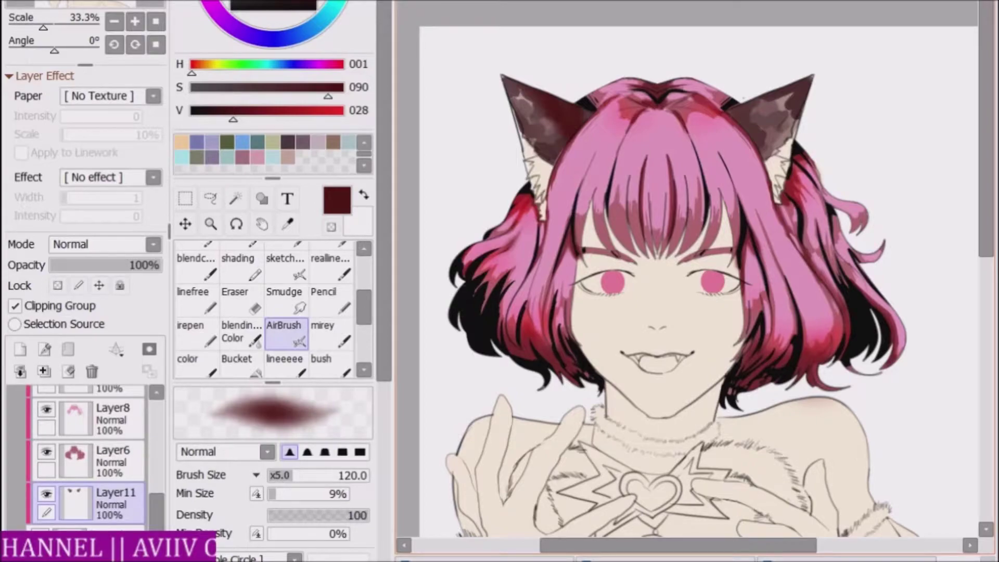
Fill the inner ear fur with muted pink and shade it on a new clipped Multiply layer.
{"action": "scroll", "coordinate": [208, 307], "scroll_direction": "down", "scroll_amount": 3}
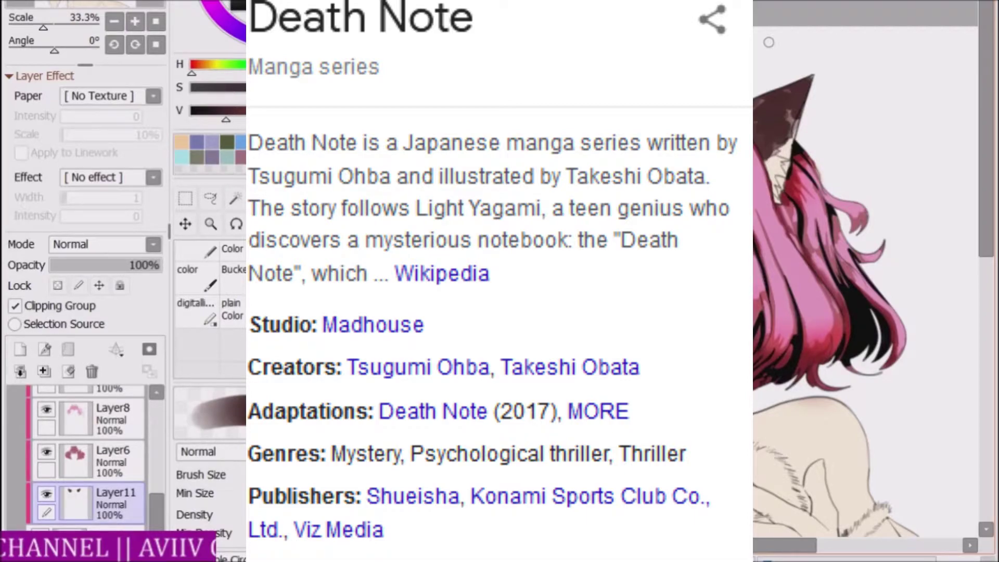
{"action": "left_click", "coordinate": [233, 276]}
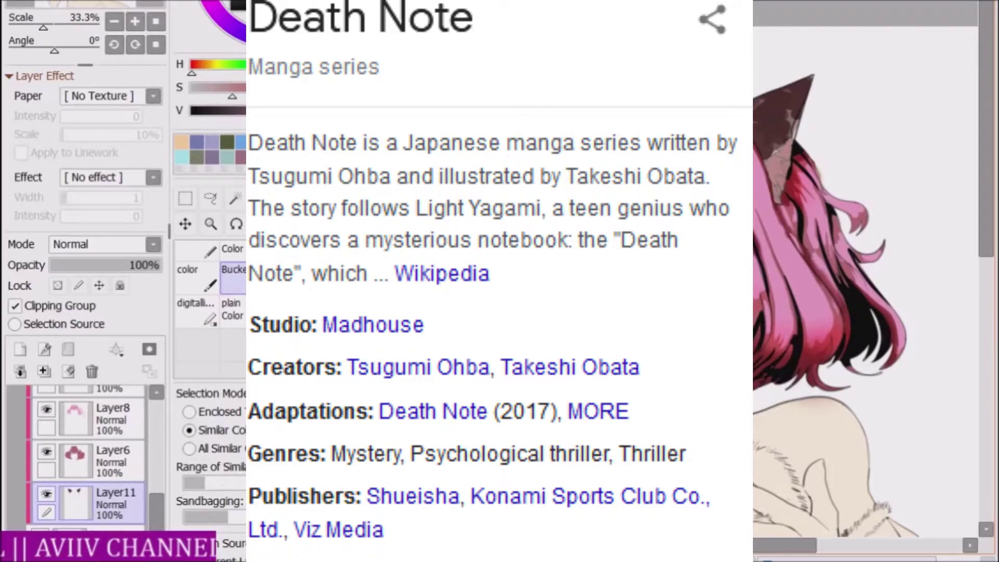
{"action": "key", "text": "b"}
{"action": "left_click", "coordinate": [775, 151], "text": "alt"}
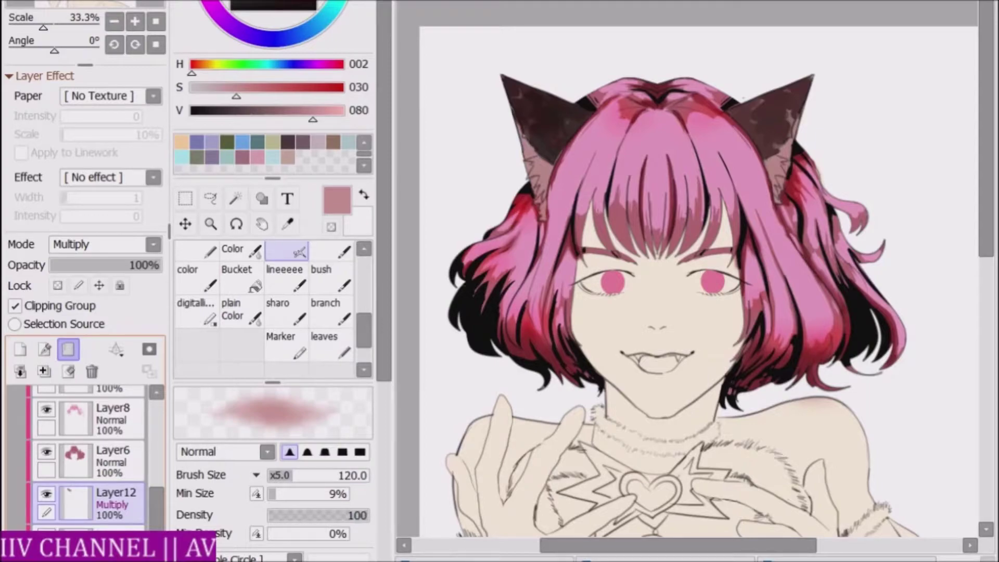
{"action": "left_click", "coordinate": [197, 276]}
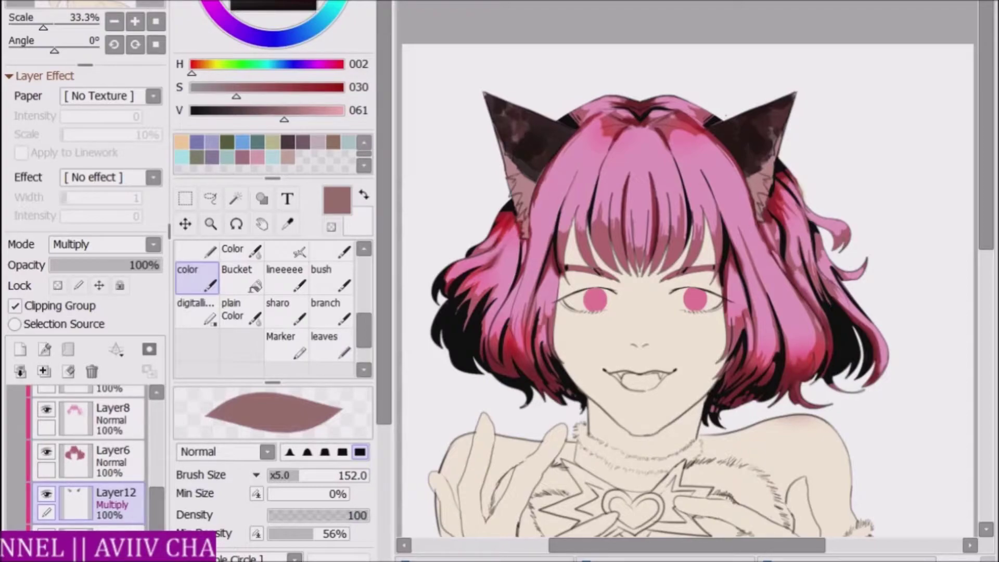
Return to the layer below the ear shading and paint progressively lighter pink highlights on the inner ear fur with the AirBrush and color brush.
{"action": "left_click", "coordinate": [535, 178], "text": "alt"}
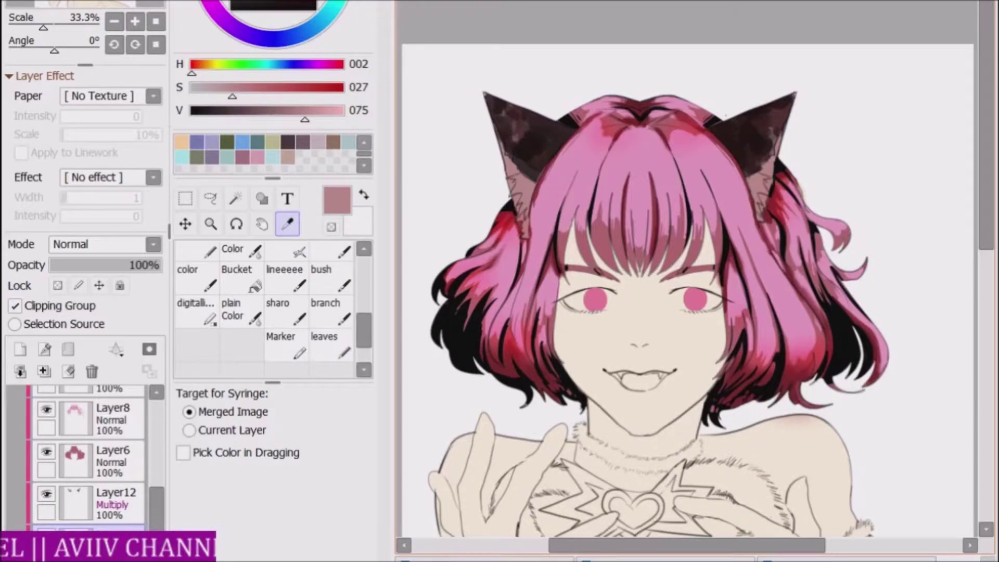
{"action": "key", "text": "v"}
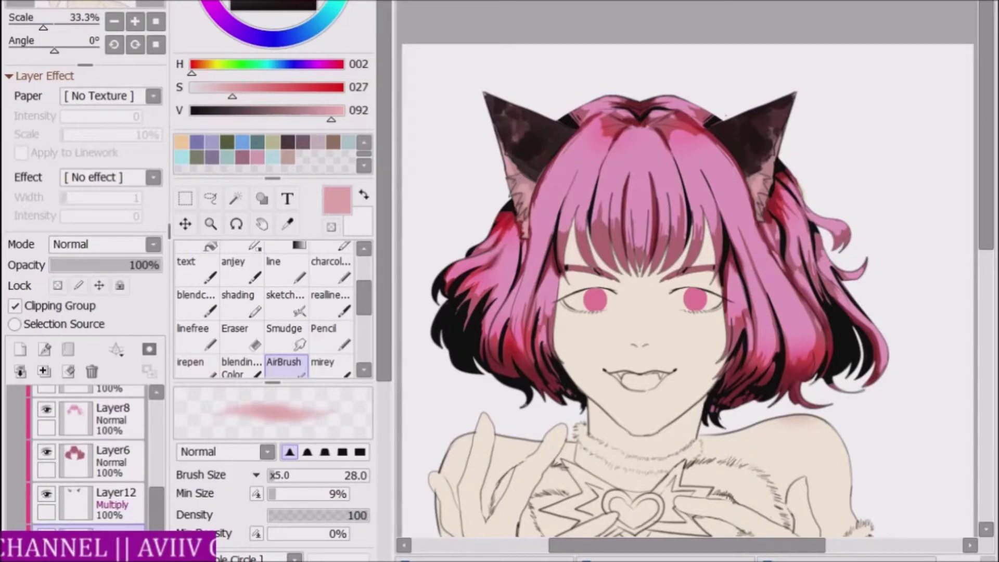
{"action": "scroll", "coordinate": [271, 312], "scroll_direction": "down", "scroll_amount": 2}
{"action": "left_click", "coordinate": [196, 343]}
{"action": "scroll", "coordinate": [473, 190], "scroll_direction": "up", "scroll_amount": 1}
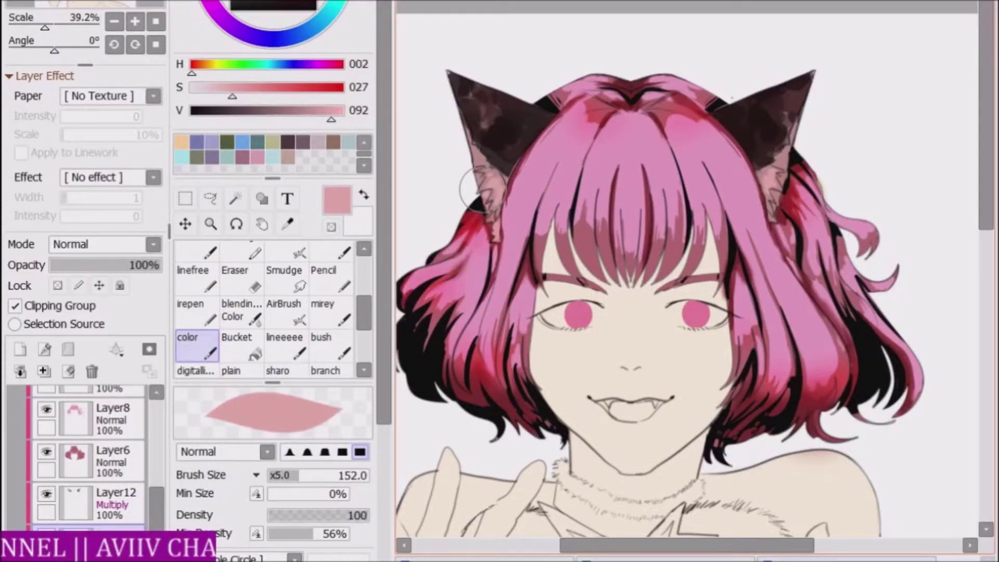
{"action": "left_click", "coordinate": [796, 150], "text": "alt"}
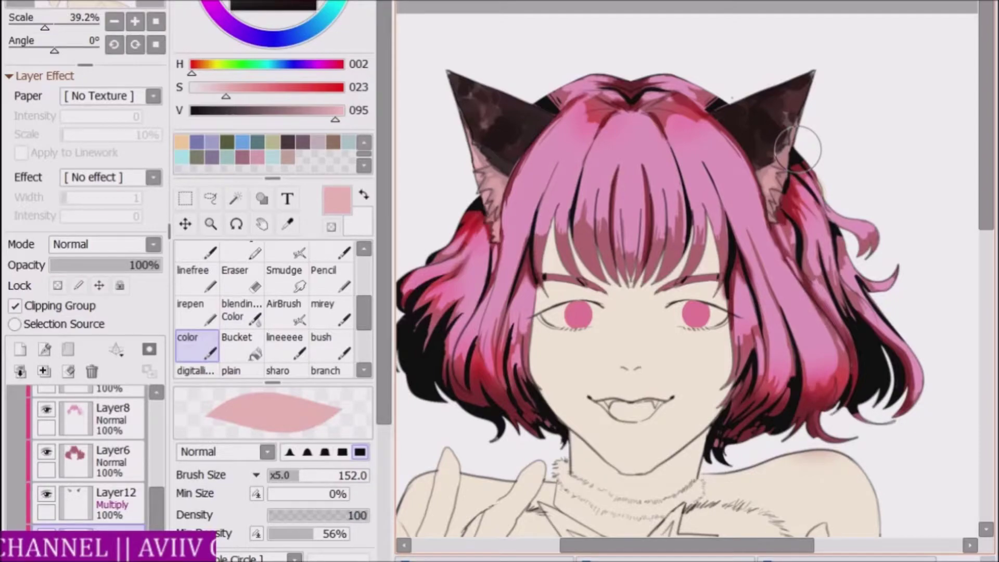
{"action": "left_click", "coordinate": [778, 195], "text": "alt"}
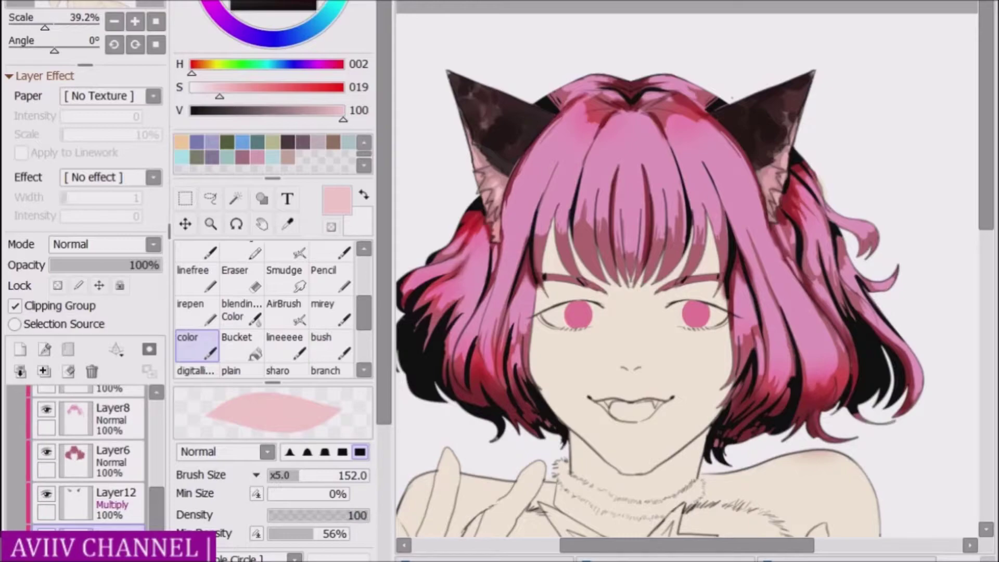
Touch up the inner ear fur with muted pink and recolor the ear fur linework on Layer3 dark red with transparency locked.
{"action": "left_click", "coordinate": [285, 311]}
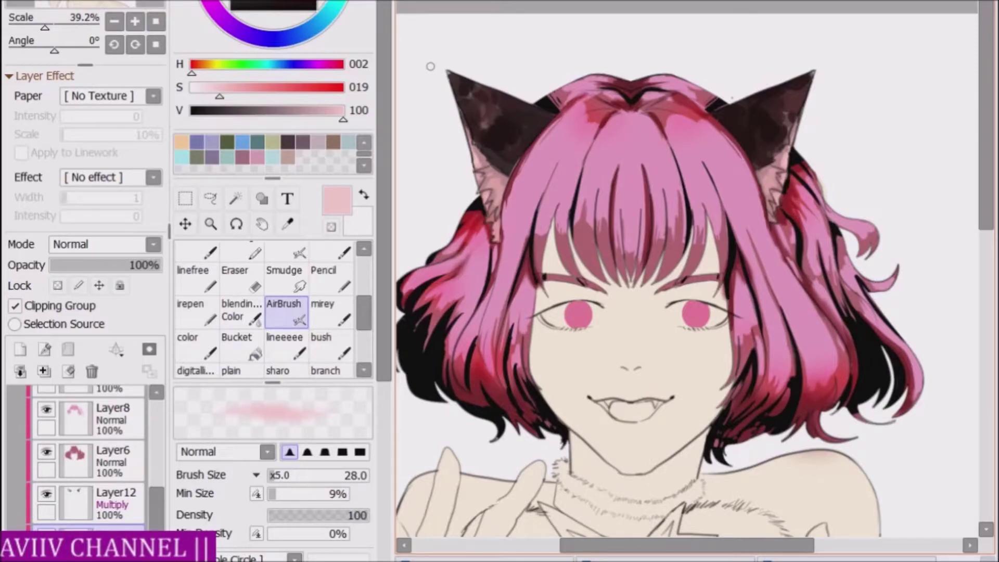
{"action": "scroll", "coordinate": [89, 458], "scroll_direction": "up", "scroll_amount": 1}
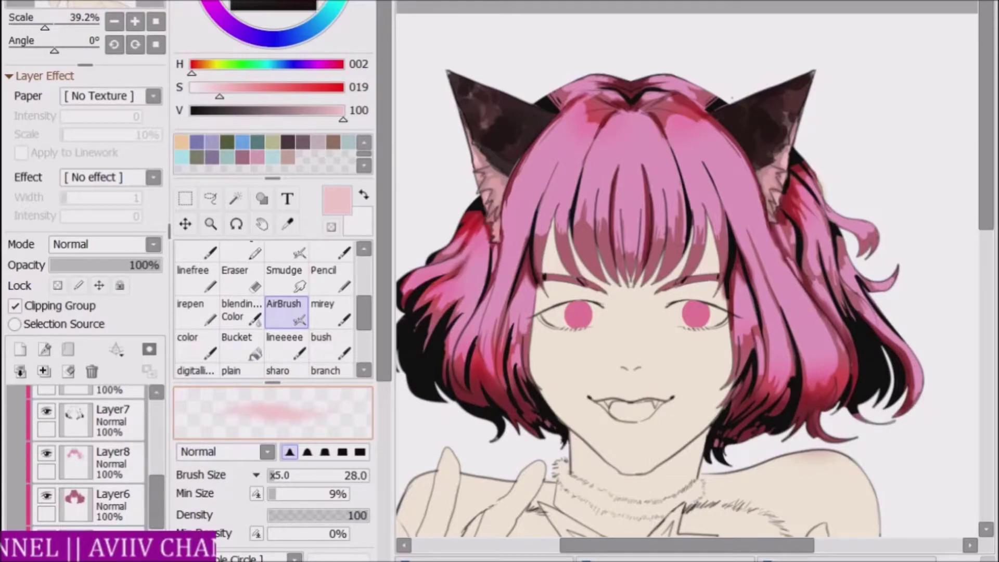
{"action": "left_click", "coordinate": [197, 343]}
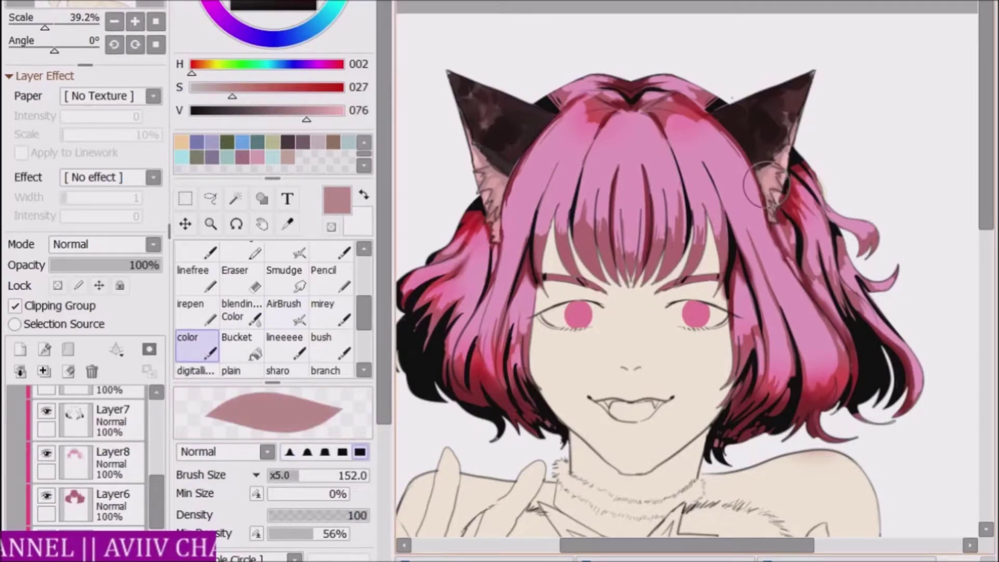
{"action": "scroll", "coordinate": [767, 184], "scroll_direction": "down", "scroll_amount": 1}
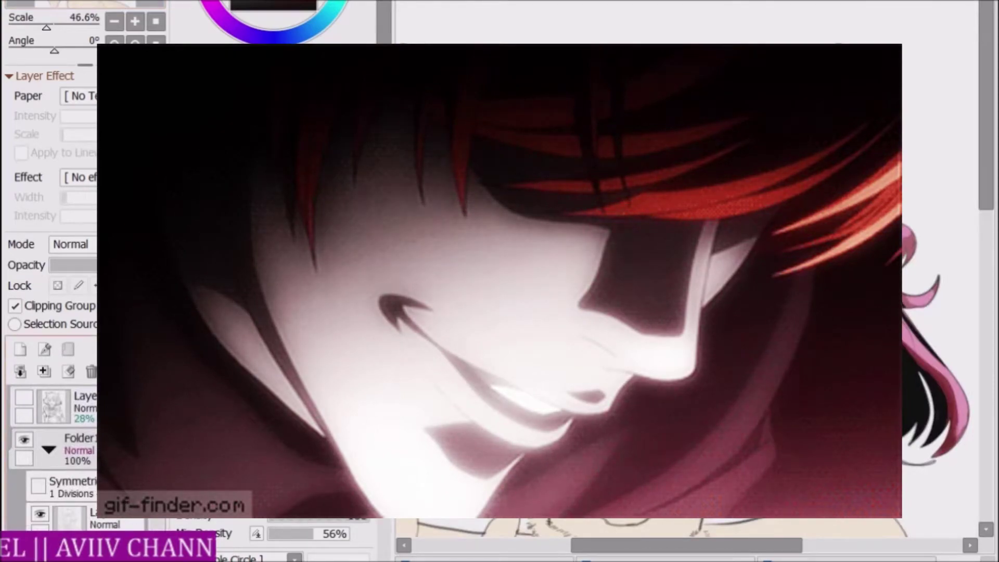
{"action": "left_click", "coordinate": [68, 407]}
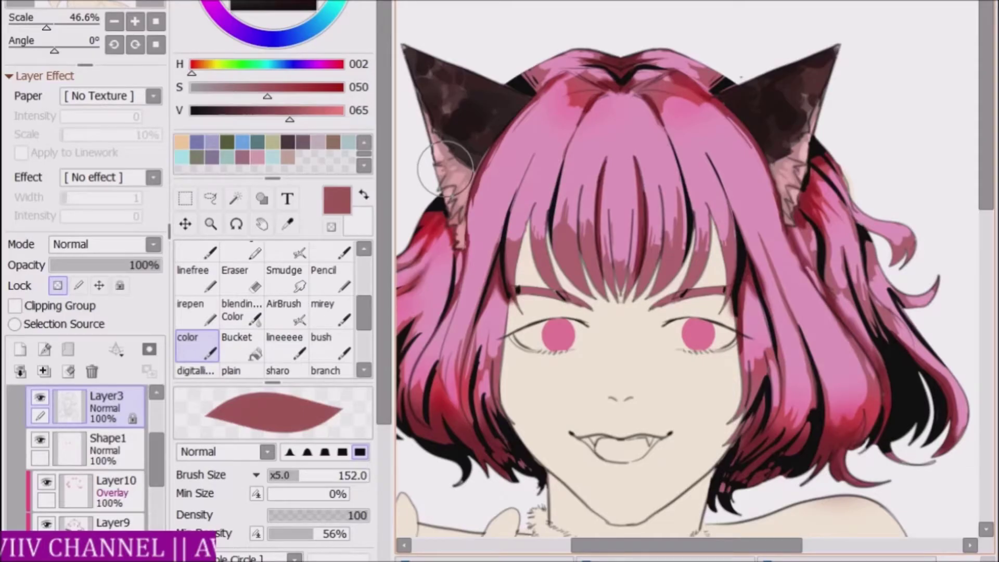
{"action": "left_click", "coordinate": [811, 179], "text": "alt"}
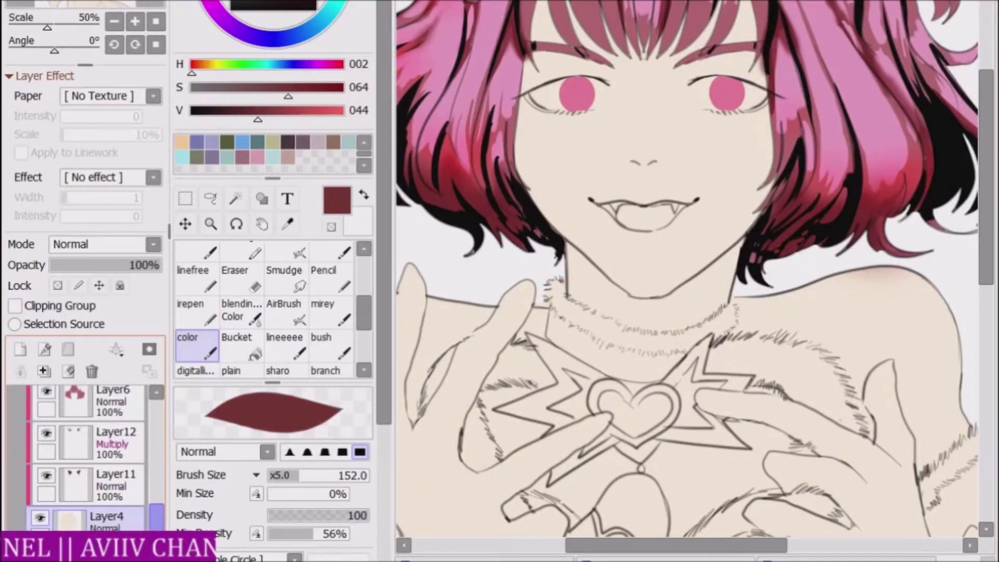
Add a new clipped Normal layer directly above the Multiply layer that shades the ears.
{"action": "scroll", "coordinate": [686, 270], "scroll_direction": "up", "scroll_amount": 5}
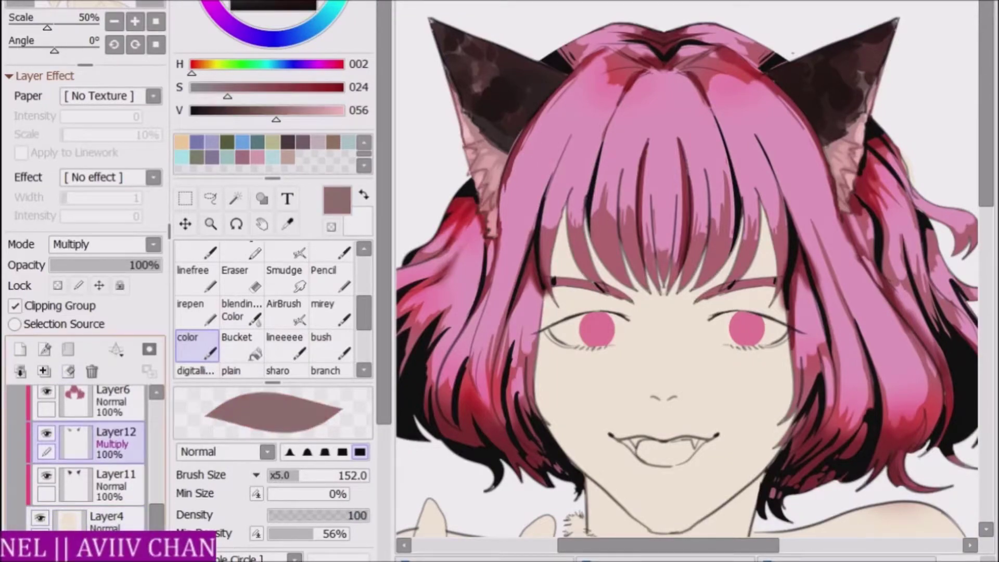
{"action": "key", "text": "ctrl+shift+n"}
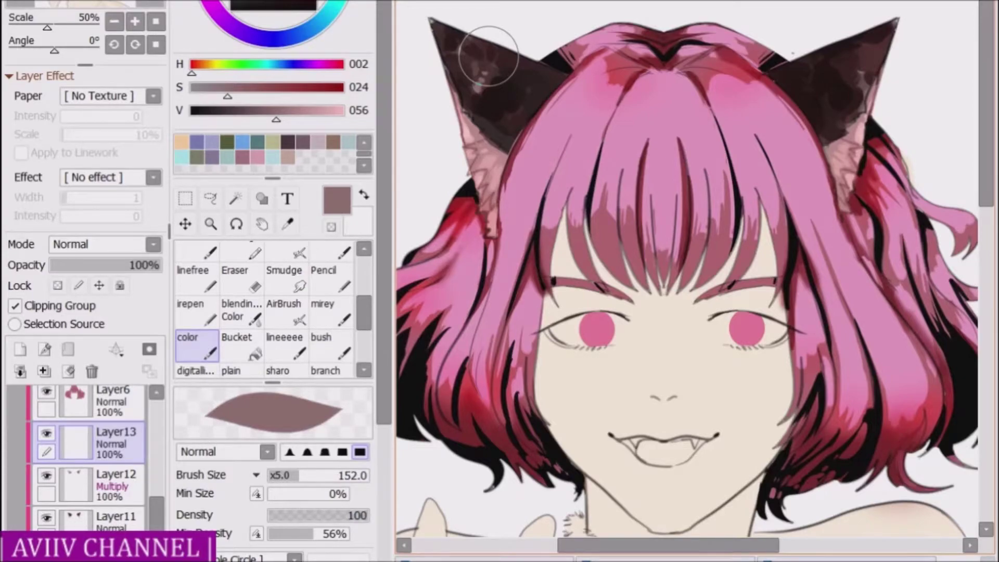
{"action": "scroll", "coordinate": [661, 78], "scroll_direction": "down", "scroll_amount": 2}
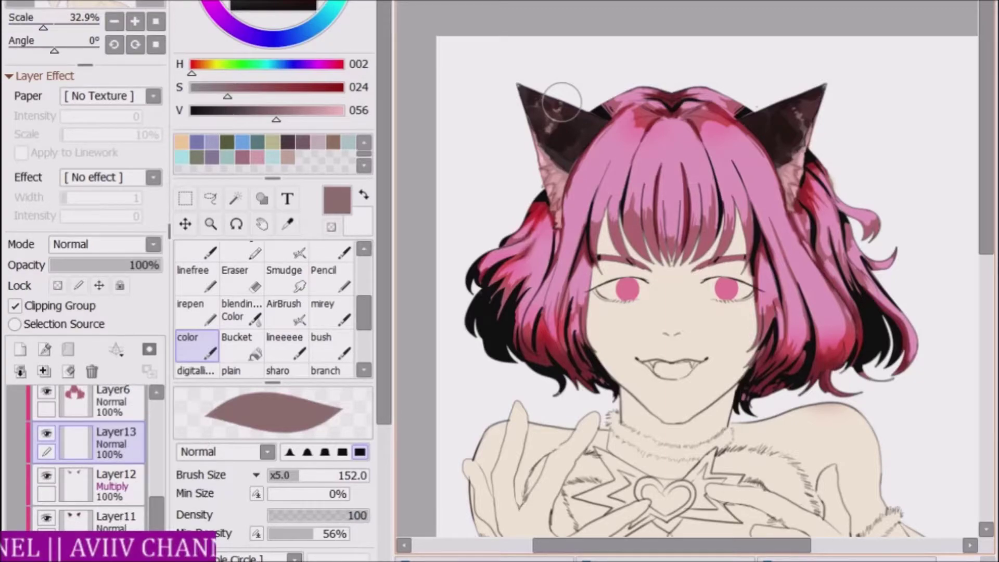
{"action": "scroll", "coordinate": [562, 102], "scroll_direction": "up", "scroll_amount": 2}
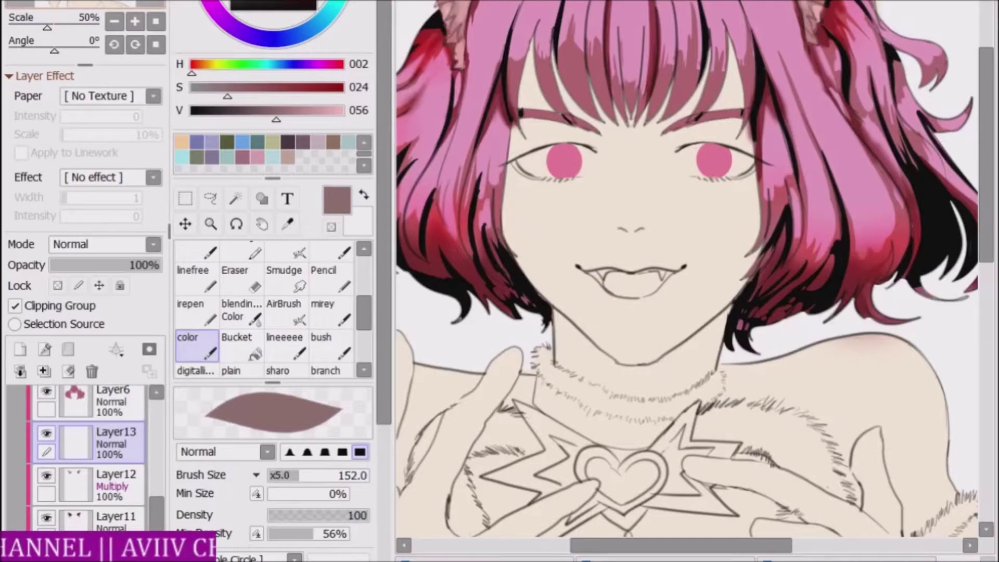
{"action": "scroll", "coordinate": [85, 457], "scroll_direction": "down", "scroll_amount": 1}
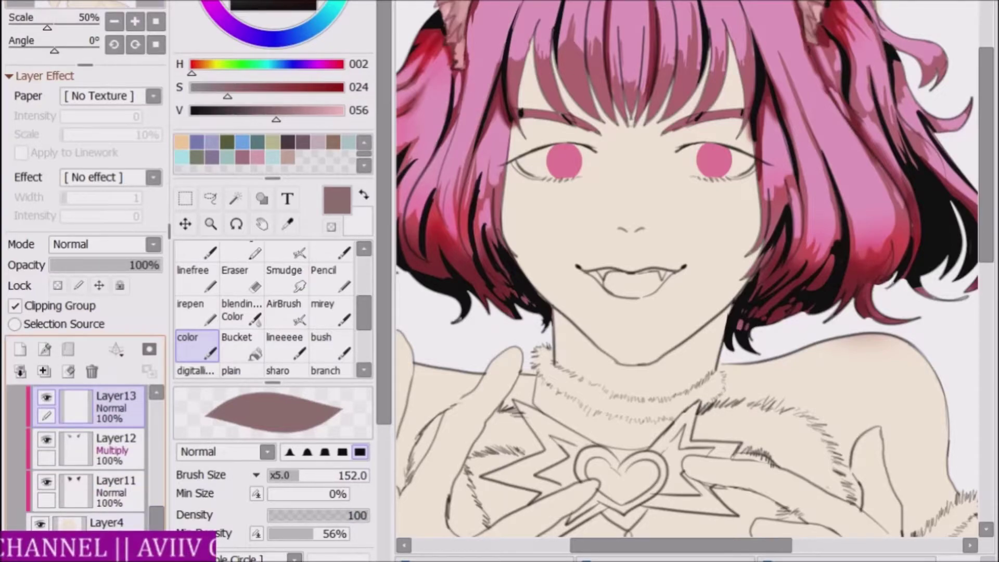
Add a layer clipped to the skin, try airbrushing muted pink on the lips at sizes 28 and 260, and undo the oversized stroke.
{"action": "key", "text": "ctrl+shift+n"}
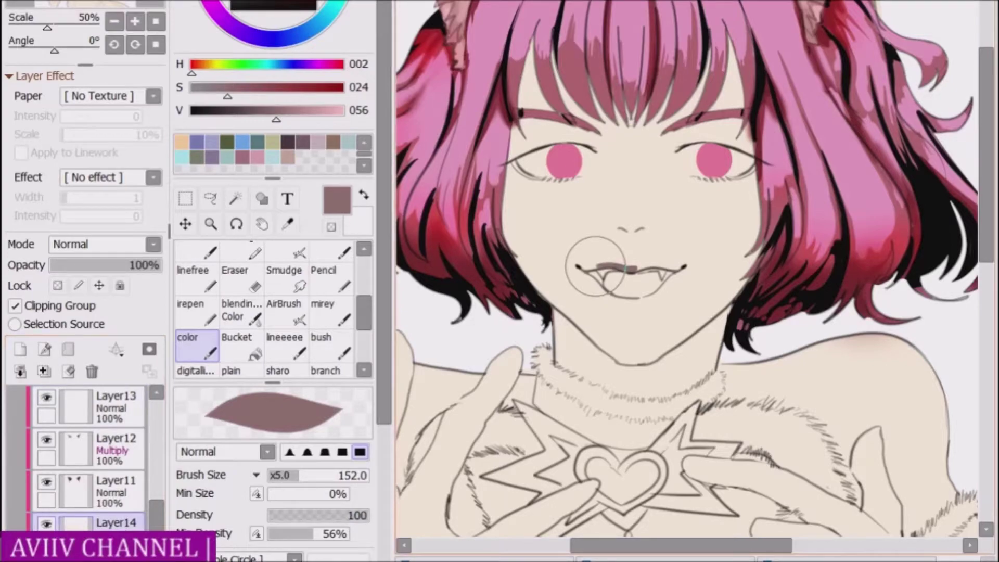
{"action": "left_click", "coordinate": [285, 311]}
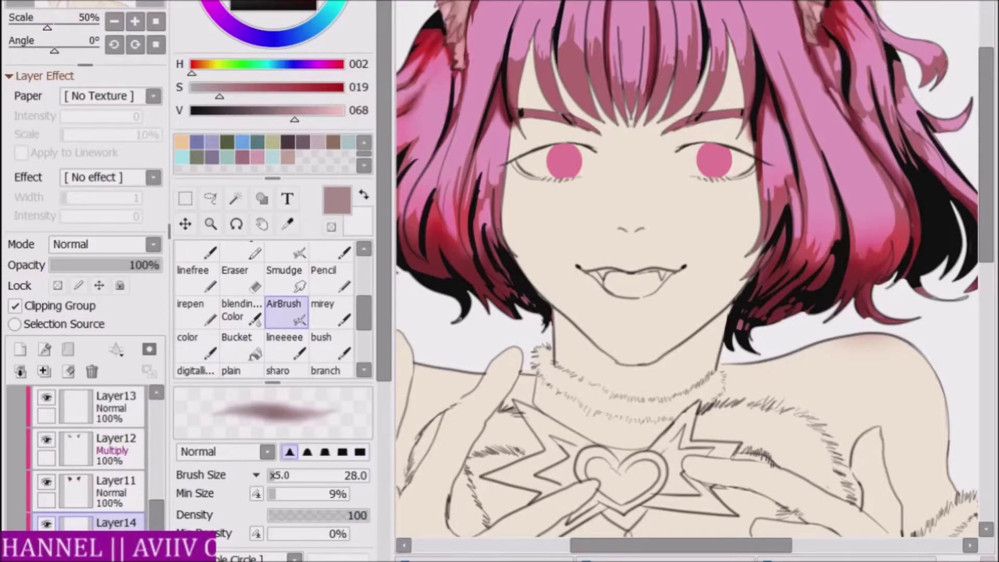
{"action": "left_click", "coordinate": [636, 268], "text": "alt"}
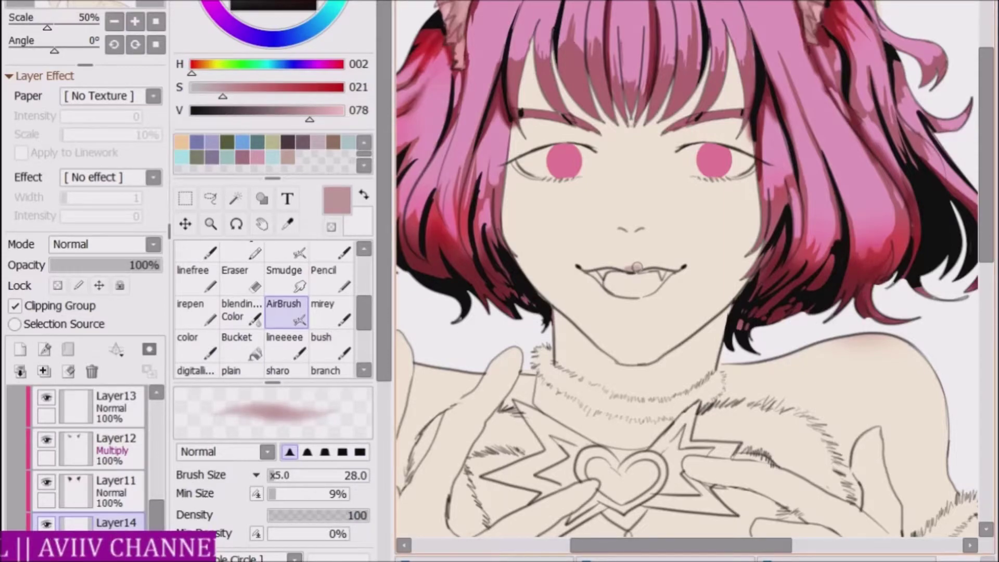
{"action": "left_click_drag", "start_coordinate": [636, 268], "coordinate": [628, 265]}
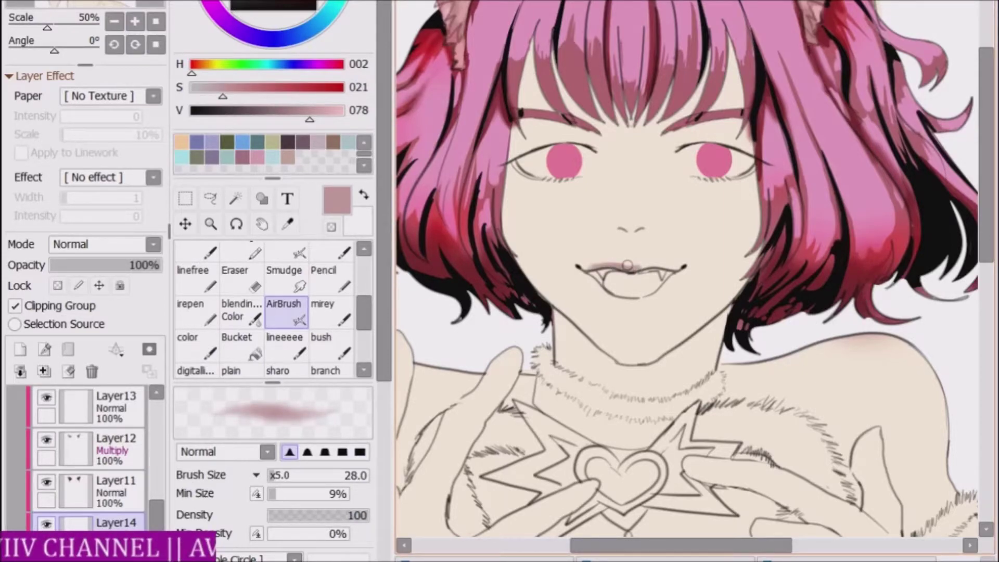
{"action": "left_click_drag", "start_coordinate": [628, 266], "coordinate": [630, 286]}
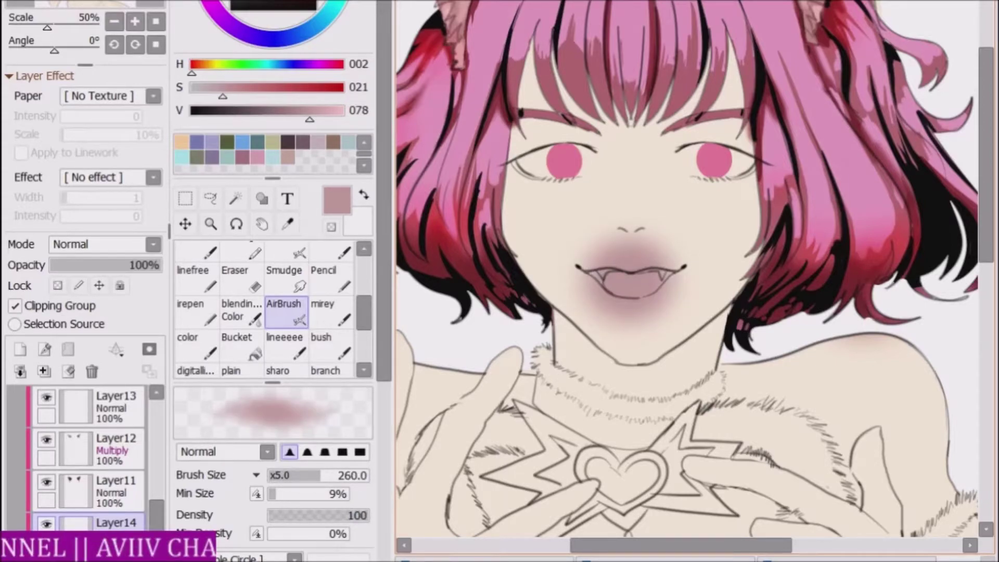
{"action": "key", "text": "ctrl+z"}
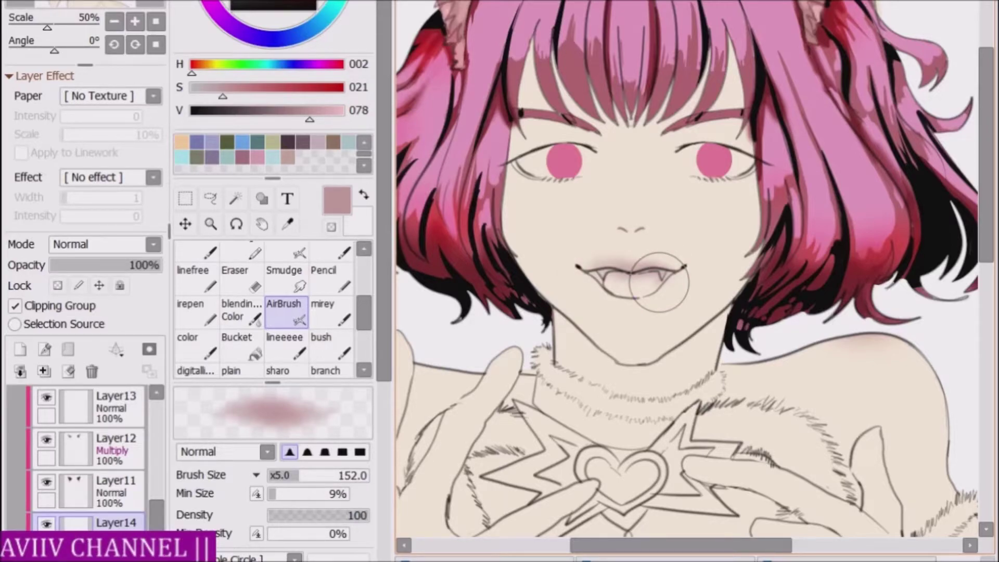
Airbrush both lips in brighter pink at size 152 and erase the spill inside the mouth and around the lips at size 160.
{"action": "left_click", "coordinate": [627, 271], "text": "alt"}
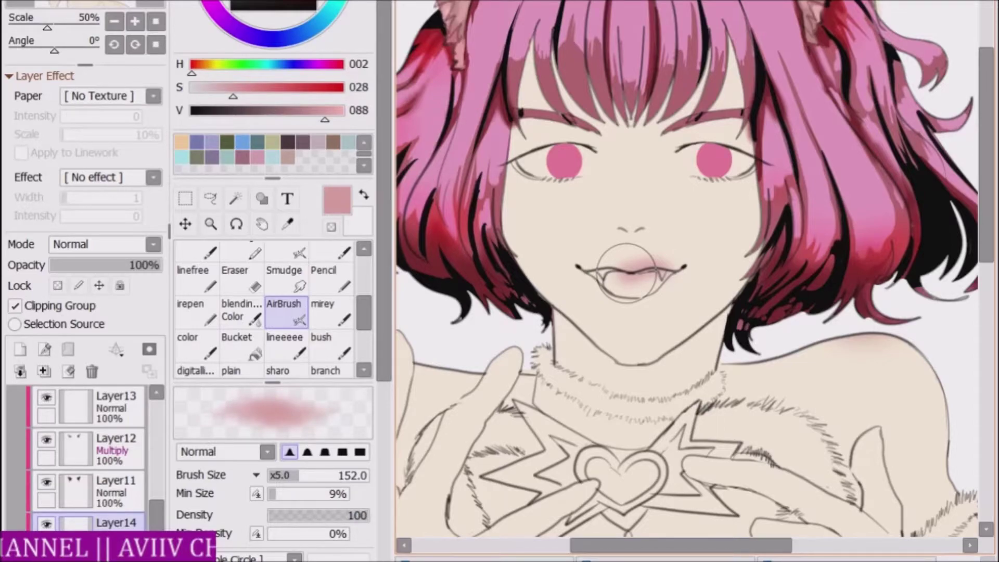
{"action": "left_click_drag", "start_coordinate": [627, 271], "coordinate": [590, 268]}
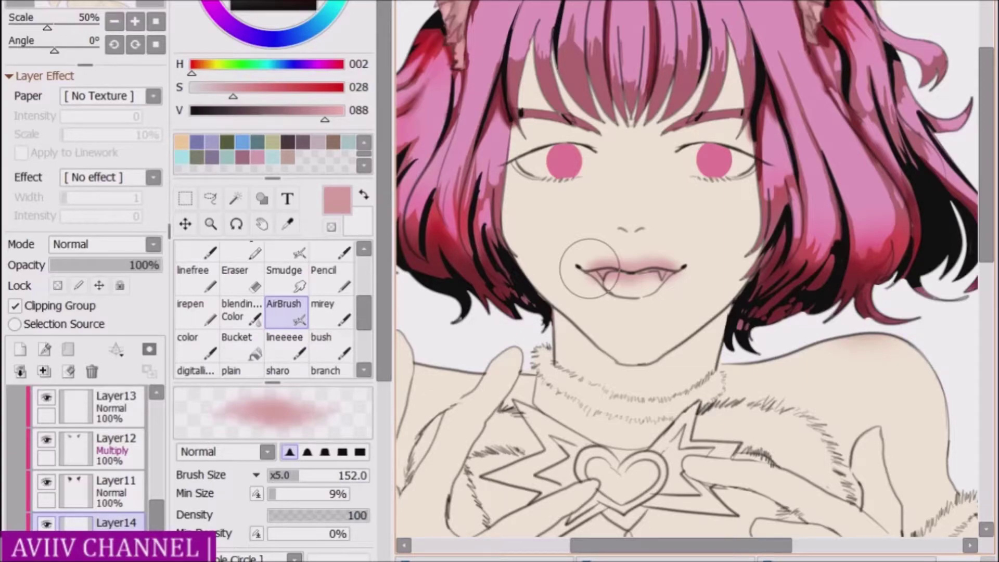
{"action": "left_click_drag", "start_coordinate": [589, 268], "coordinate": [623, 276]}
{"action": "key", "text": "e"}
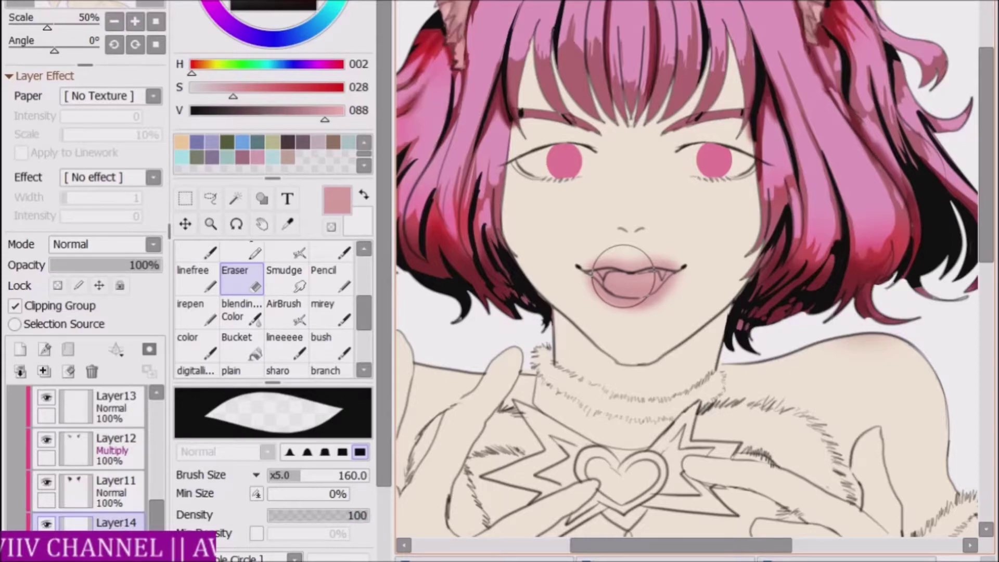
{"action": "left_click_drag", "start_coordinate": [623, 276], "coordinate": [601, 305]}
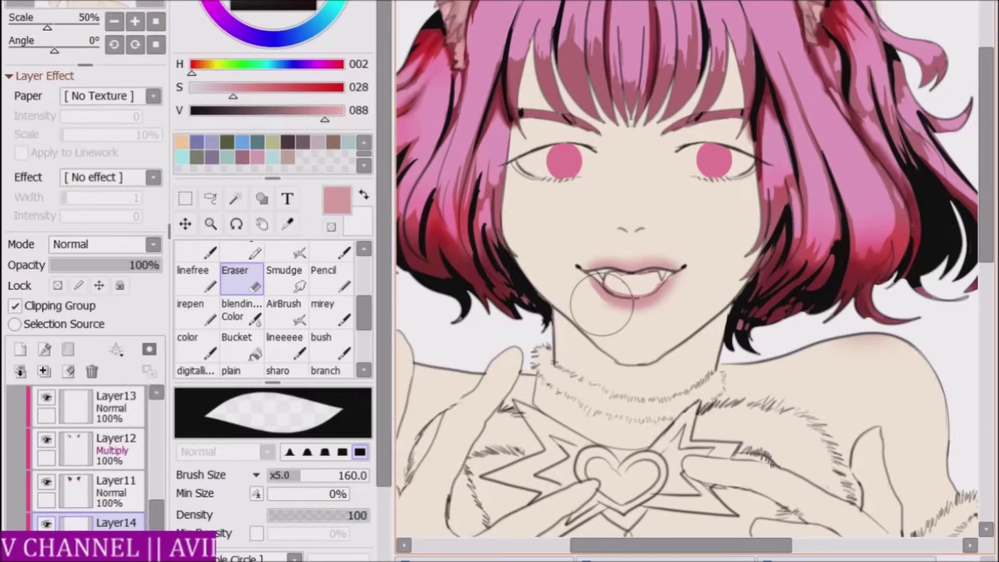
Deepen the upper lip with a muted brownish pink using the AirBrush at size 36, and erase the excess around the lips.
{"action": "key", "text": "alt"}
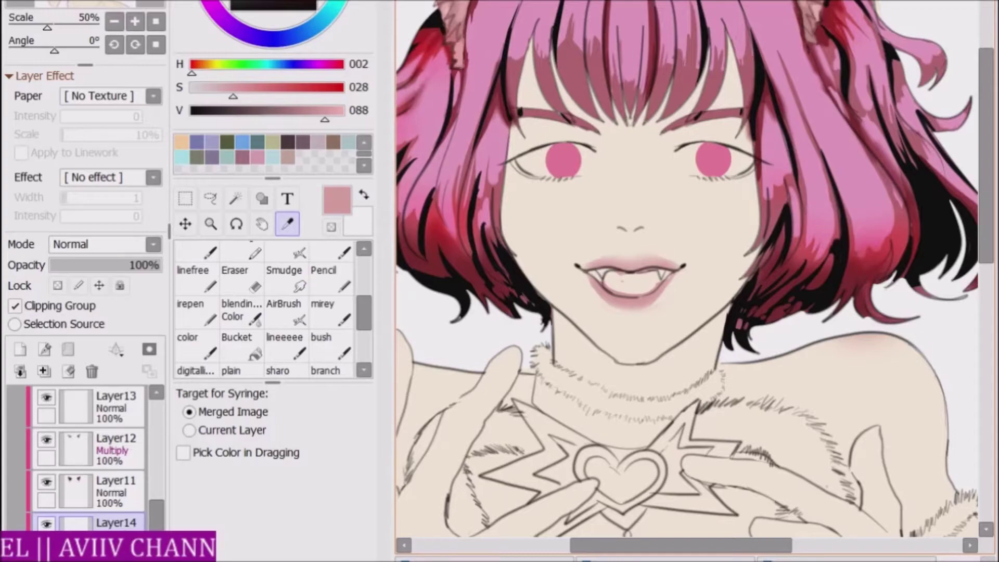
{"action": "left_click", "coordinate": [611, 278], "text": "alt"}
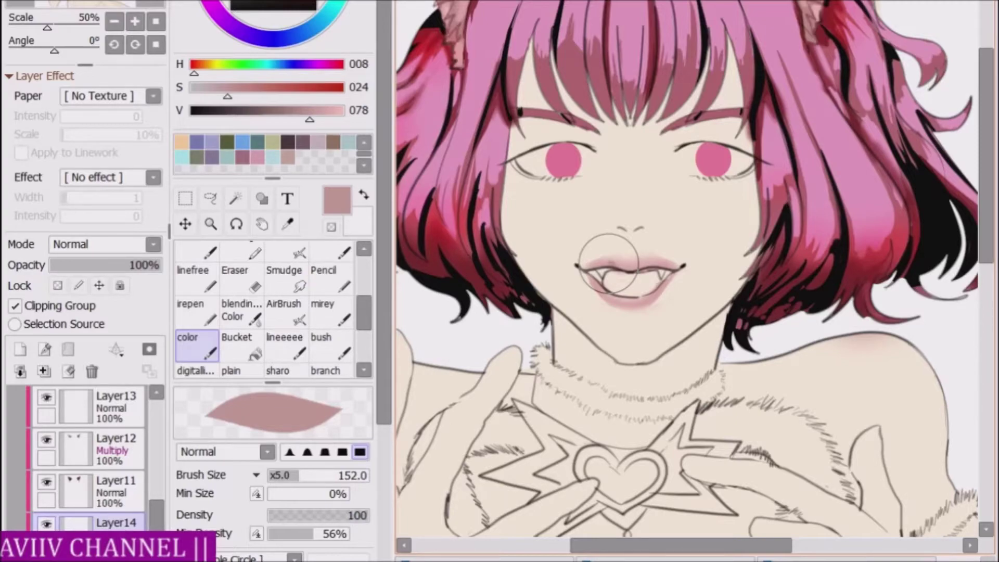
{"action": "left_click", "coordinate": [286, 311]}
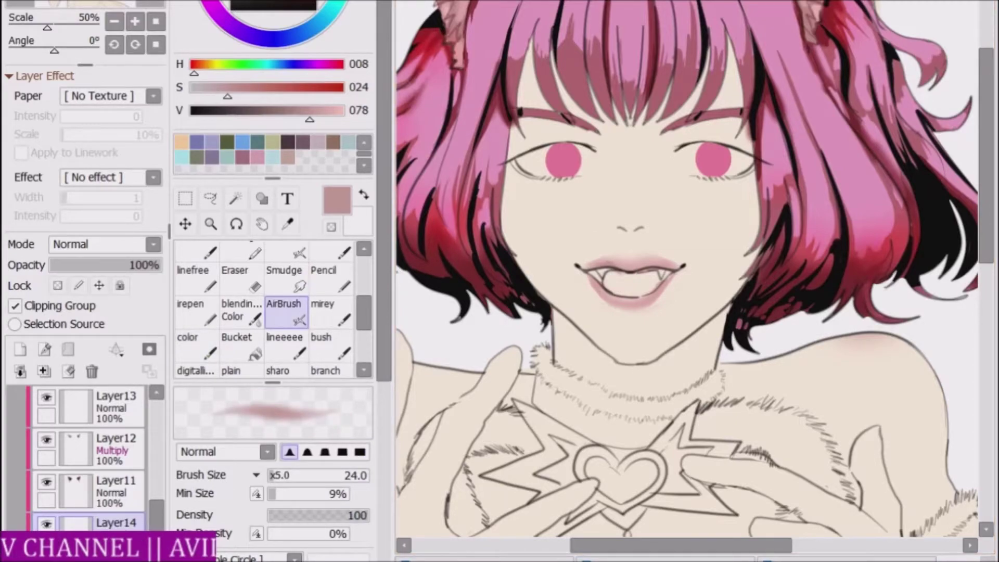
{"action": "key", "text": "]"}
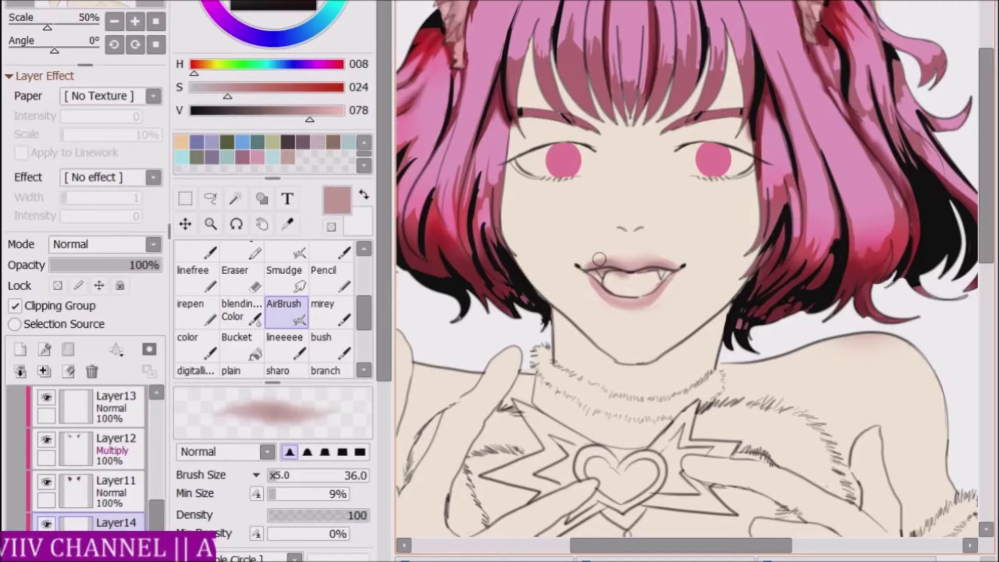
{"action": "key", "text": "e"}
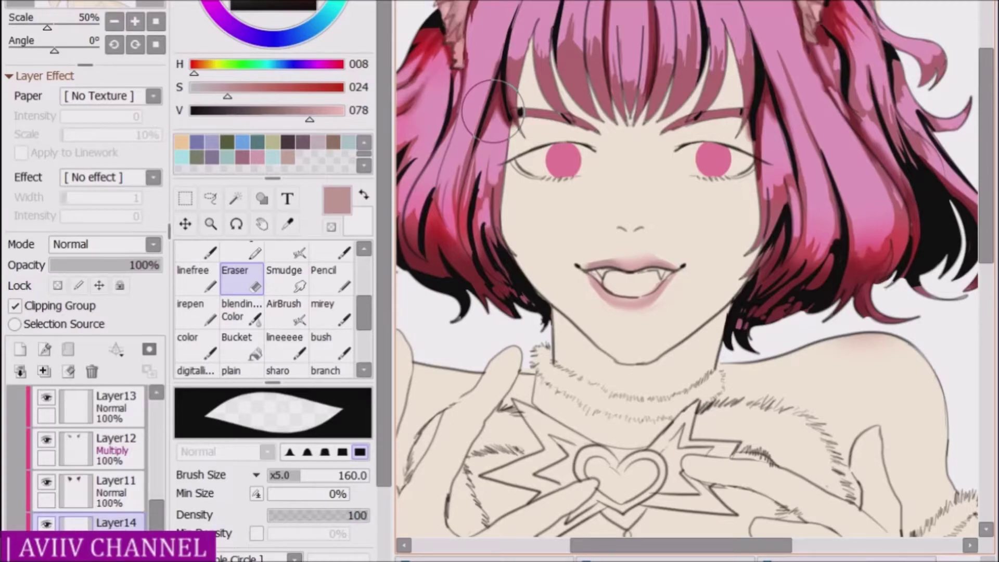
{"action": "left_click_drag", "start_coordinate": [492, 110], "coordinate": [780, 208]}
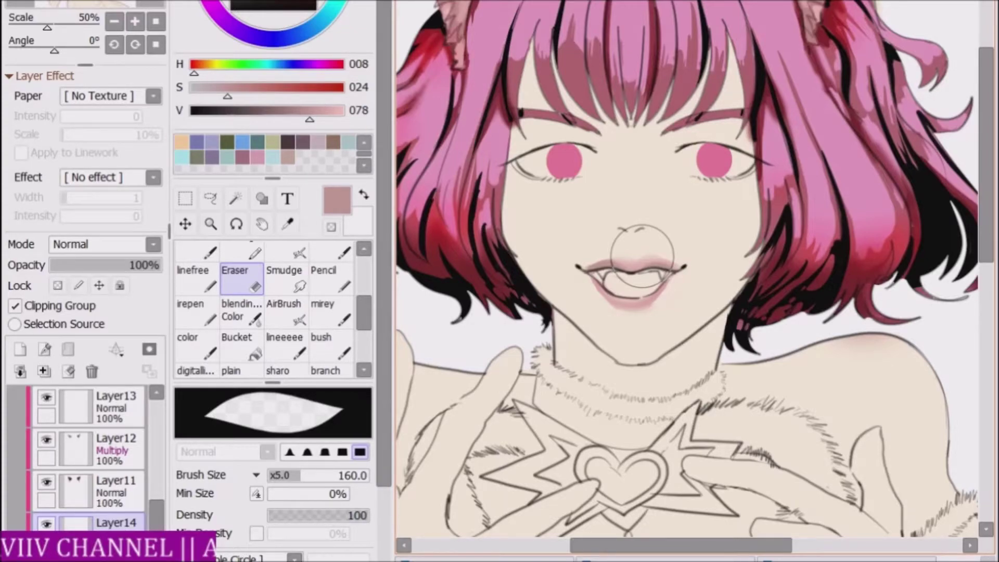
Try painting a tan shadow beneath the lower lip with the color brush at size 152.
{"action": "scroll", "coordinate": [642, 256], "scroll_direction": "up", "scroll_amount": 2}
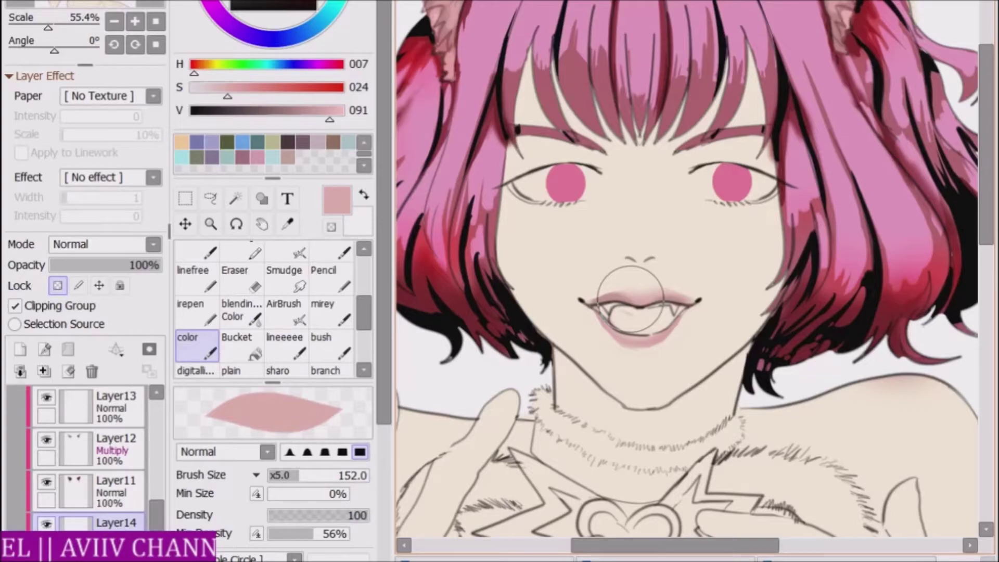
{"action": "left_click", "coordinate": [526, 311], "text": "alt"}
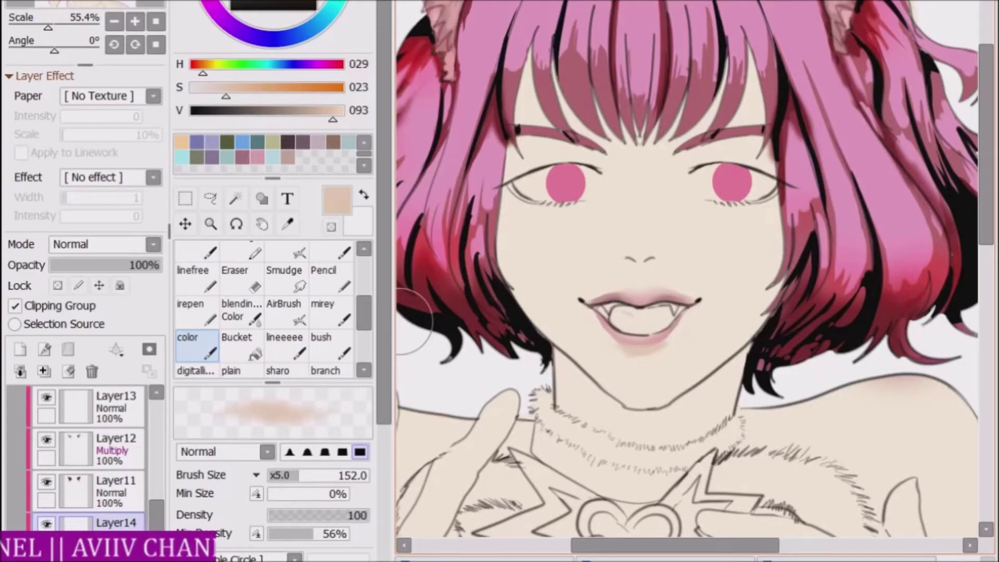
{"action": "left_click", "coordinate": [653, 346], "text": "alt"}
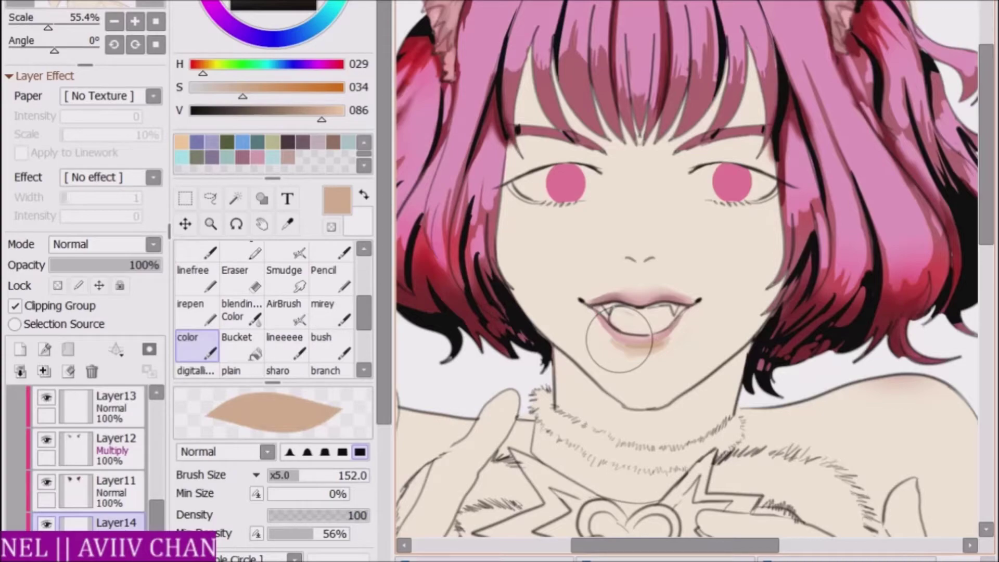
{"action": "scroll", "coordinate": [619, 338], "scroll_direction": "down", "scroll_amount": 3}
{"action": "scroll", "coordinate": [619, 338], "scroll_direction": "up", "scroll_amount": 3}
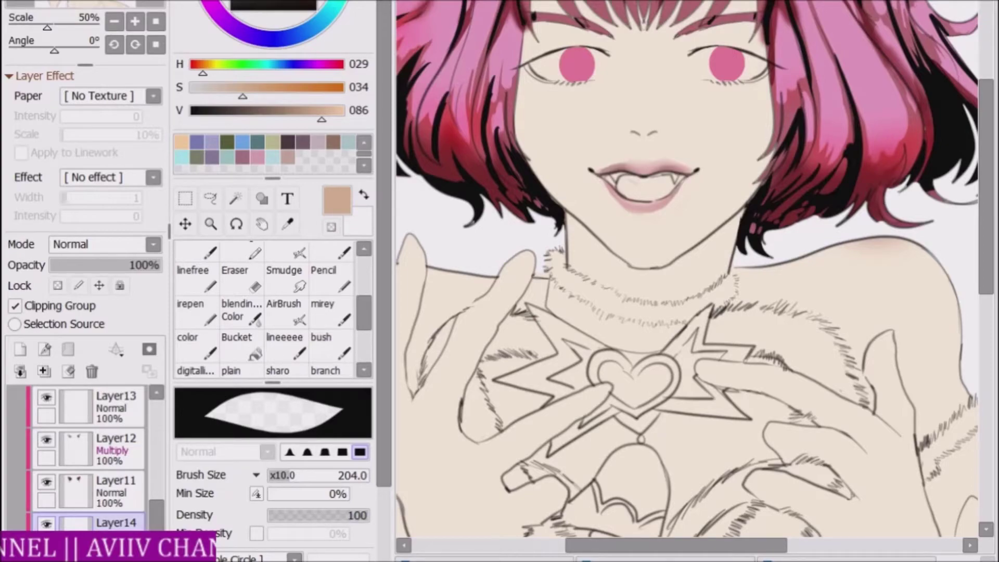
Shade the nose and the area below it with light tan using the color brush and AirBrush at size 36, softening with the eraser.
{"action": "scroll", "coordinate": [686, 281], "scroll_direction": "up", "scroll_amount": 3}
{"action": "left_click", "coordinate": [196, 344]}
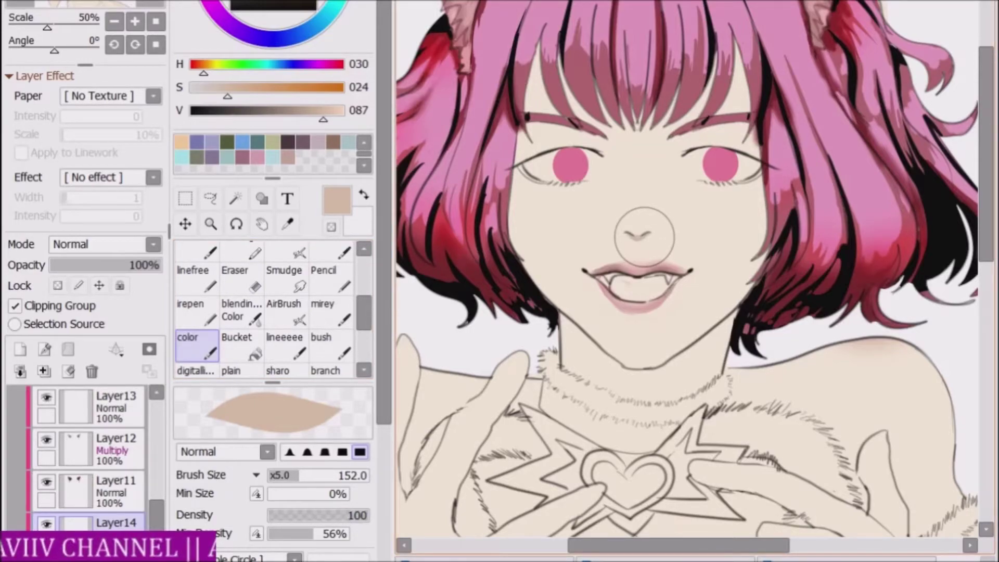
{"action": "key", "text": "a"}
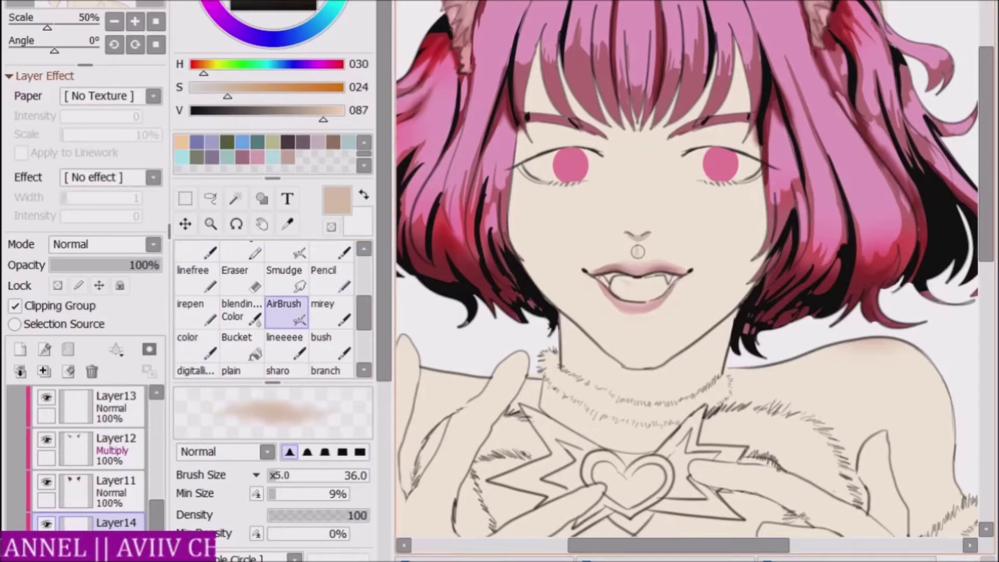
{"action": "mouse_move", "coordinate": [637, 252]}
{"action": "left_mouse_down"}
{"action": "mouse_move", "coordinate": [668, 201]}
{"action": "mouse_move", "coordinate": [614, 200]}
{"action": "left_mouse_up"}
{"action": "key", "text": "b"}
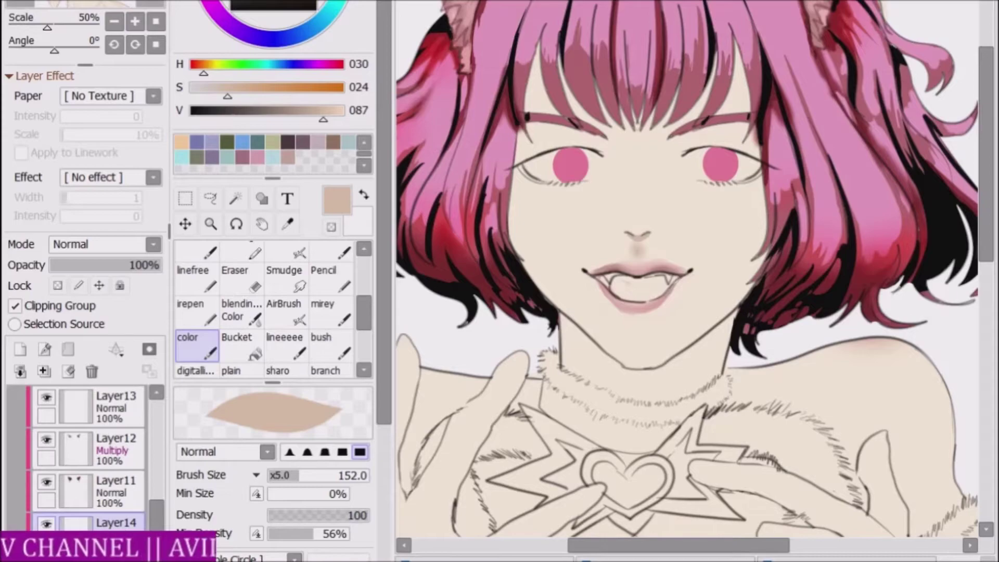
{"action": "key", "text": "e"}
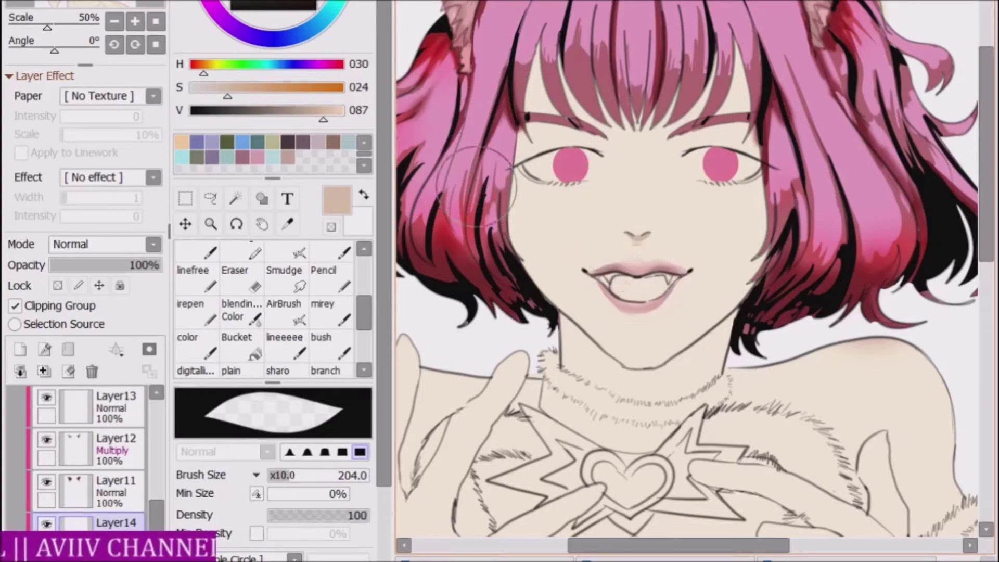
Paint a tan shadow on the neck beneath the right side of the jaw with the color brush at size 152.
{"action": "left_click", "coordinate": [197, 345]}
{"action": "left_click", "coordinate": [285, 312]}
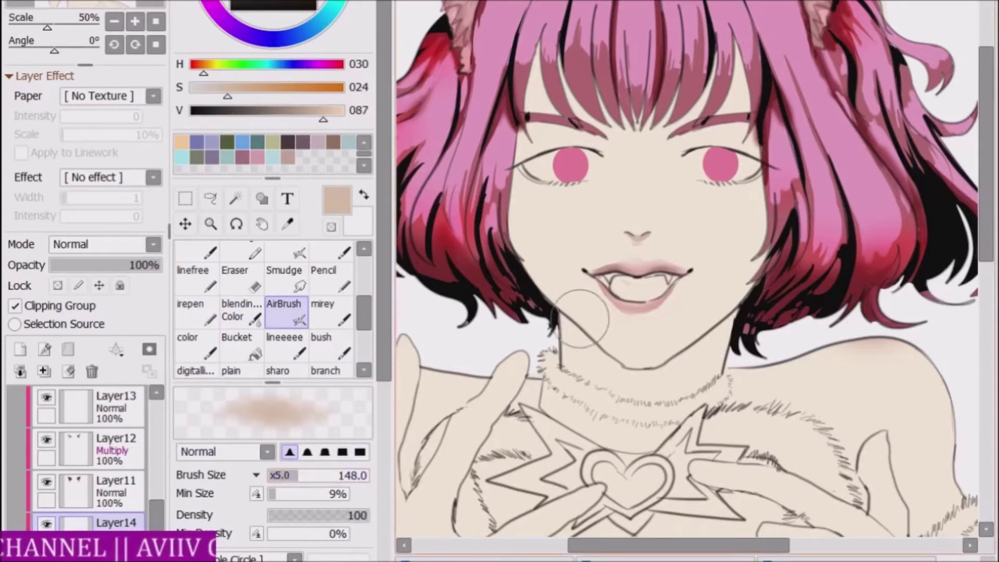
{"action": "key", "text": "b"}
{"action": "mouse_move", "coordinate": [722, 353]}
{"action": "left_mouse_down"}
{"action": "mouse_move", "coordinate": [717, 328]}
{"action": "mouse_move", "coordinate": [668, 363]}
{"action": "mouse_move", "coordinate": [708, 363]}
{"action": "mouse_move", "coordinate": [736, 329]}
{"action": "mouse_move", "coordinate": [727, 349]}
{"action": "mouse_move", "coordinate": [727, 325]}
{"action": "mouse_move", "coordinate": [682, 358]}
{"action": "mouse_move", "coordinate": [714, 356]}
{"action": "left_mouse_up"}
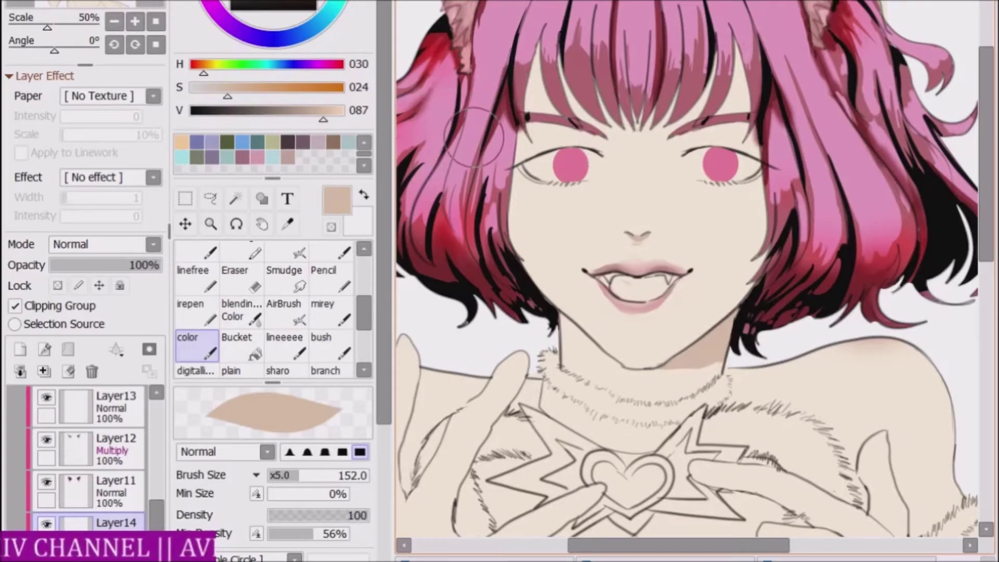
{"action": "left_click_drag", "start_coordinate": [47, 26], "coordinate": [46, 26]}
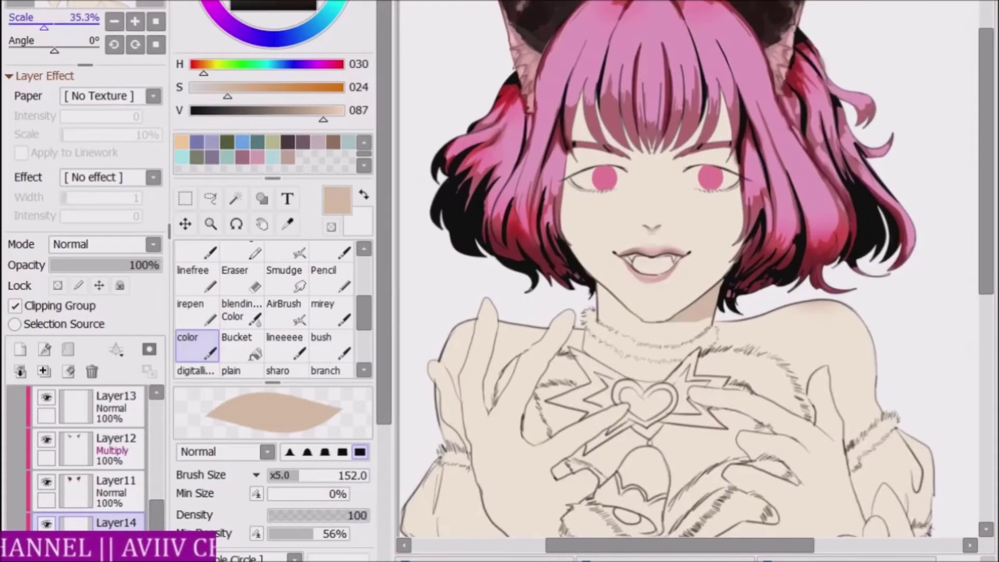
{"action": "key", "text": "e"}
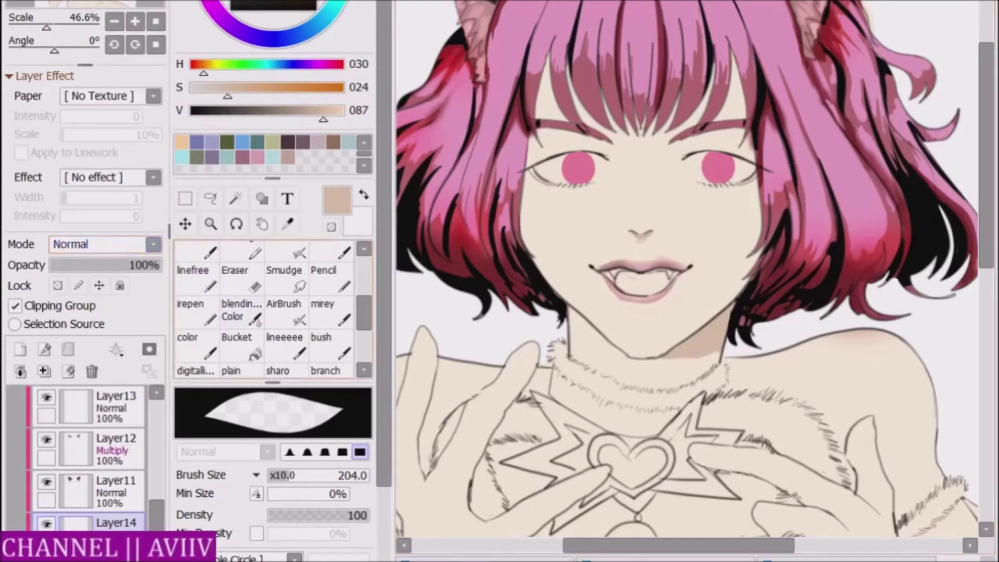
Shade the skin around the outer corner of the right-hand eye with the AirBrush at size 104, softening it with a soft-edged eraser at 204.
{"action": "left_click", "coordinate": [197, 346]}
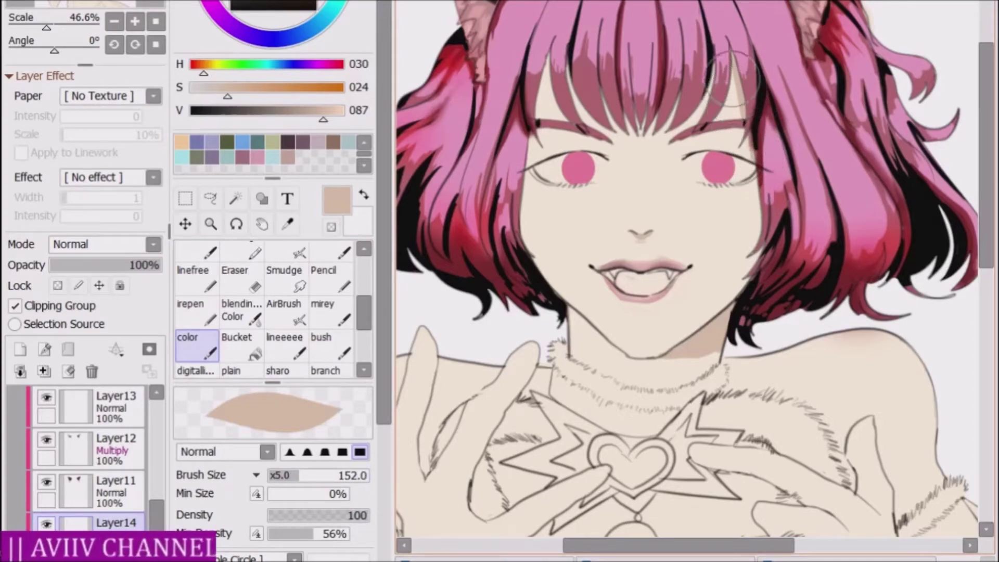
{"action": "left_click_drag", "start_coordinate": [749, 156], "coordinate": [762, 206]}
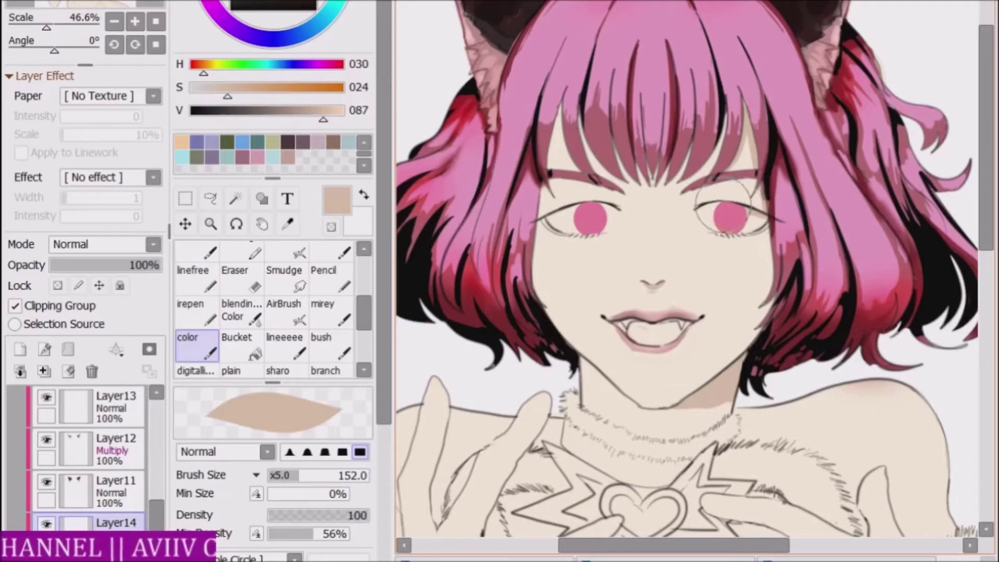
{"action": "key", "text": "v"}
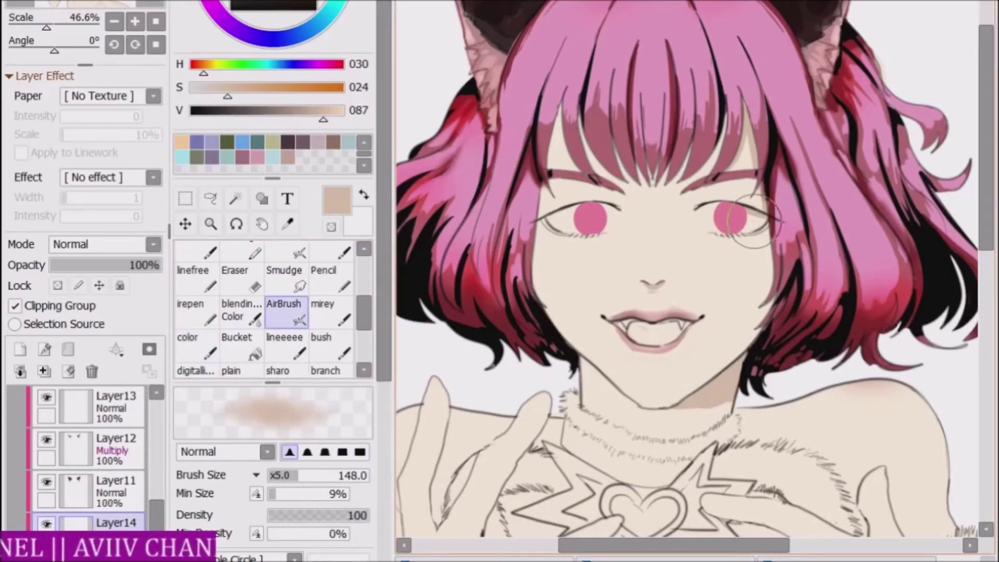
{"action": "key", "text": "bracketleft"}
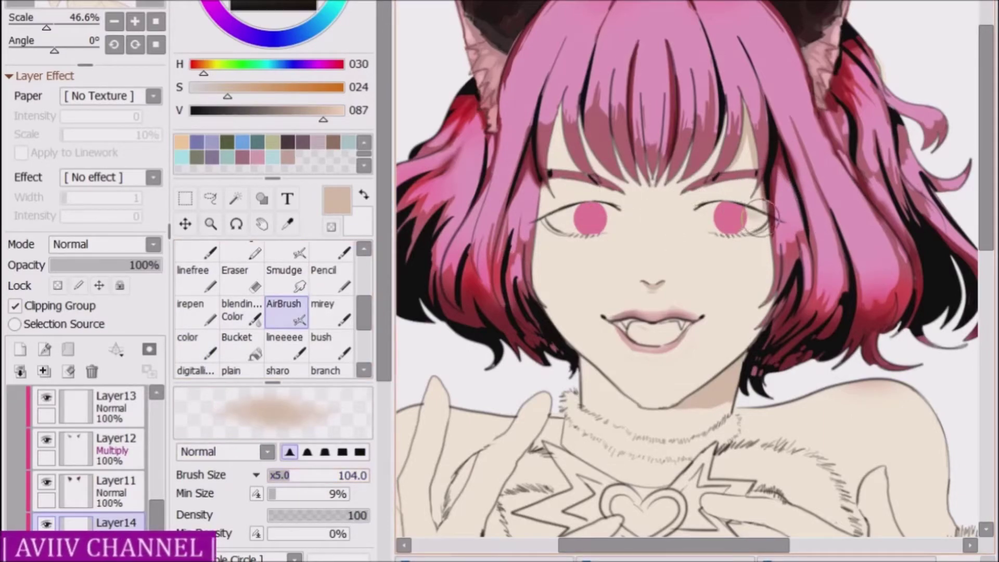
{"action": "key", "text": "e"}
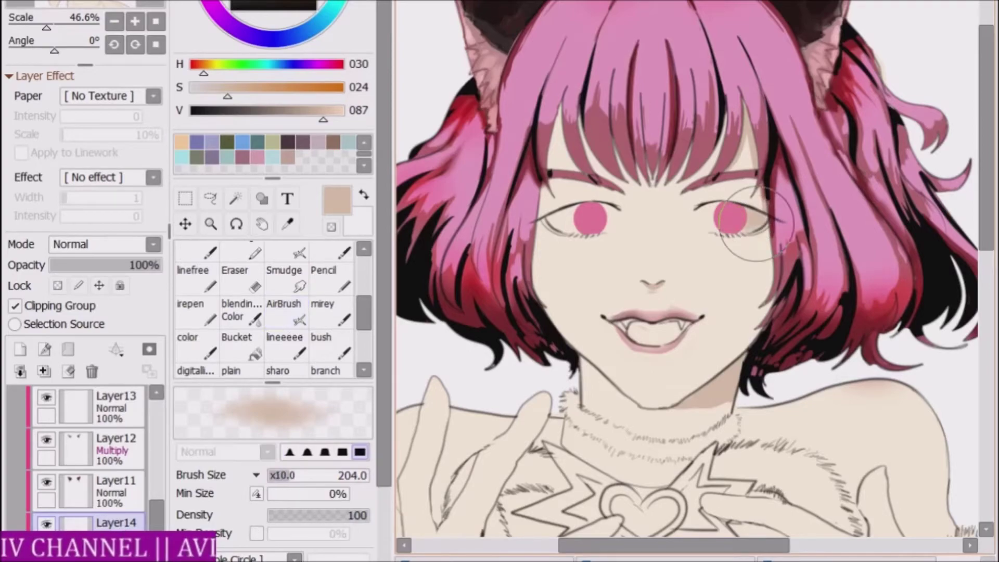
{"action": "key", "text": "e"}
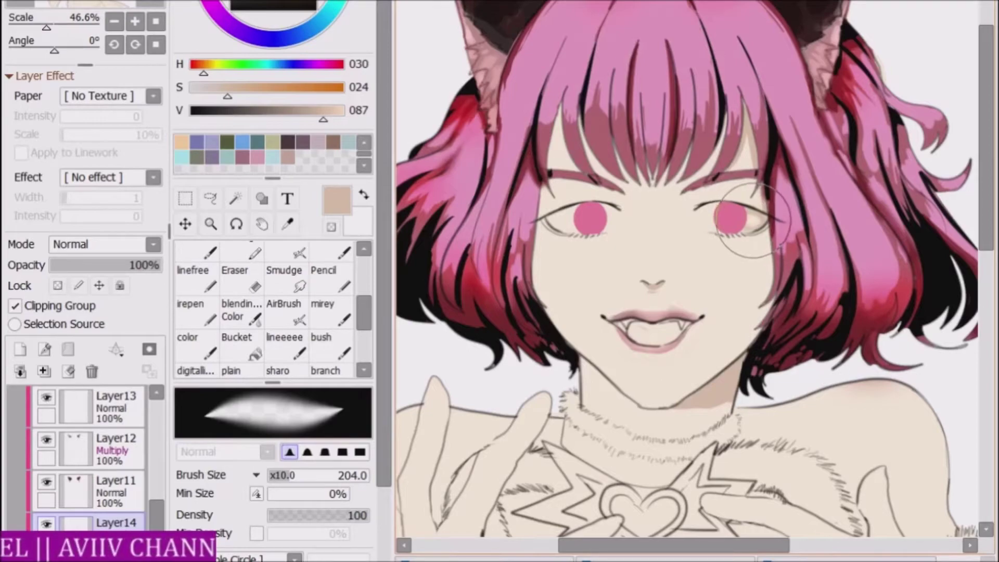
Airbrush matching tan shading around the left-hand eye at size 104 and soften it with the eraser at 204.
{"action": "key", "text": "v"}
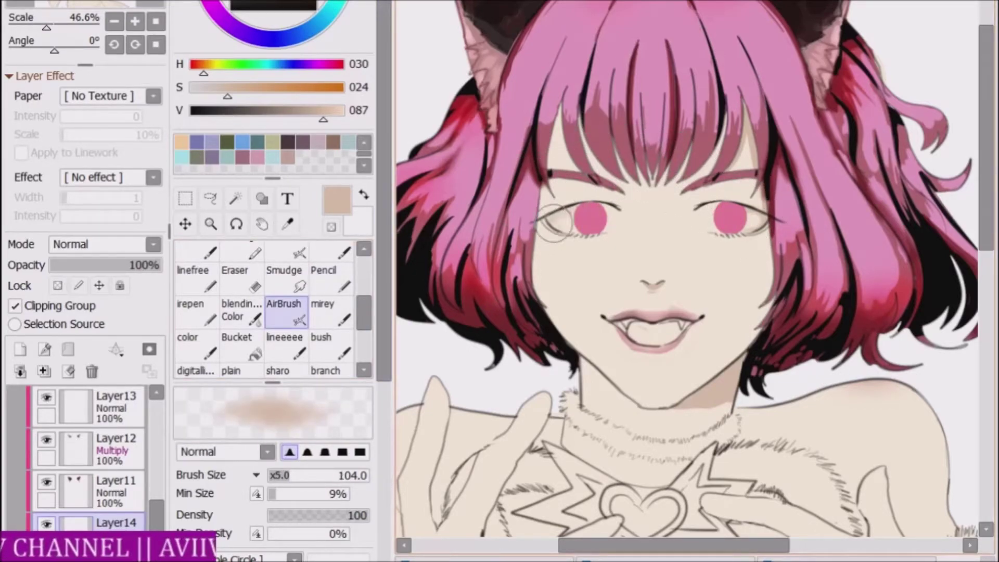
{"action": "key", "text": "e"}
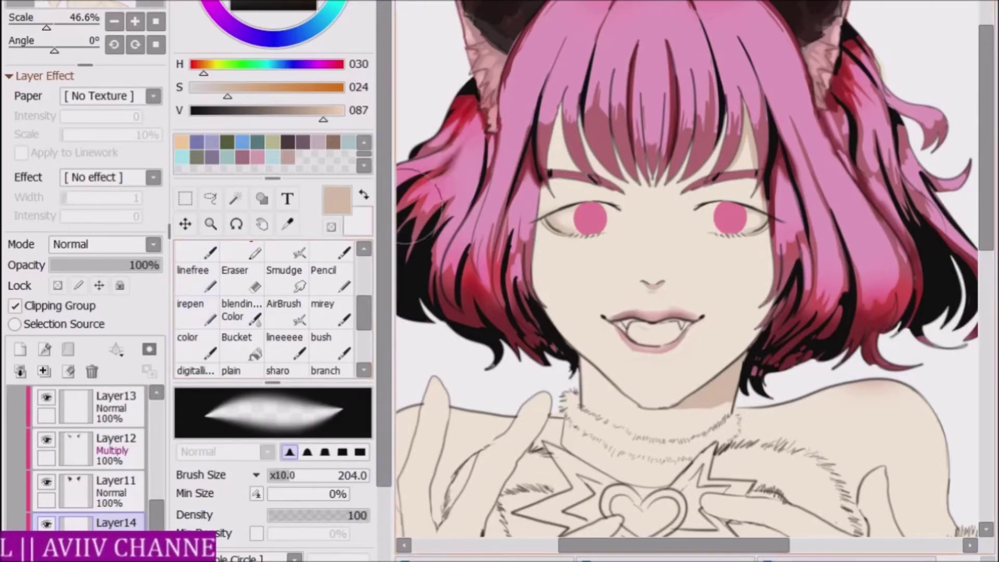
{"action": "key", "text": "e"}
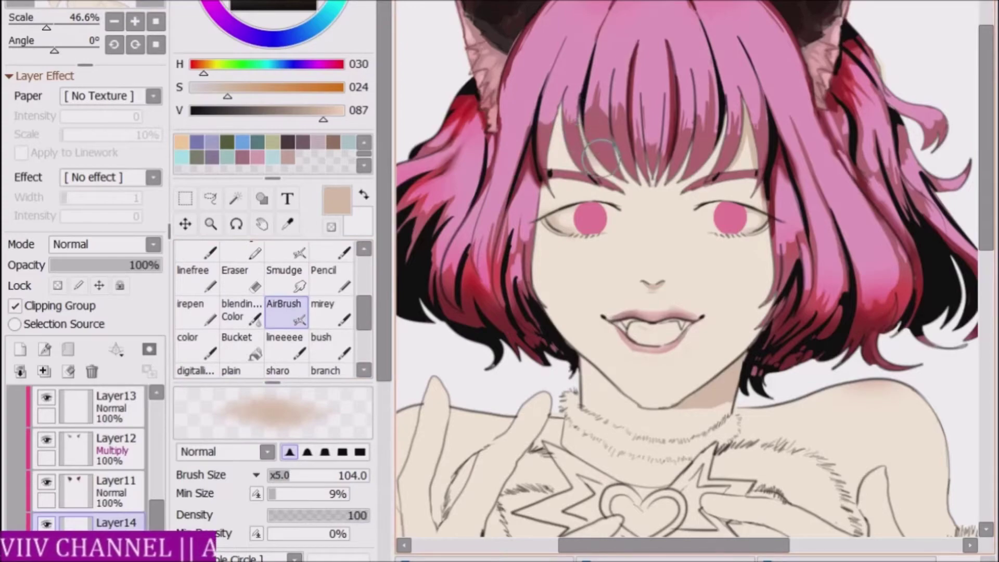
Shade the face edges and the area below the lower lip using the color brush at 152 and AirBrush at 76, softening with the eraser.
{"action": "key", "text": "b"}
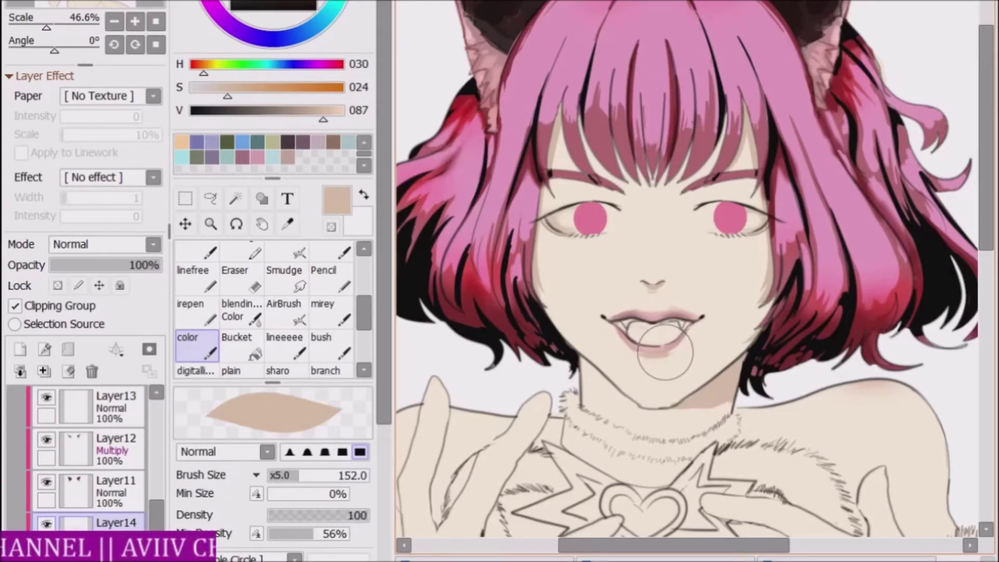
{"action": "left_click", "coordinate": [284, 311]}
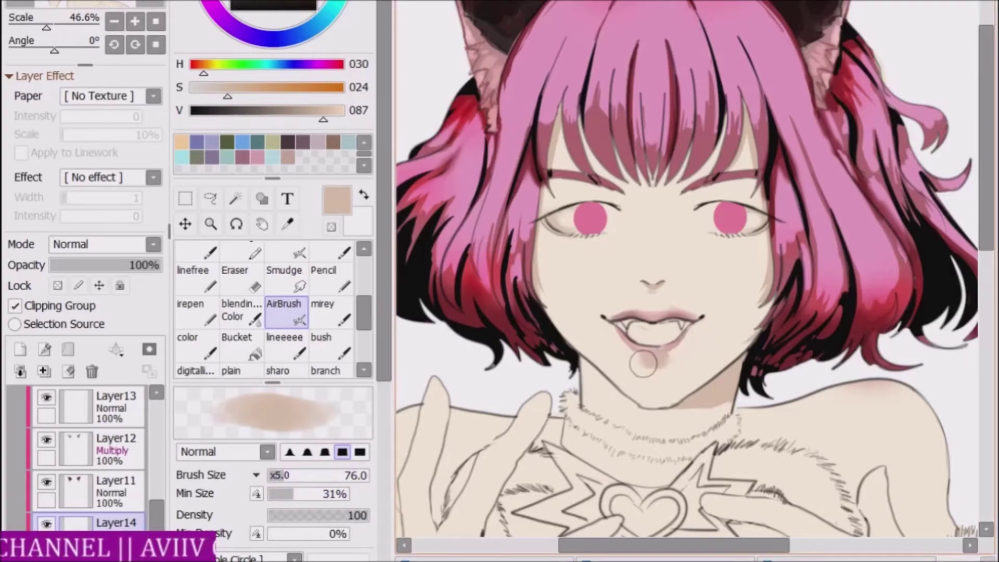
{"action": "key", "text": "e"}
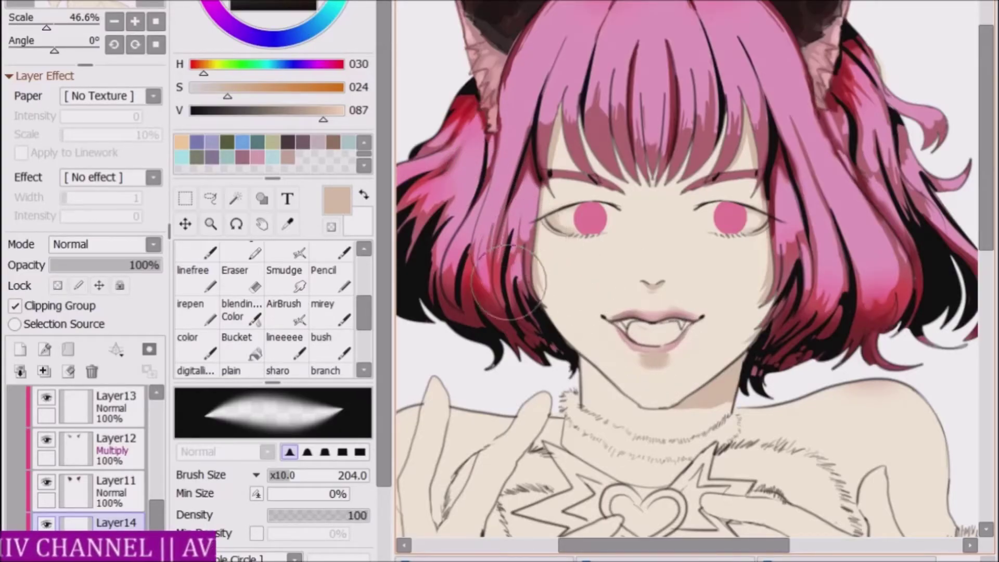
Shade the side and bridge of the nose in tan, alternating the color brush at 152 with the AirBrush at sizes 76 and 32.
{"action": "left_click", "coordinate": [197, 343]}
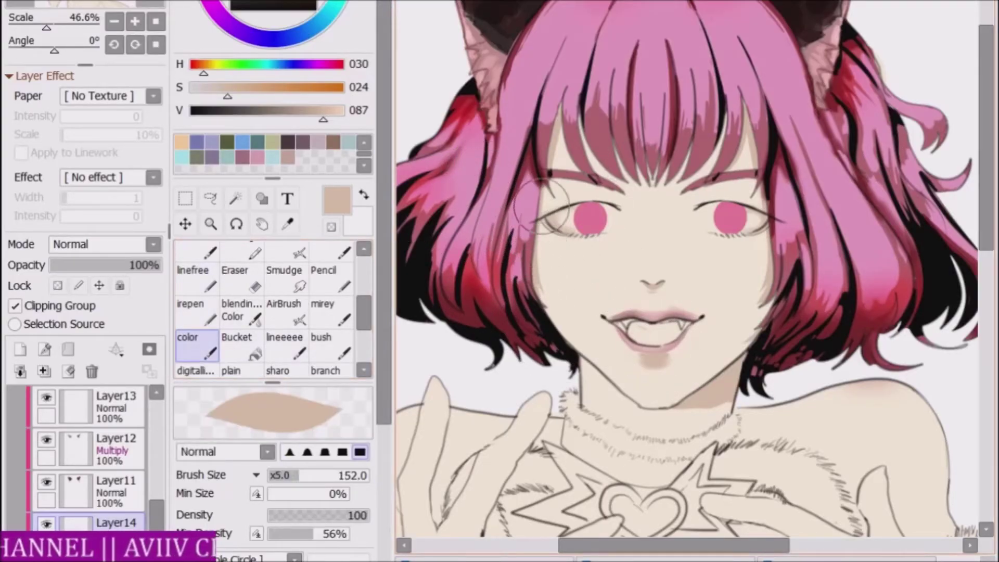
{"action": "left_click_drag", "start_coordinate": [46, 26], "coordinate": [44, 26]}
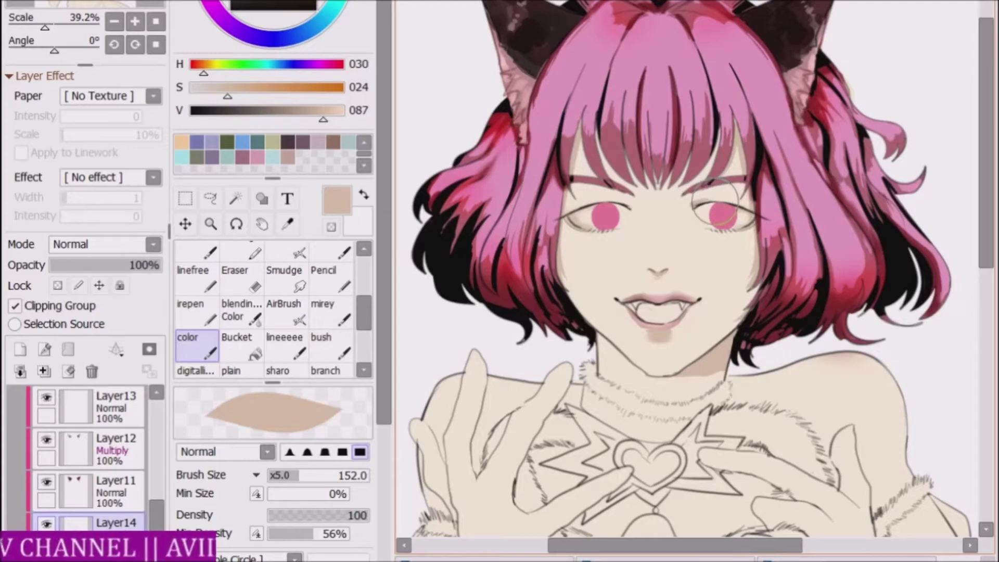
{"action": "left_click_drag", "start_coordinate": [45, 26], "coordinate": [46, 26]}
{"action": "scroll", "coordinate": [621, 207], "scroll_direction": "down", "scroll_amount": 1}
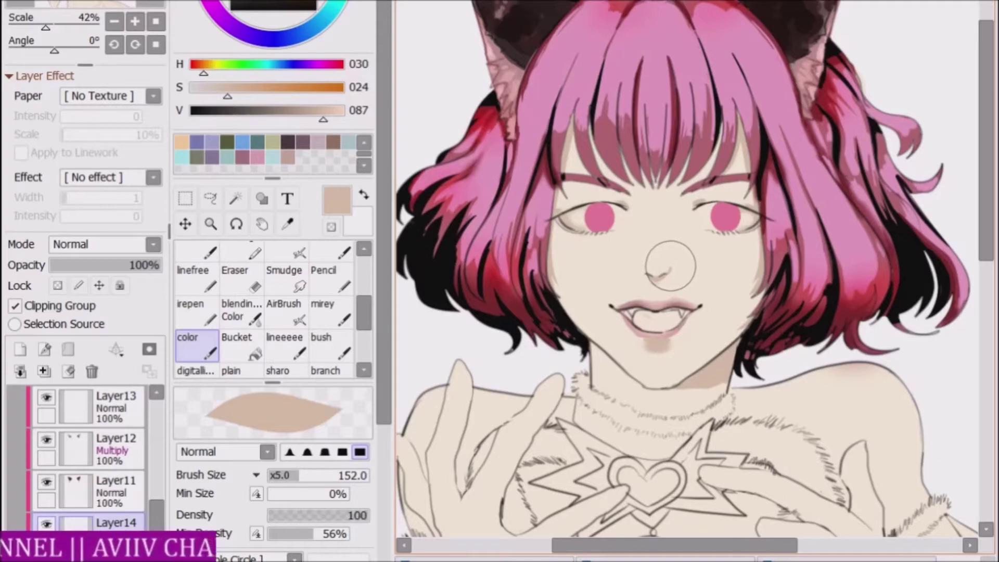
{"action": "key", "text": "v"}
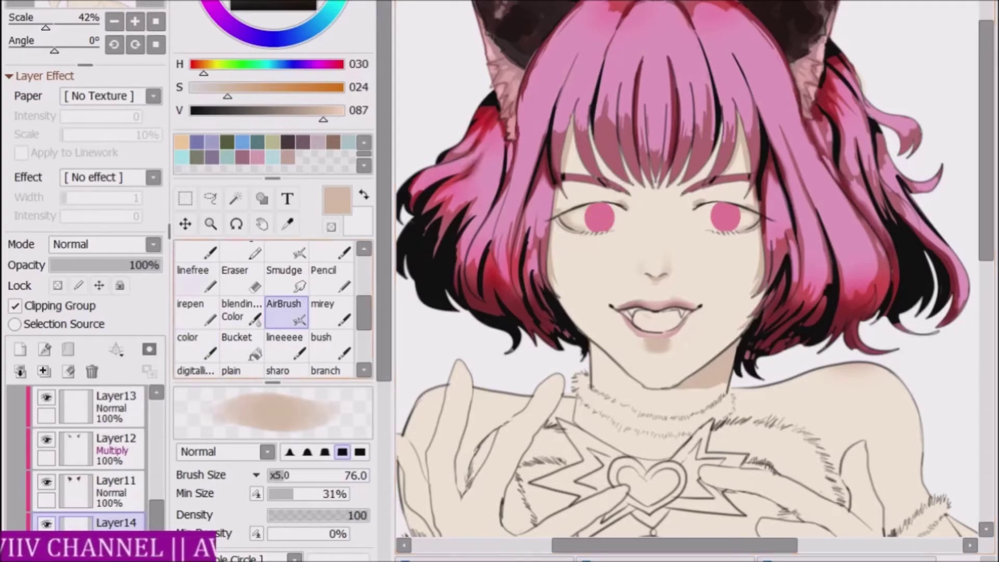
{"action": "key", "text": "b"}
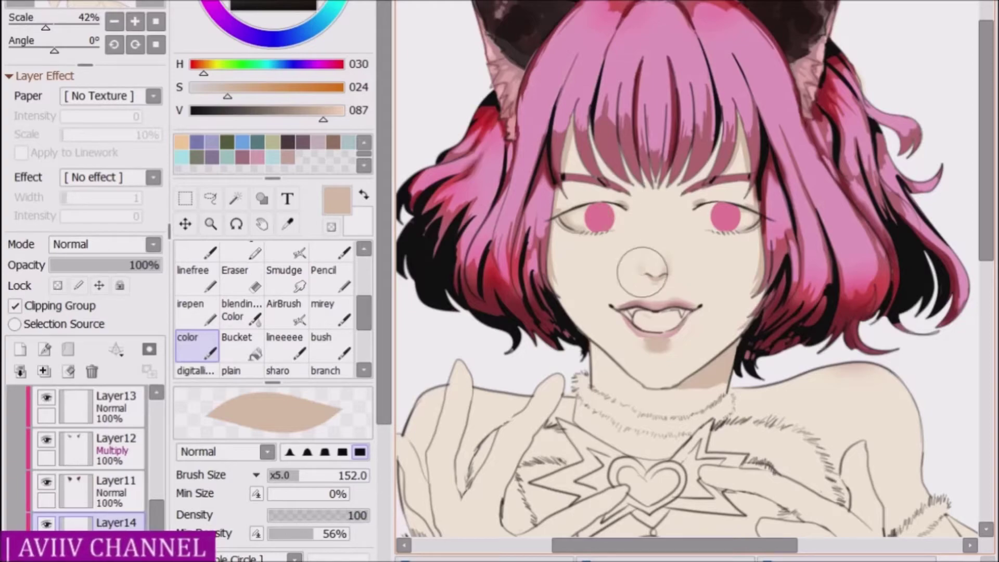
{"action": "key", "text": "v"}
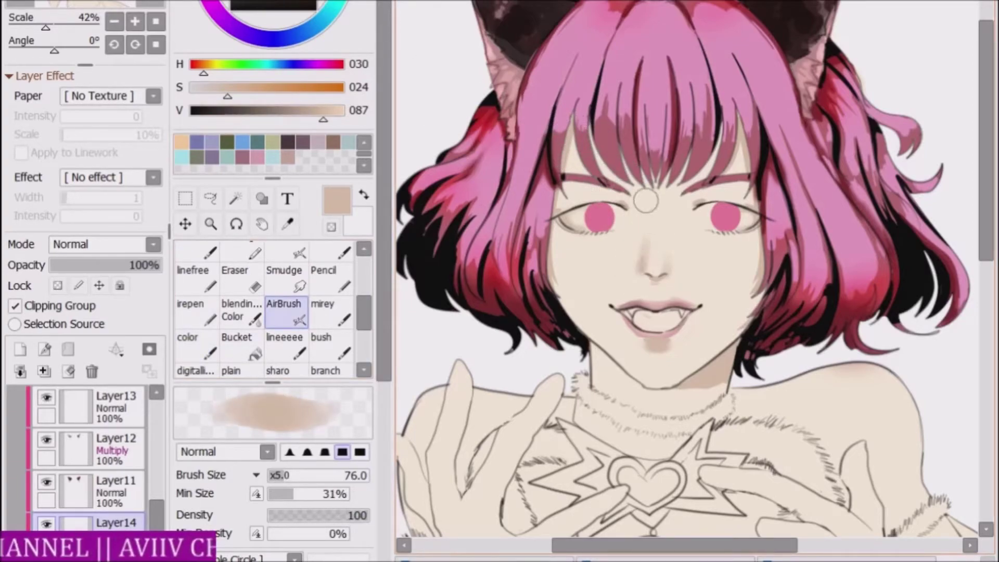
{"action": "key", "text": "bracketleft"}
{"action": "key", "text": "bracketleft"}
{"action": "key", "text": "bracketleft"}
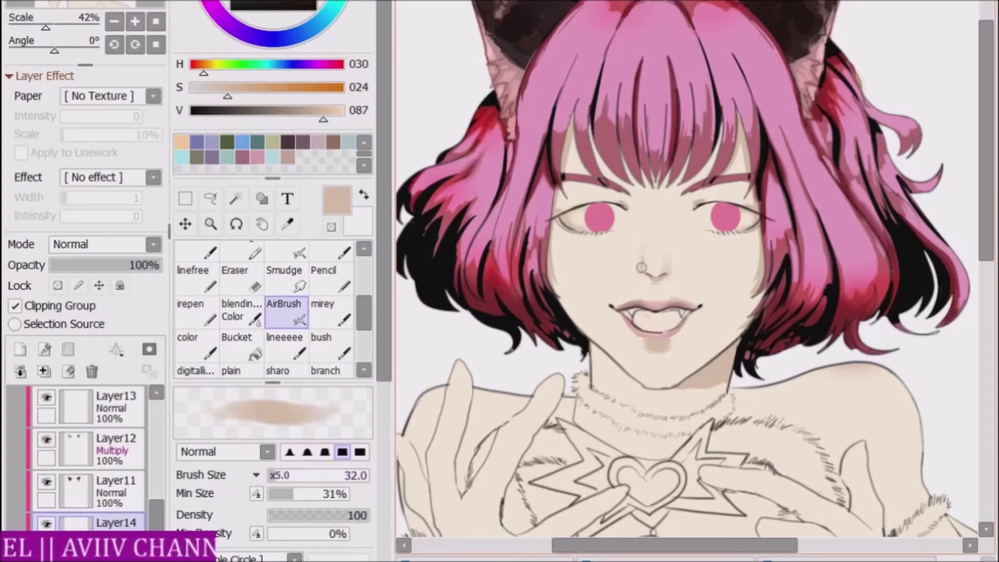
{"action": "scroll", "coordinate": [487, 81], "scroll_direction": "down", "scroll_amount": 2}
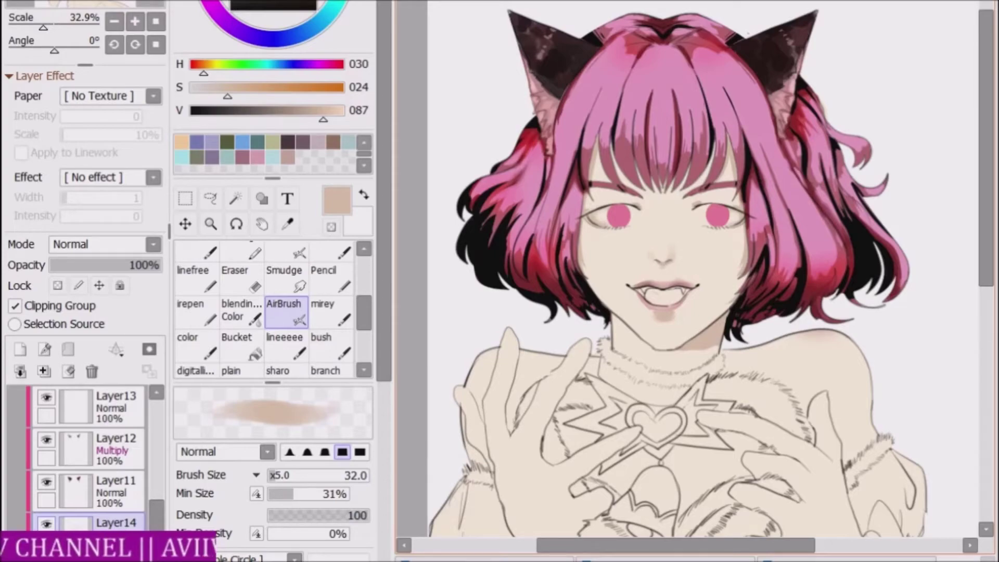
{"action": "left_click_drag", "start_coordinate": [43, 27], "coordinate": [46, 27]}
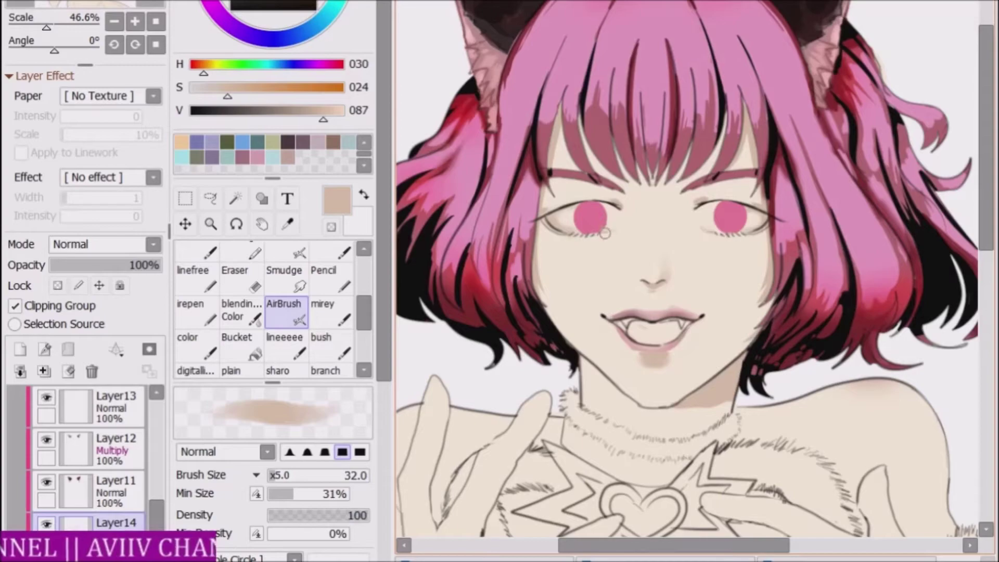
Add a thin tan shadow beneath the bangs with the color brush at 152, and erase the shadow under the lower lip at 204.
{"action": "left_click", "coordinate": [197, 345]}
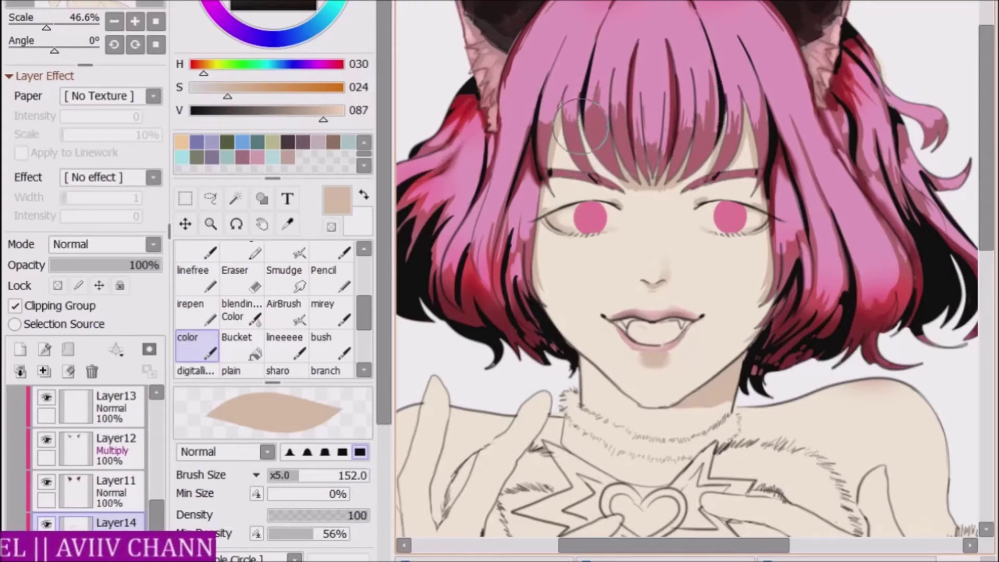
{"action": "key", "text": "e"}
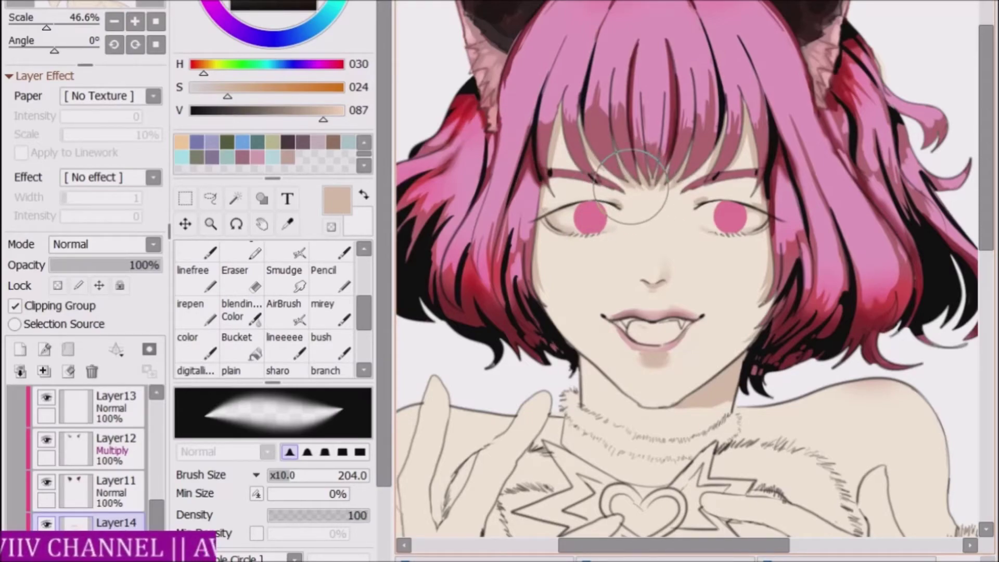
{"action": "scroll", "coordinate": [686, 325], "scroll_direction": "down", "scroll_amount": 3}
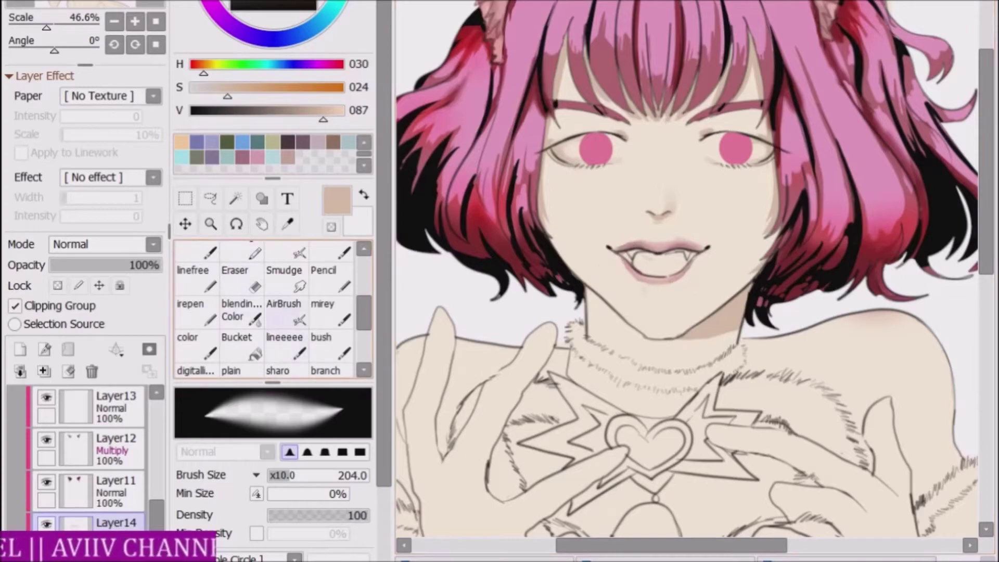
Shade the right-hand cheek and jaw with the AirBrush at size 88 and soften the edge with the eraser at 204.
{"action": "key", "text": "v"}
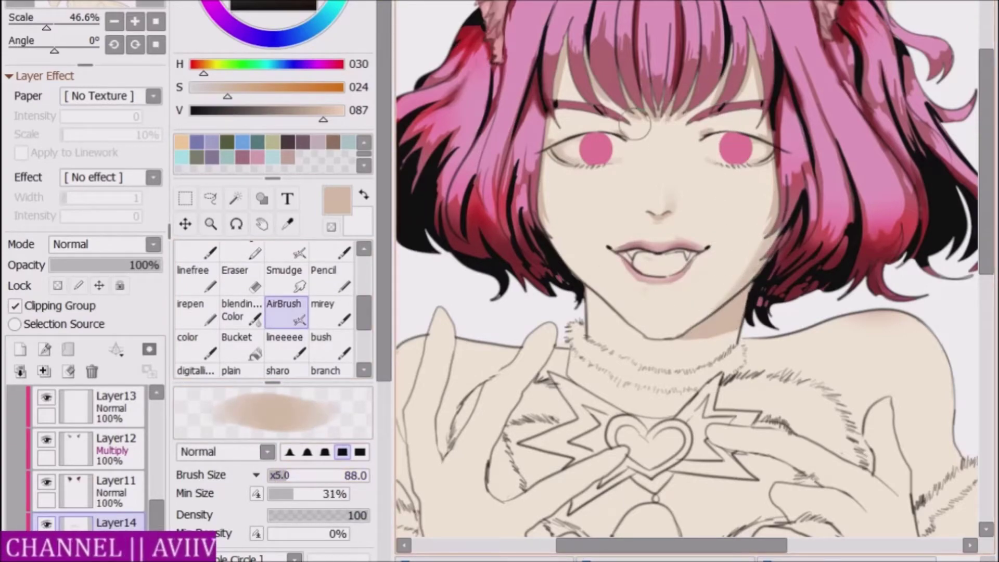
{"action": "scroll", "coordinate": [676, 200], "scroll_direction": "down", "scroll_amount": 1}
{"action": "key", "text": "e"}
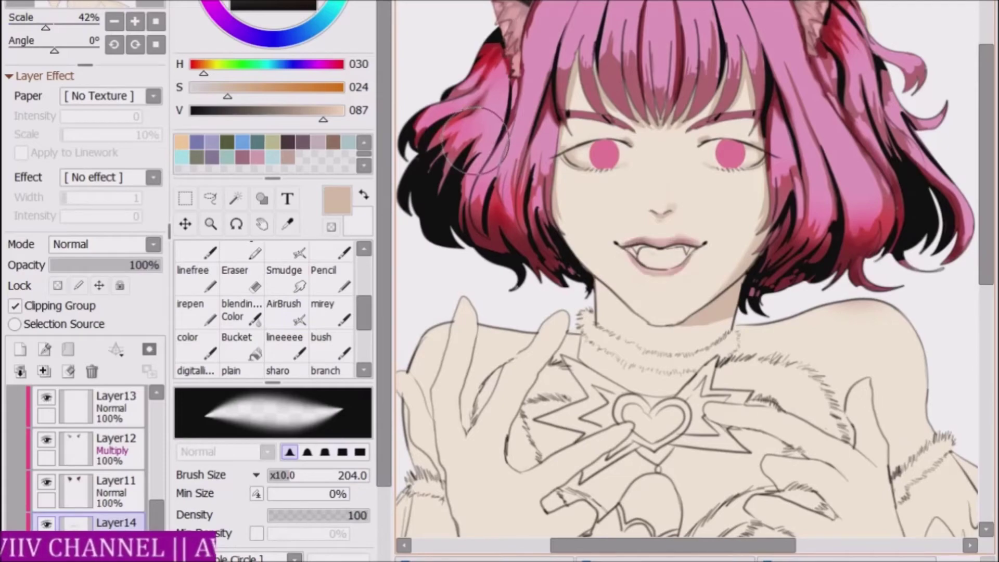
Airbrush tan shadows along the tops of both shoulders at size 88 and erase their lower edges into soft streaks at size 204.
{"action": "left_click", "coordinate": [285, 312]}
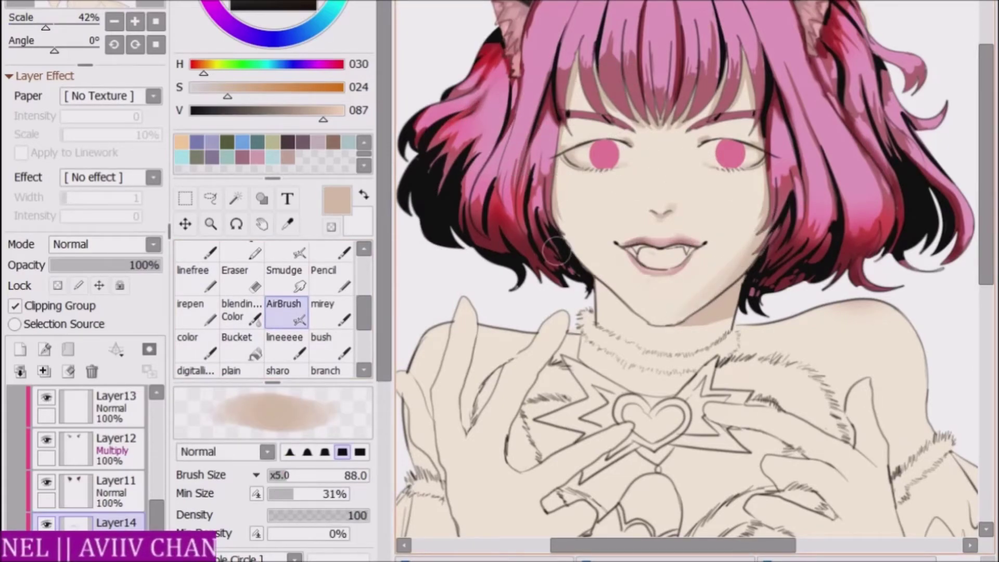
{"action": "scroll", "coordinate": [555, 250], "scroll_direction": "down", "scroll_amount": 1}
{"action": "mouse_move", "coordinate": [708, 269]}
{"action": "left_mouse_down"}
{"action": "mouse_move", "coordinate": [835, 268]}
{"action": "mouse_move", "coordinate": [714, 272]}
{"action": "mouse_move", "coordinate": [829, 257]}
{"action": "mouse_move", "coordinate": [855, 278]}
{"action": "mouse_move", "coordinate": [742, 262]}
{"action": "mouse_move", "coordinate": [709, 274]}
{"action": "mouse_move", "coordinate": [815, 249]}
{"action": "left_mouse_up"}
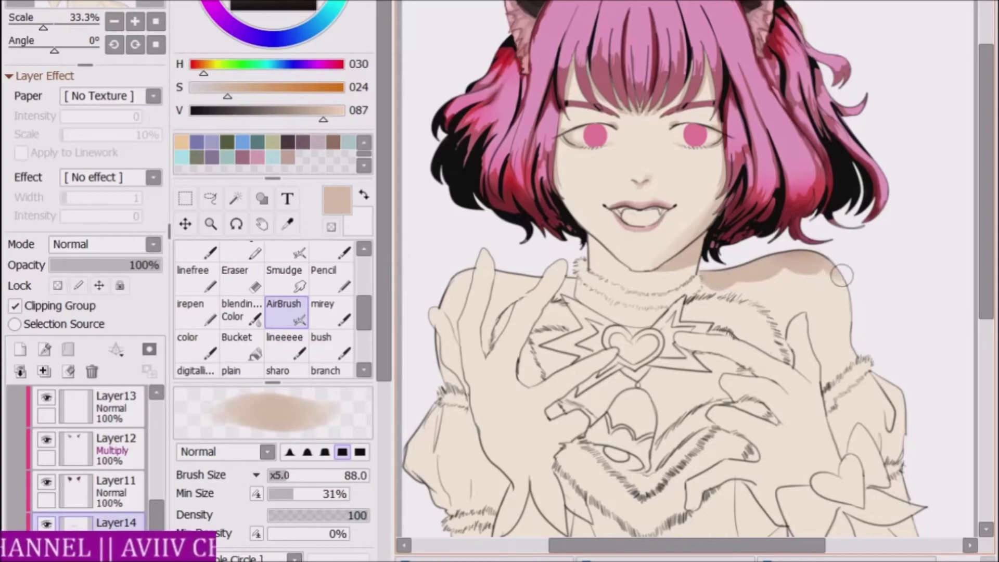
{"action": "mouse_move", "coordinate": [541, 275]}
{"action": "left_mouse_down"}
{"action": "mouse_move", "coordinate": [505, 282]}
{"action": "mouse_move", "coordinate": [489, 261]}
{"action": "mouse_move", "coordinate": [466, 275]}
{"action": "left_mouse_up"}
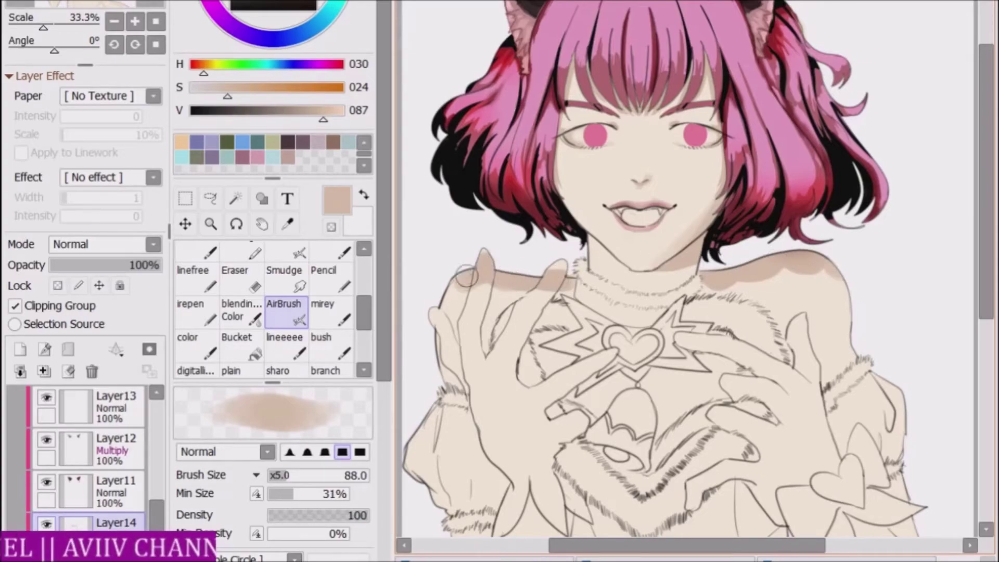
{"action": "key", "text": "e"}
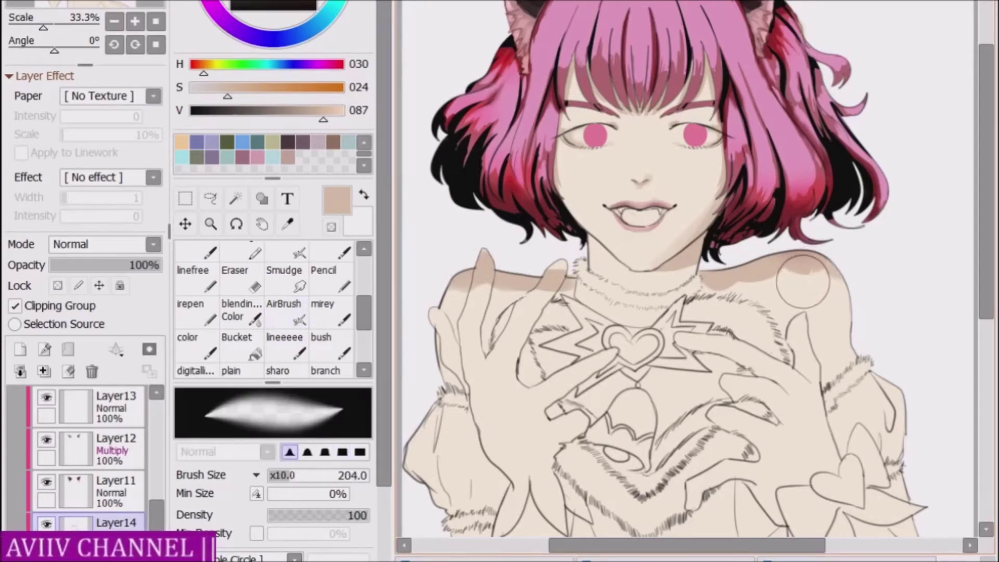
{"action": "mouse_move", "coordinate": [808, 265]}
{"action": "left_mouse_down"}
{"action": "mouse_move", "coordinate": [753, 288]}
{"action": "mouse_move", "coordinate": [761, 272]}
{"action": "mouse_move", "coordinate": [722, 293]}
{"action": "mouse_move", "coordinate": [699, 283]}
{"action": "mouse_move", "coordinate": [722, 293]}
{"action": "mouse_move", "coordinate": [714, 295]}
{"action": "mouse_move", "coordinate": [720, 277]}
{"action": "mouse_move", "coordinate": [757, 264]}
{"action": "mouse_move", "coordinate": [739, 286]}
{"action": "mouse_move", "coordinate": [784, 260]}
{"action": "mouse_move", "coordinate": [818, 273]}
{"action": "left_mouse_up"}
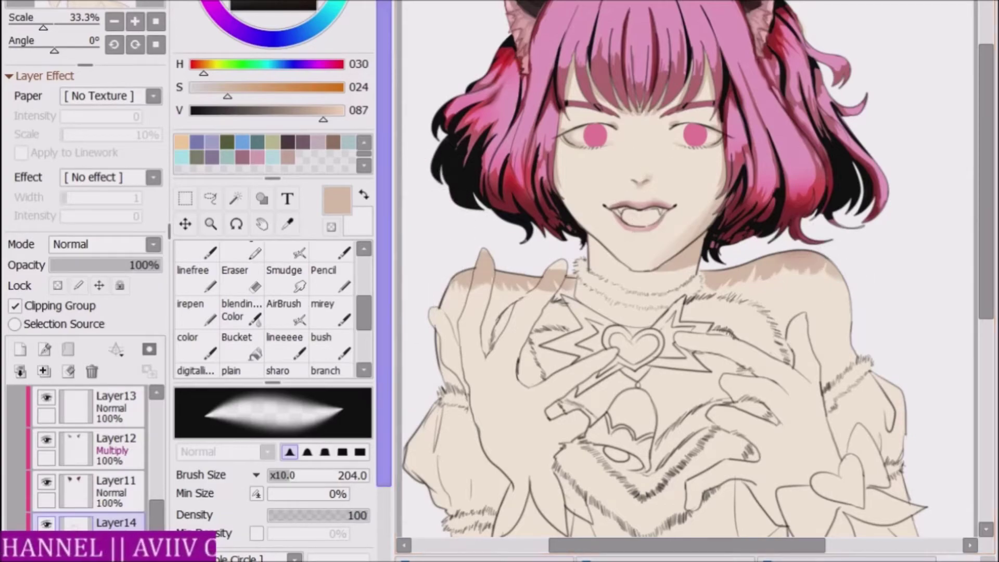
Soften the tan shoulder shadows with the eraser at size 317 and density 26.
{"action": "left_click", "coordinate": [294, 515]}
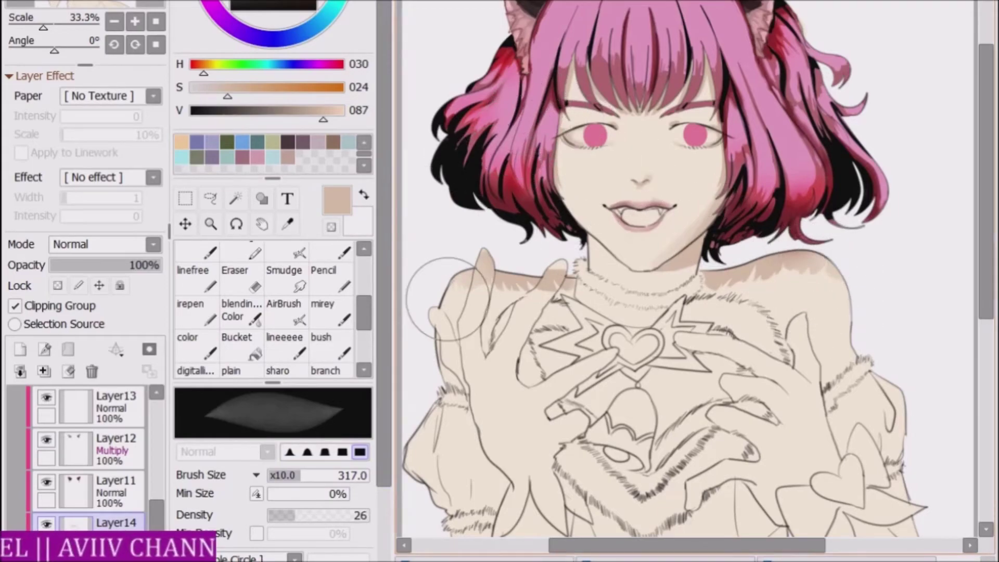
{"action": "left_click", "coordinate": [135, 21]}
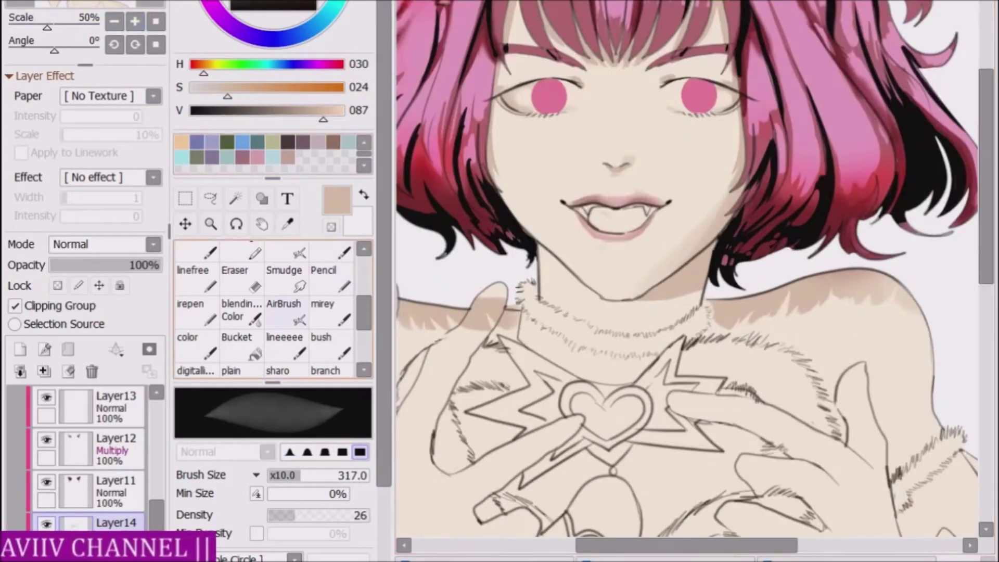
{"action": "key", "text": "e"}
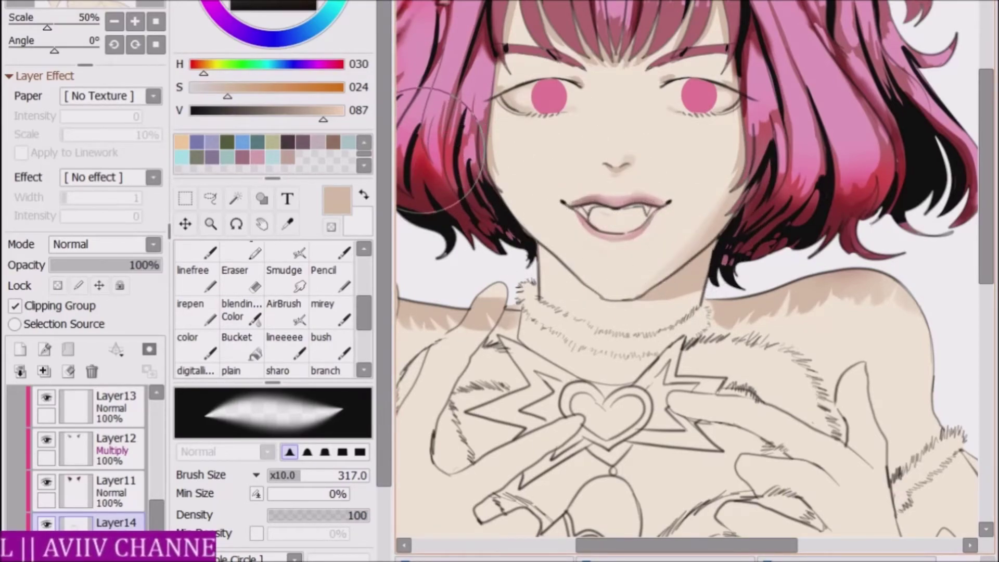
Touch up the jaw and neck shadow with the AirBrush at size 32, and soften it with the eraser at 108, density 36.
{"action": "key", "text": "a"}
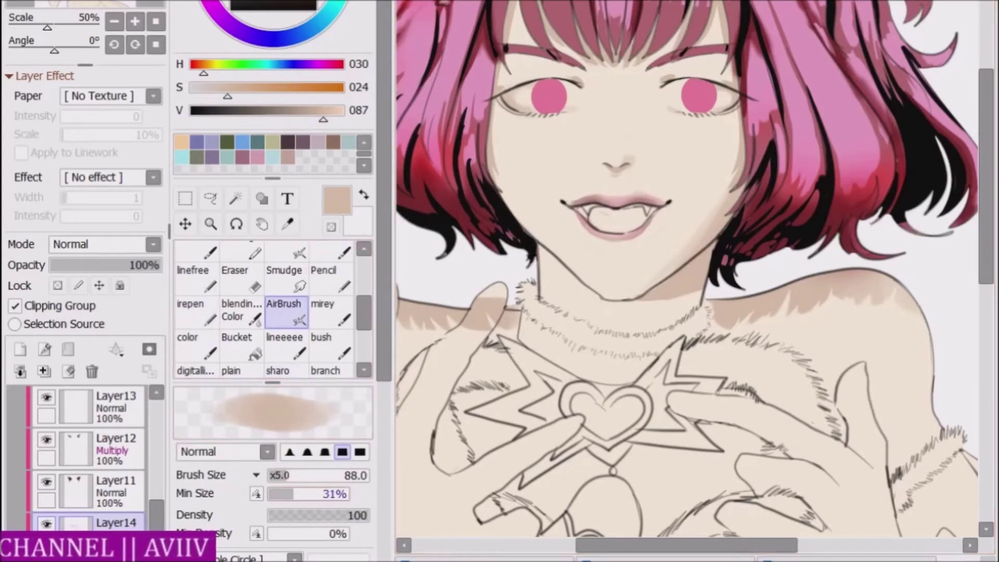
{"action": "key", "text": "bracketleft"}
{"action": "key", "text": "bracketleft"}
{"action": "key", "text": "bracketleft"}
{"action": "key", "text": "bracketleft"}
{"action": "key", "text": "bracketleft"}
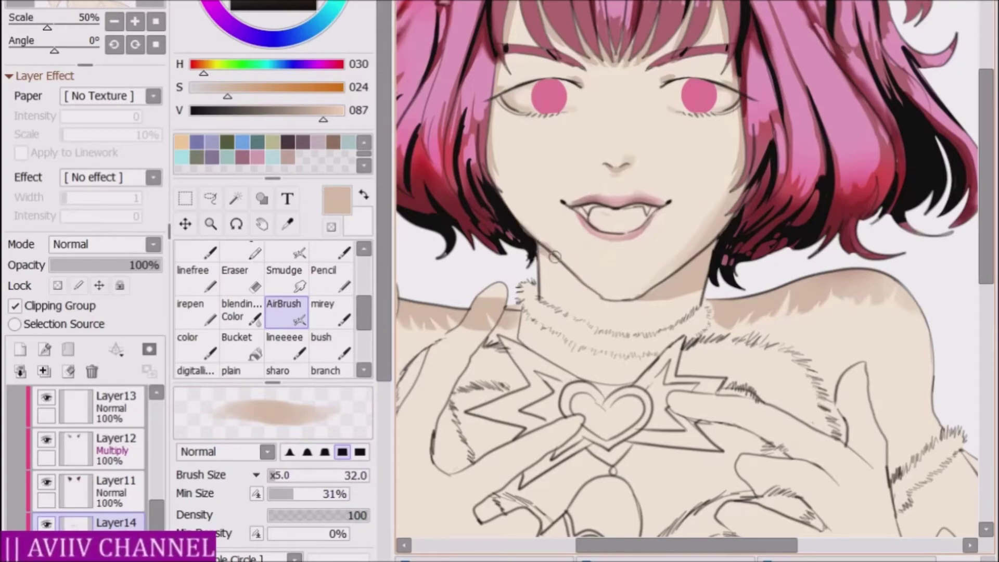
{"action": "key", "text": "e"}
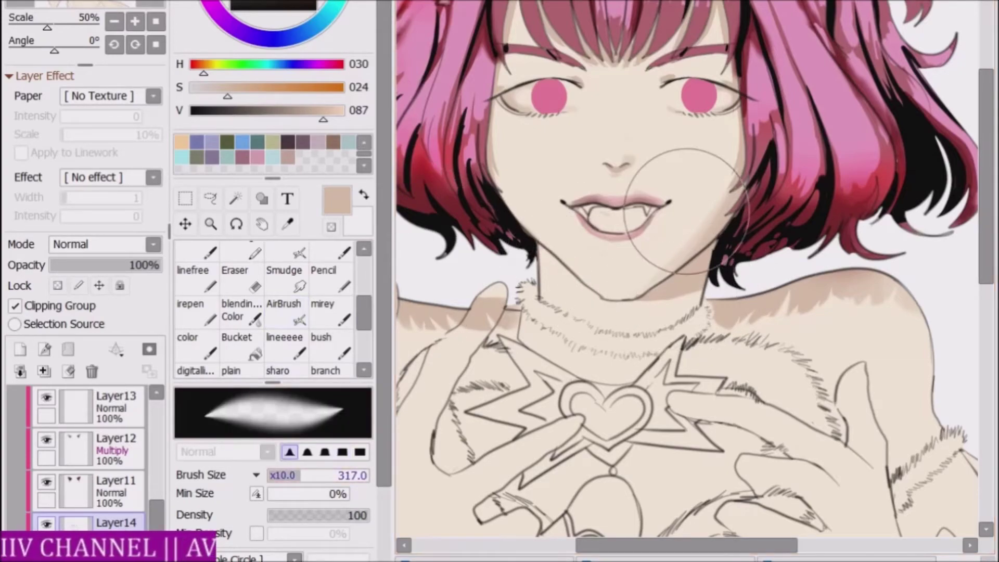
{"action": "key", "text": "b"}
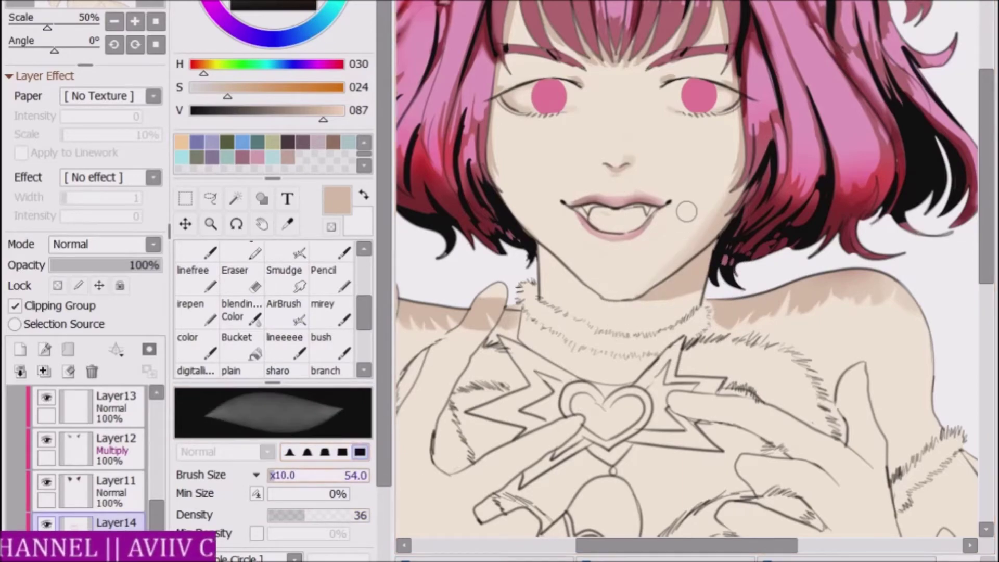
{"action": "key", "text": "bracketright"}
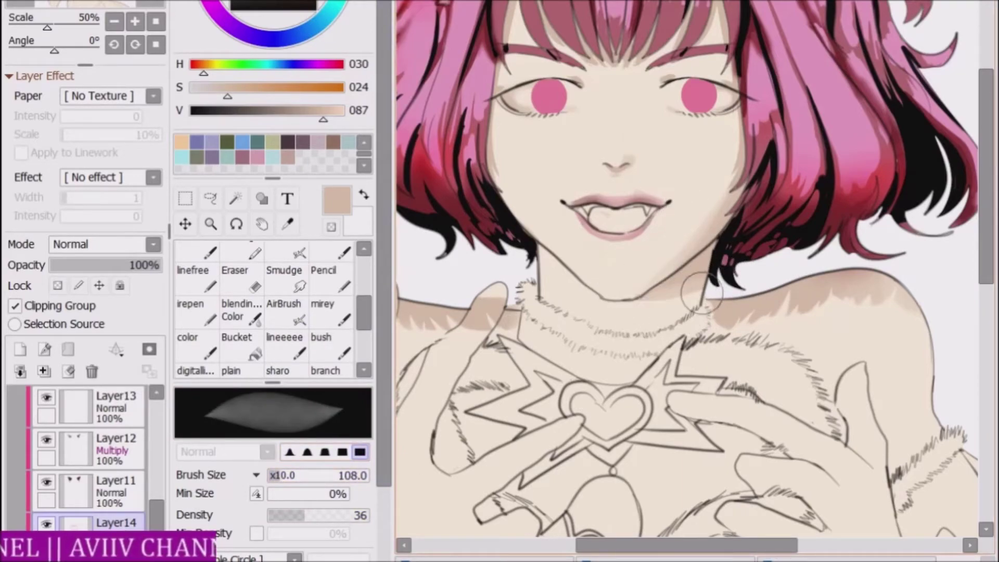
Examine the skin shading across the whole figure and up close on the face.
{"action": "scroll", "coordinate": [645, 327], "scroll_direction": "down", "scroll_amount": 1}
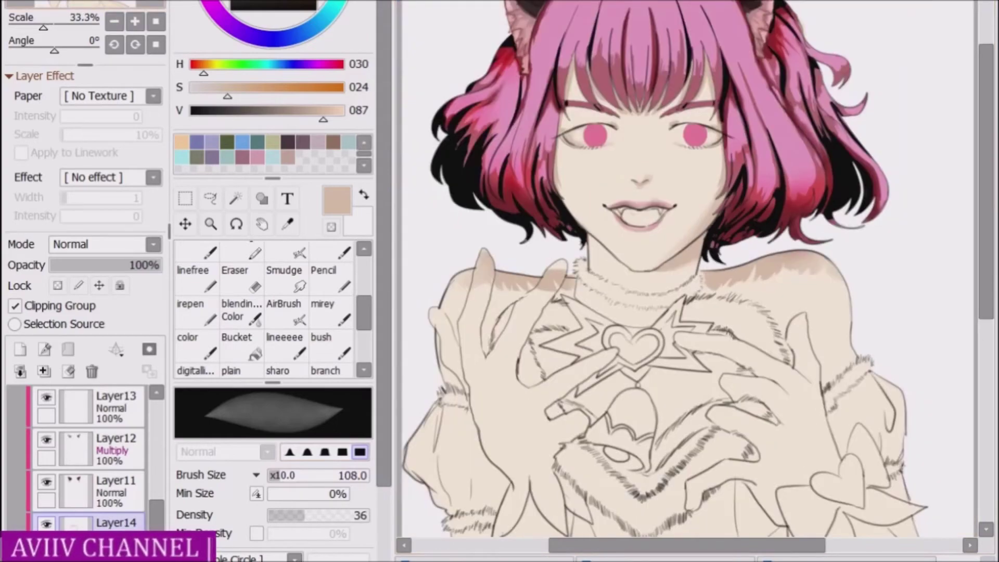
{"action": "left_click", "coordinate": [114, 21]}
{"action": "left_click", "coordinate": [114, 21]}
{"action": "left_click", "coordinate": [135, 21]}
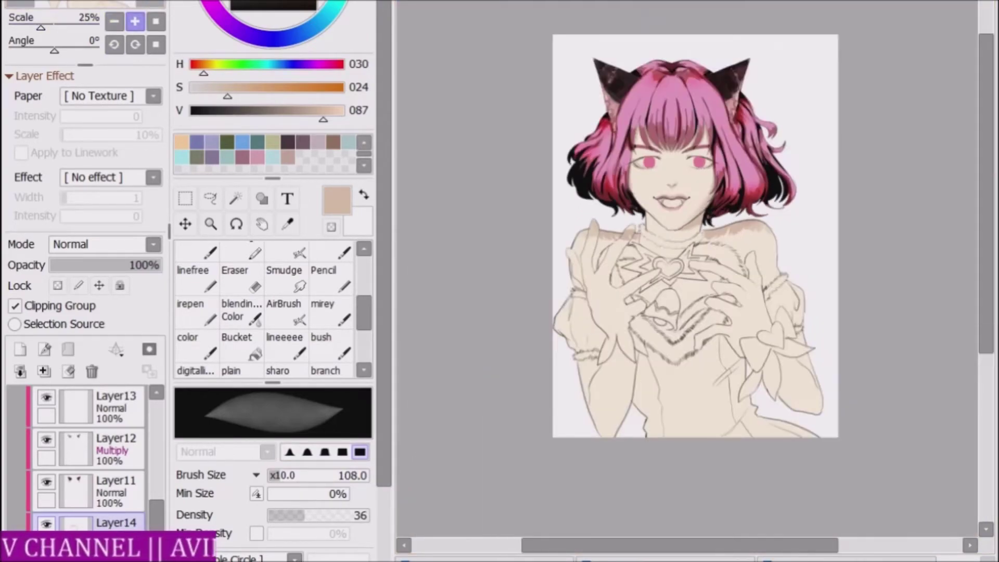
{"action": "left_click", "coordinate": [135, 21]}
{"action": "scroll", "coordinate": [676, 276], "scroll_direction": "up", "scroll_amount": 1}
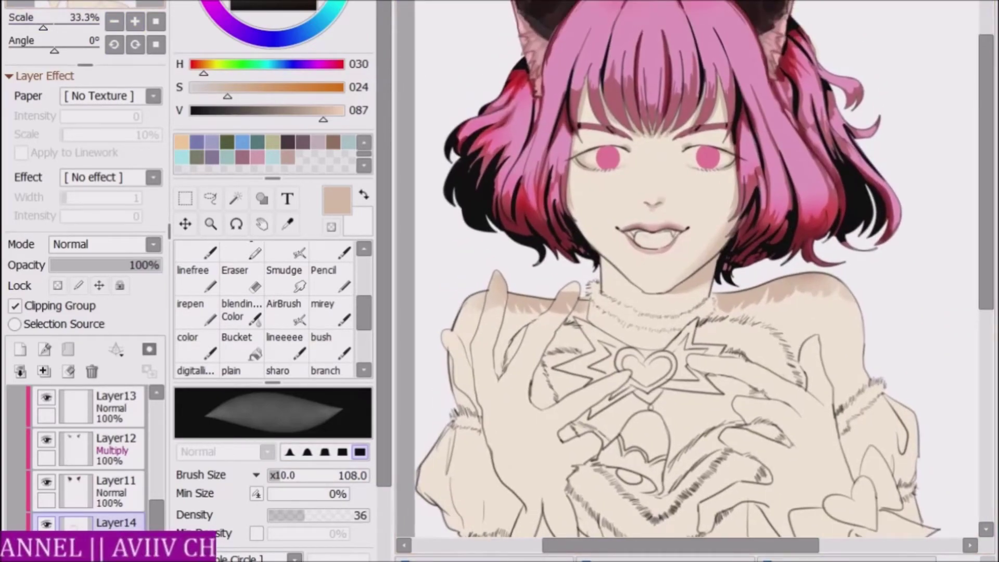
{"action": "scroll", "coordinate": [676, 275], "scroll_direction": "up", "scroll_amount": 1}
{"action": "left_click", "coordinate": [134, 21]}
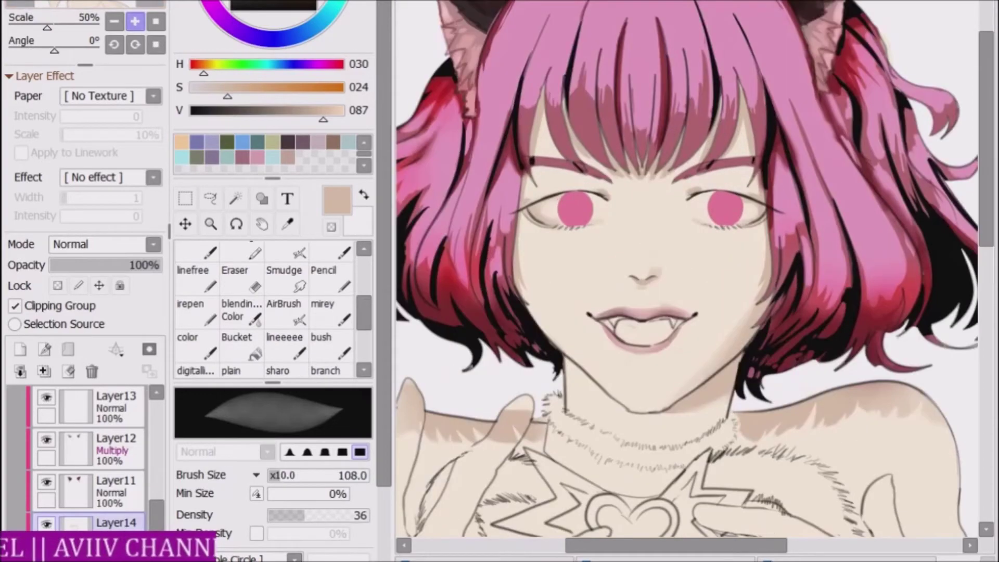
Outline tan shadows below the sleeves on both forearms with the color brush at 152 and fill them with the Bucket.
{"action": "left_click", "coordinate": [197, 343]}
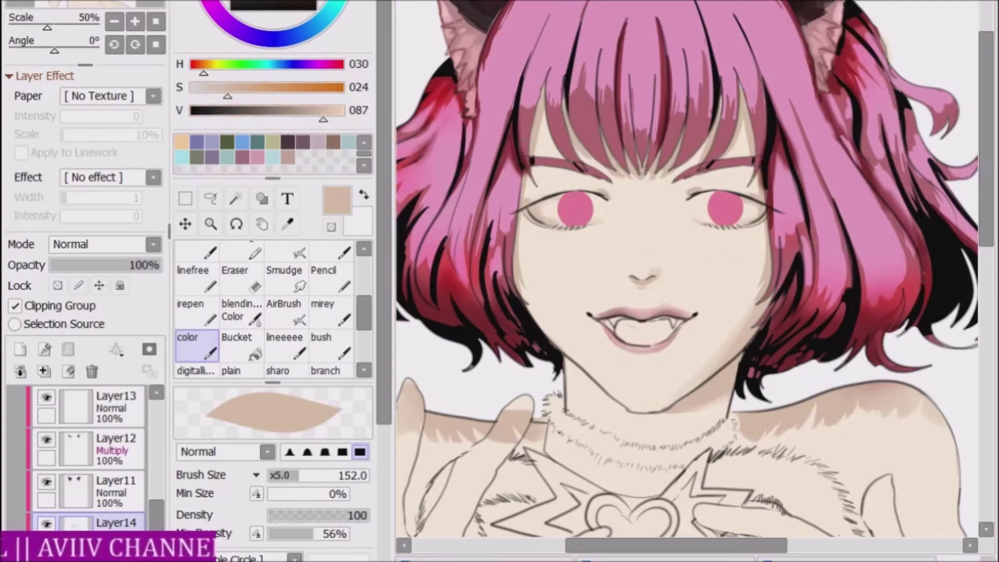
{"action": "key", "text": "ctrl+minus"}
{"action": "scroll", "coordinate": [691, 276], "scroll_direction": "down", "scroll_amount": 5}
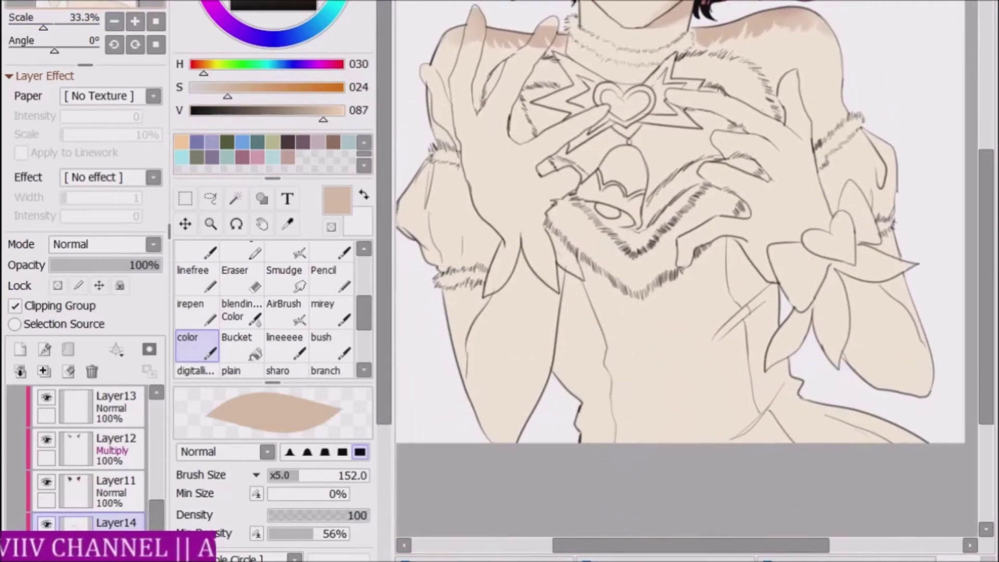
{"action": "left_click_drag", "start_coordinate": [466, 286], "coordinate": [492, 300]}
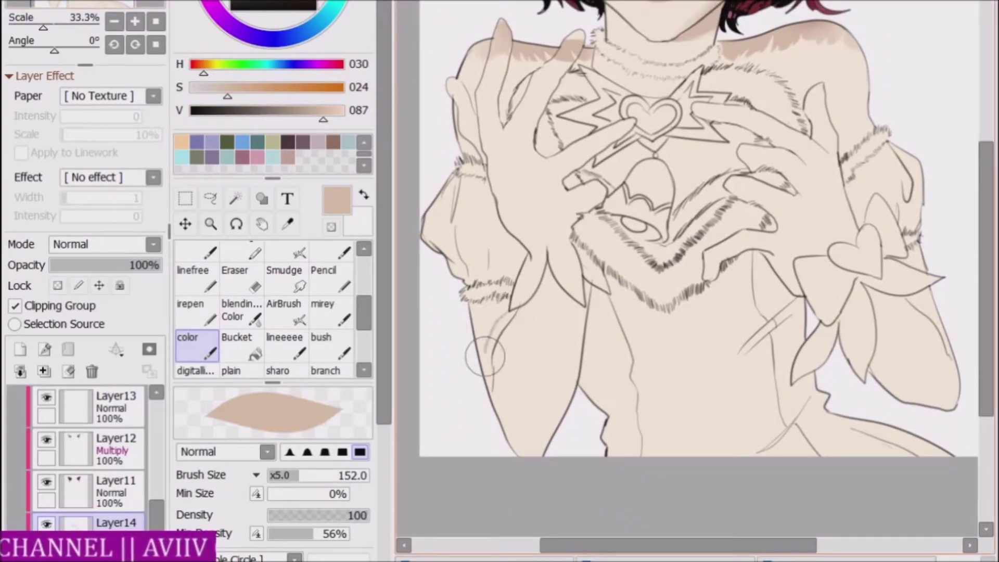
{"action": "left_click", "coordinate": [237, 343]}
{"action": "left_click", "coordinate": [496, 343]}
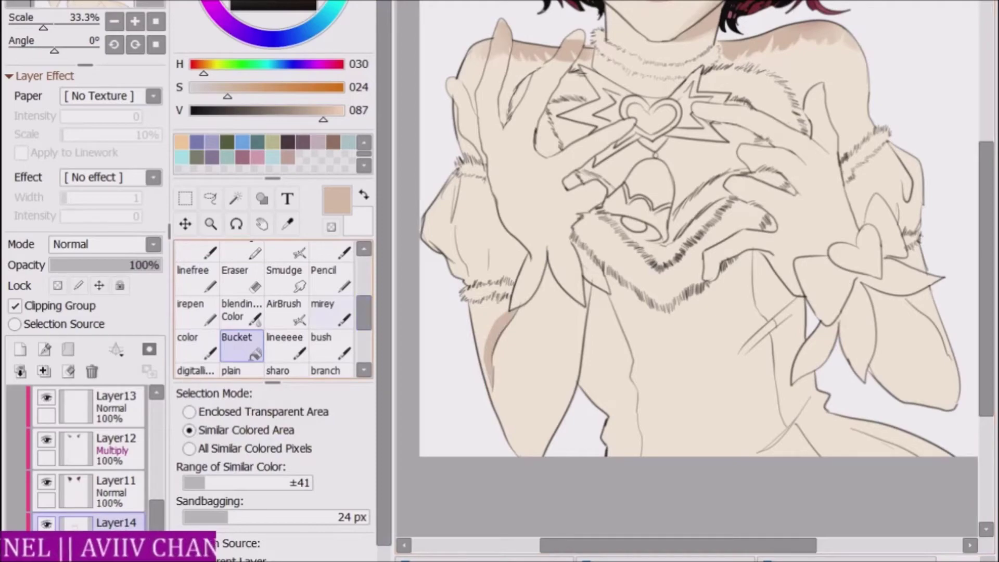
{"action": "left_click", "coordinate": [196, 343]}
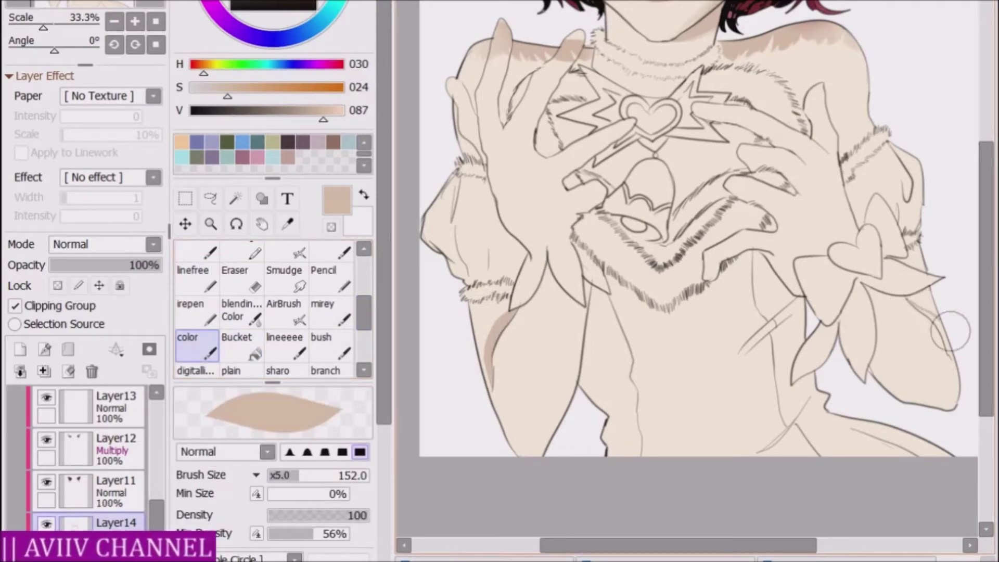
{"action": "left_click", "coordinate": [236, 343]}
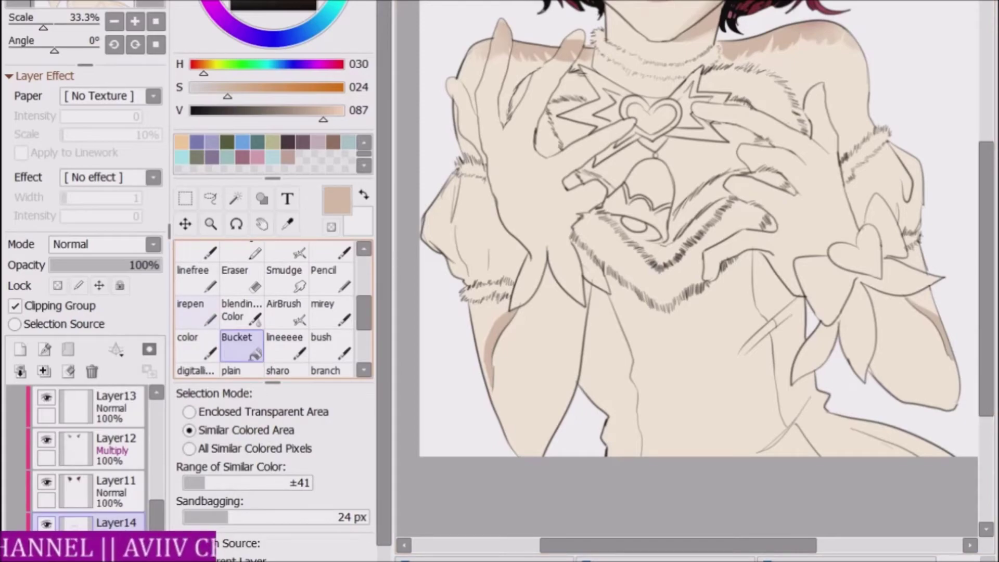
Soften the forearm shadows with the eraser at size 160, density 14, and the AirBrush at 124 in transparent color.
{"action": "key", "text": "e"}
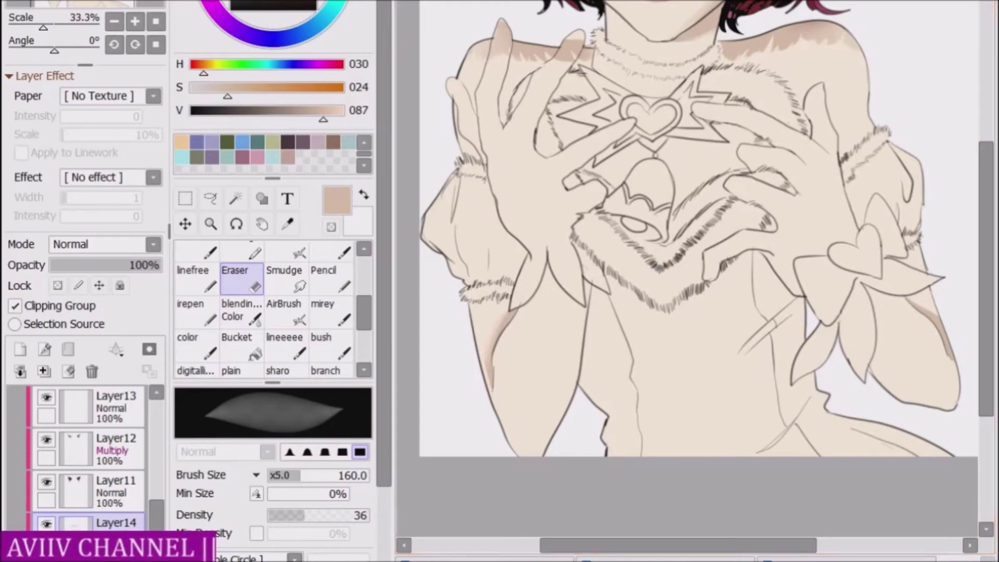
{"action": "left_click", "coordinate": [282, 515]}
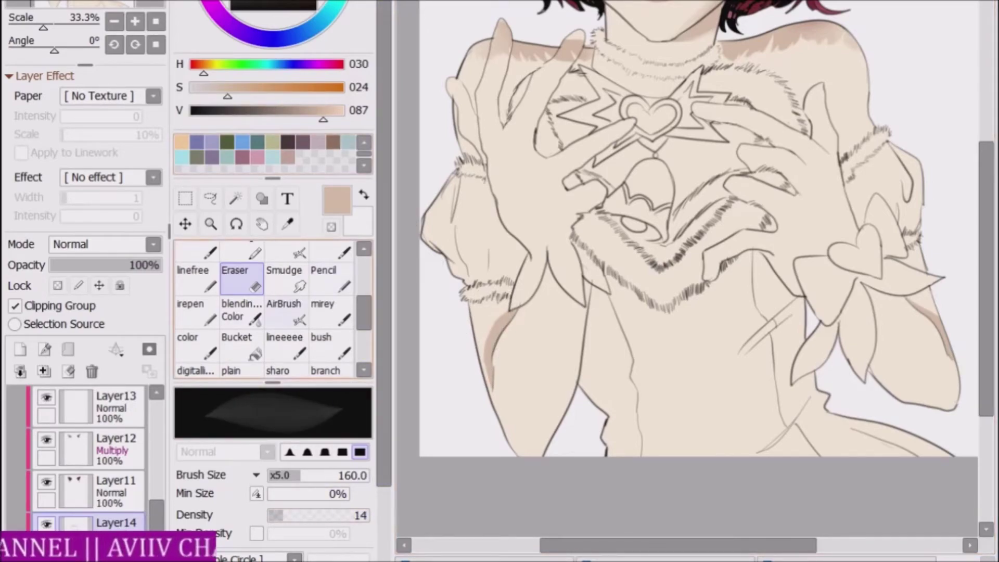
{"action": "left_click", "coordinate": [284, 312]}
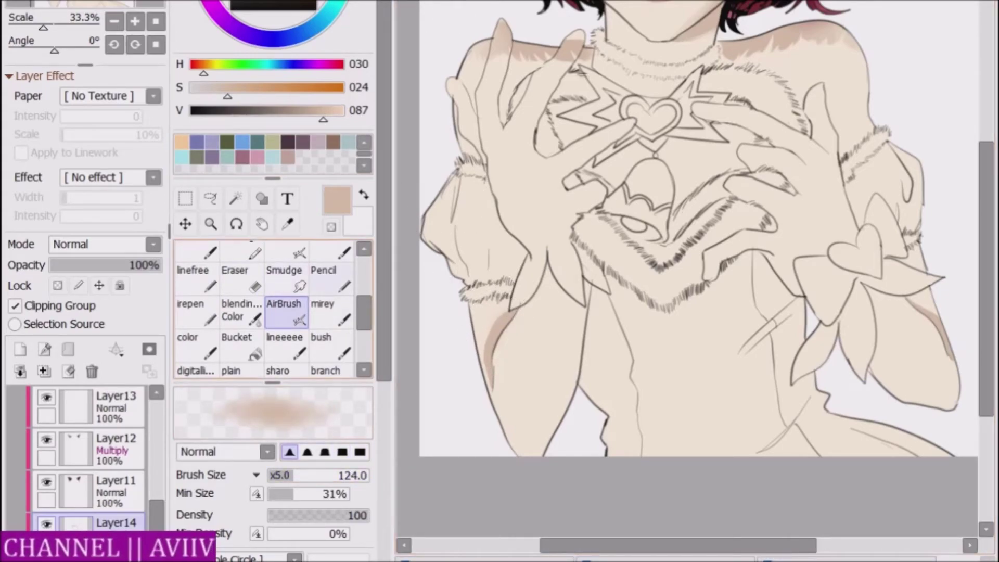
{"action": "key", "text": "alt"}
{"action": "key", "text": "a"}
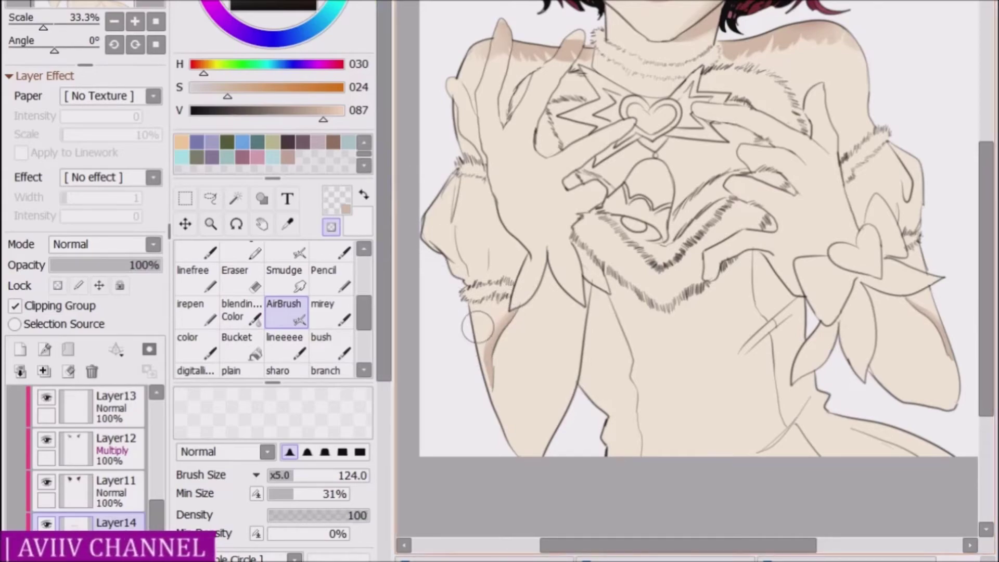
Outline tan shadows beneath the pointed glove cuffs on both forearms with the color brush at 152 and fill them with the Bucket.
{"action": "left_click", "coordinate": [197, 343]}
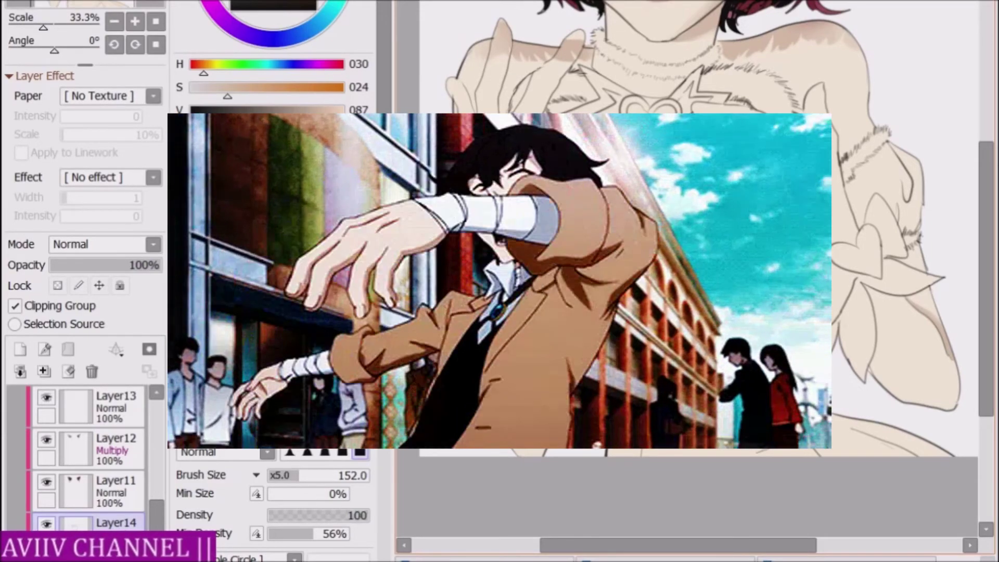
{"action": "key", "text": "g"}
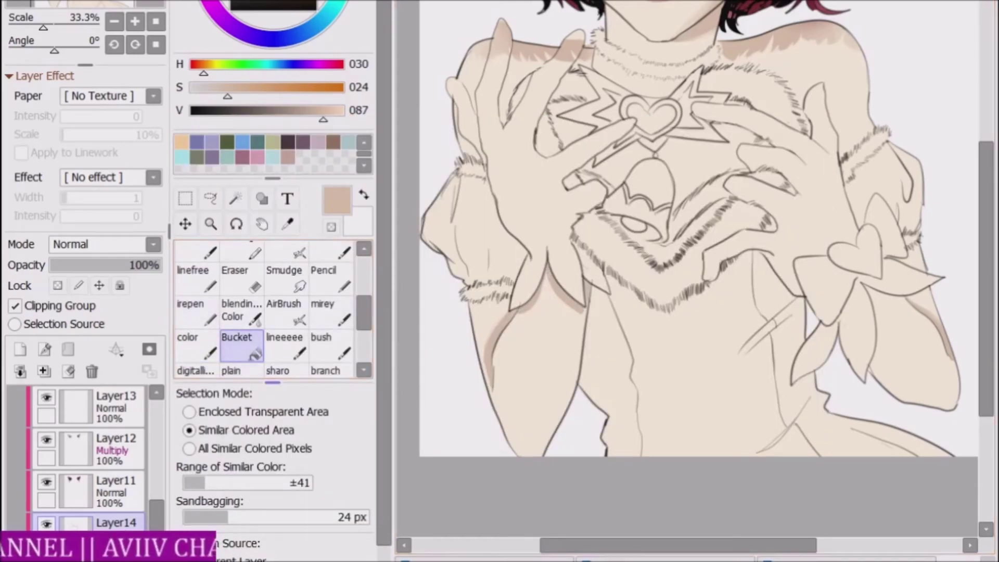
{"action": "key", "text": "b"}
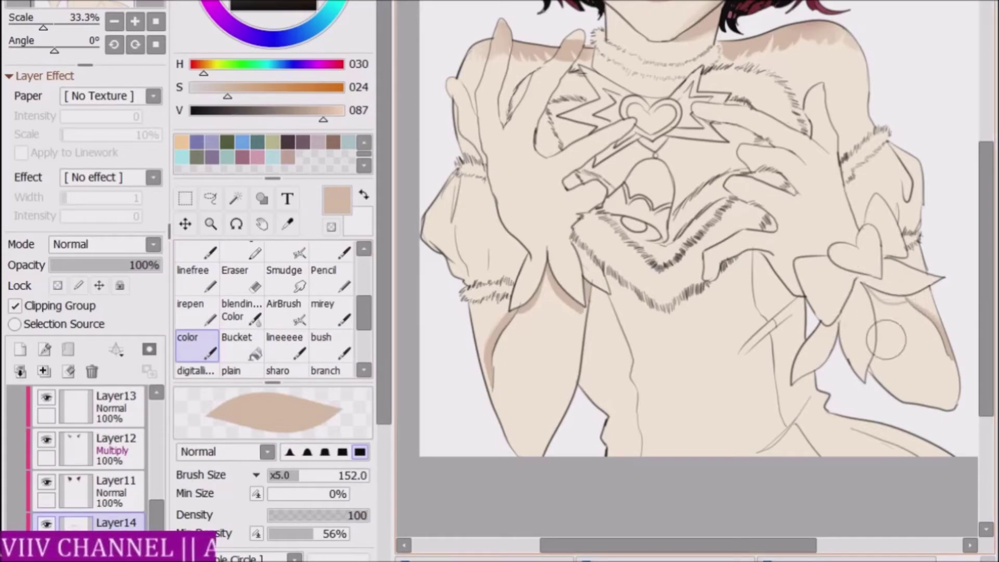
{"action": "left_click", "coordinate": [242, 343]}
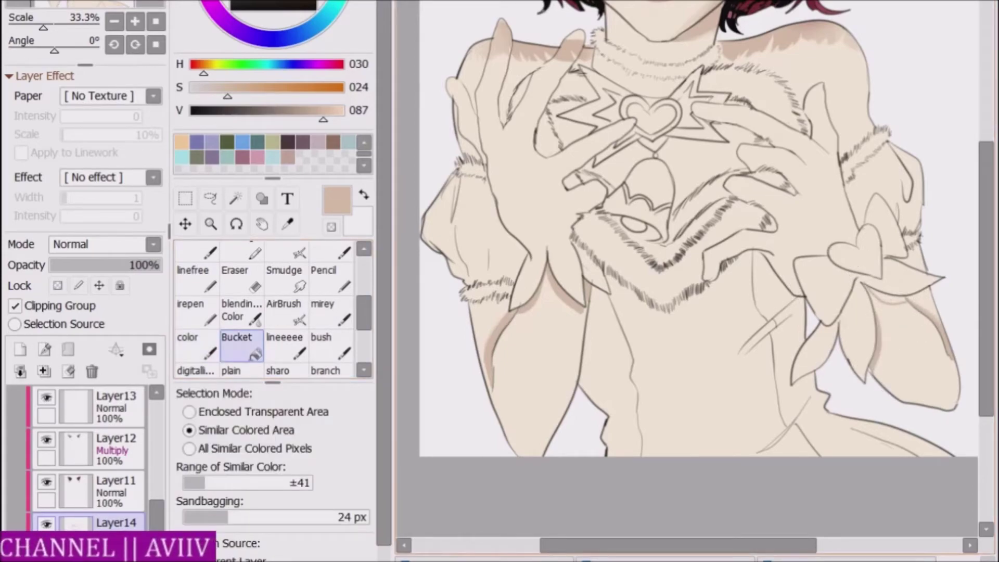
Deepen the shadows under the glove cuffs with the AirBrush at 68 and clean the overspill with the eraser at 160, density 100.
{"action": "left_click", "coordinate": [285, 311]}
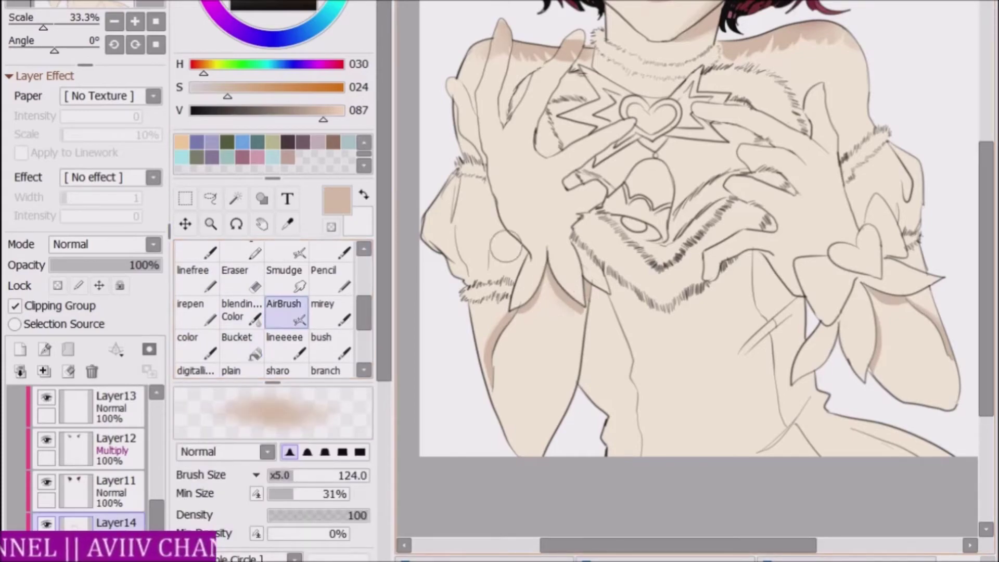
{"action": "key", "text": "bracketleft"}
{"action": "key", "text": "bracketleft"}
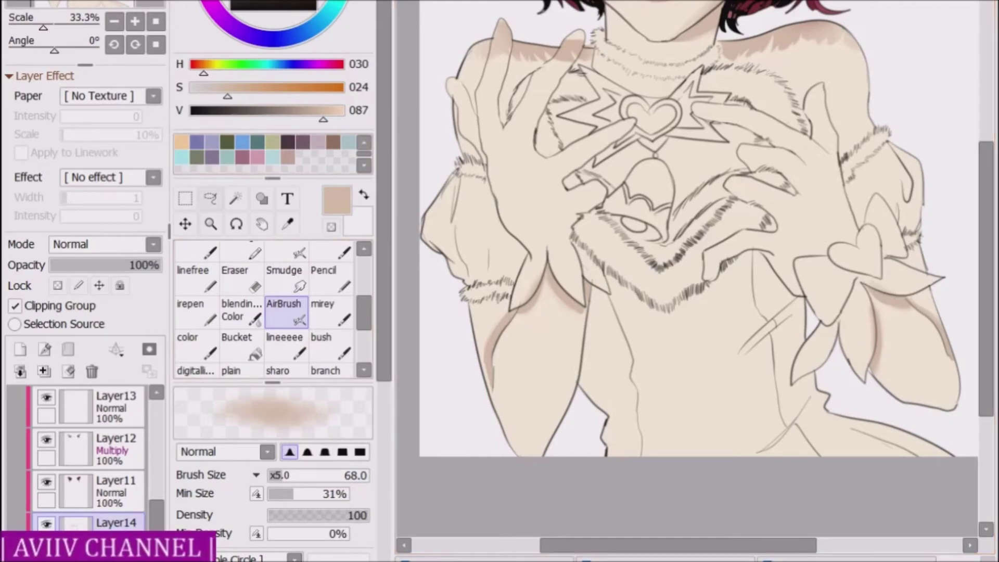
{"action": "scroll", "coordinate": [687, 260], "scroll_direction": "up", "scroll_amount": 3}
{"action": "key", "text": "e"}
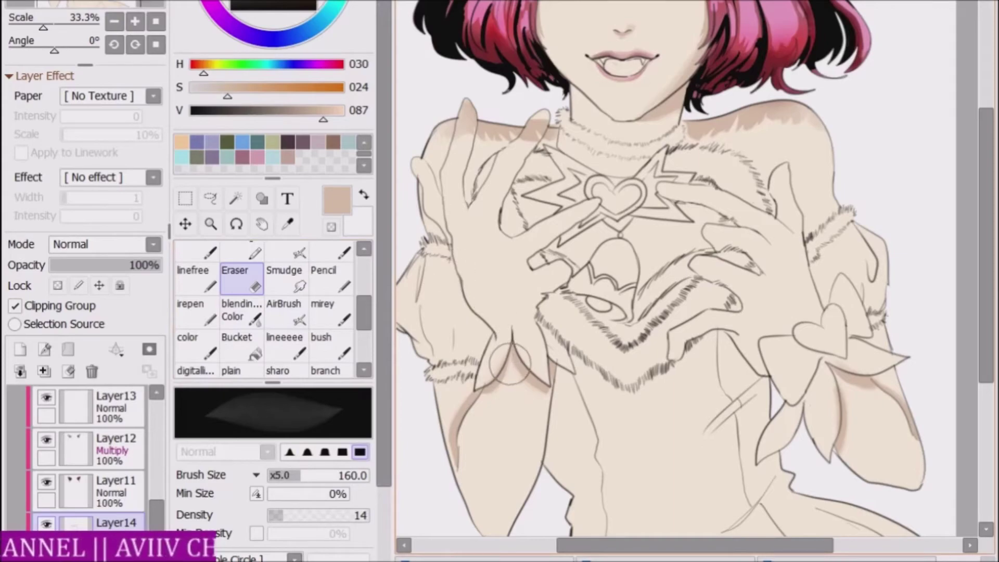
{"action": "left_click_drag", "start_coordinate": [276, 515], "coordinate": [367, 515]}
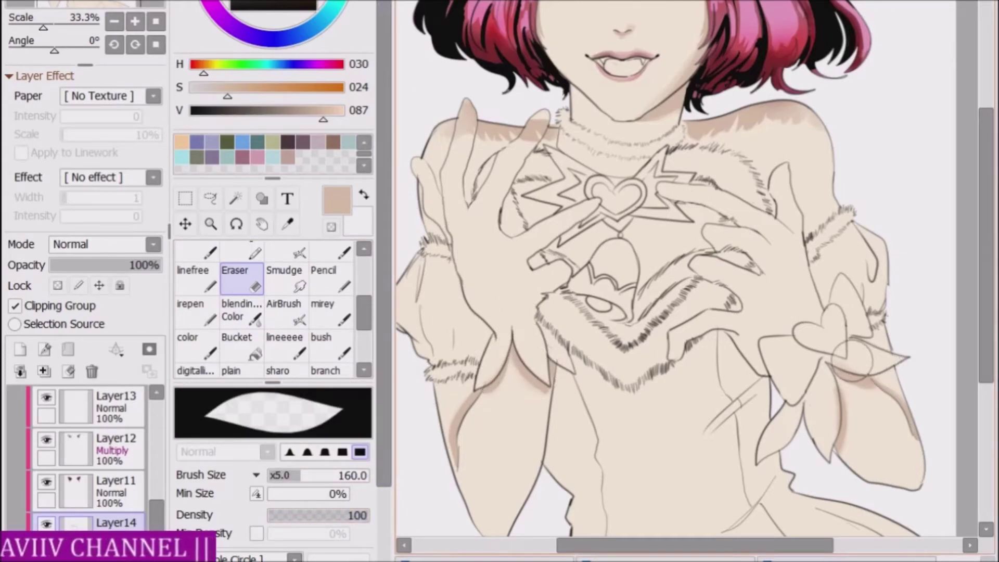
Soften the forearm shadow beneath the fur-trimmed sleeve with the eraser at density 29, using sizes 248 and 160.
{"action": "left_click", "coordinate": [114, 22]}
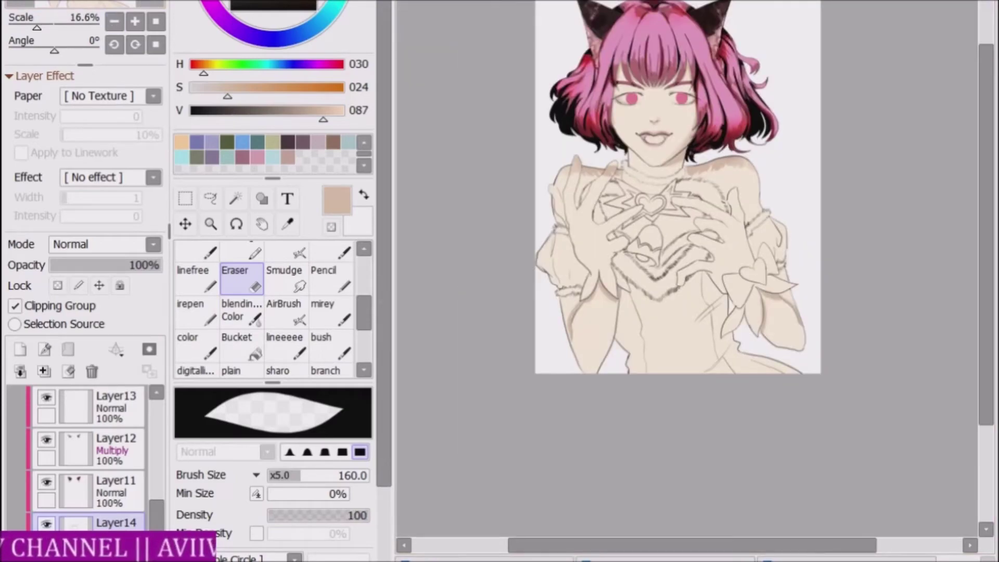
{"action": "left_click", "coordinate": [135, 21]}
{"action": "left_click", "coordinate": [135, 21]}
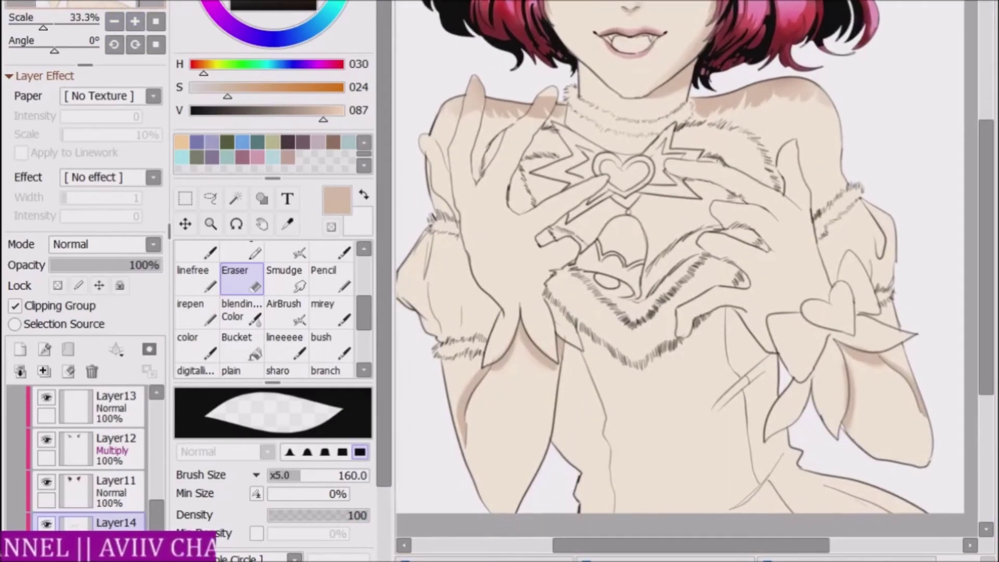
{"action": "scroll", "coordinate": [425, 378], "scroll_direction": "down", "scroll_amount": 1}
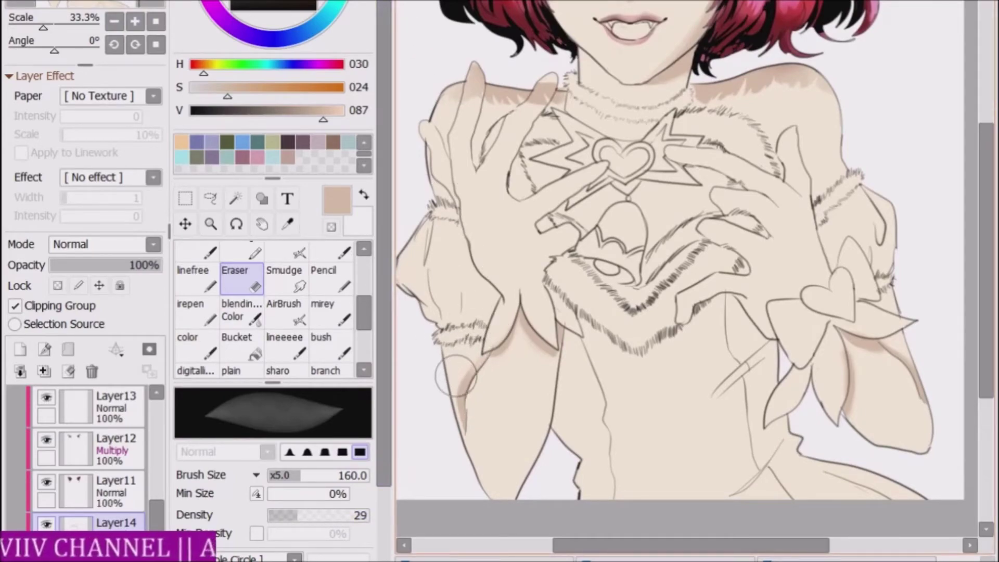
{"action": "left_click_drag", "start_coordinate": [456, 375], "coordinate": [467, 366]}
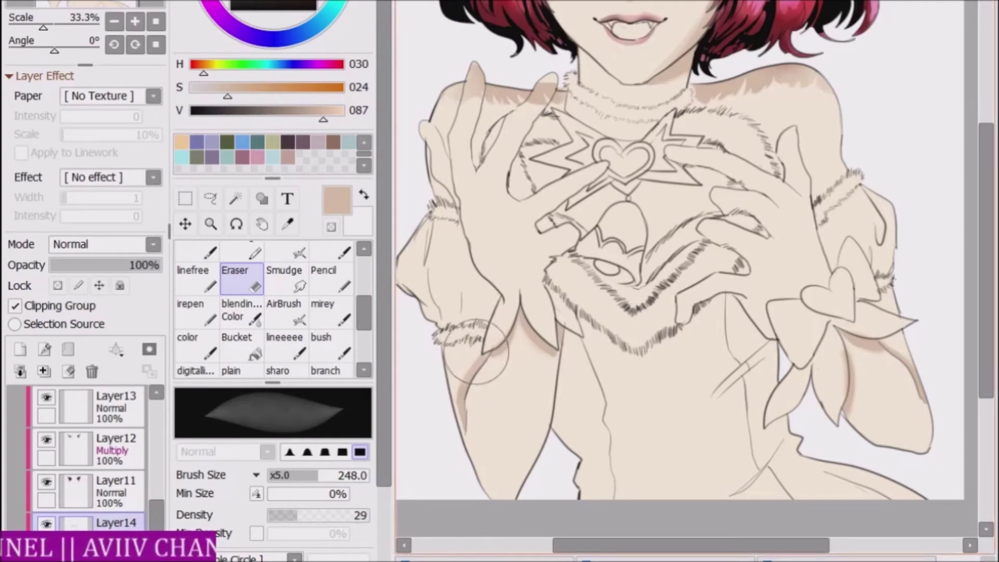
{"action": "key", "text": "bracketleft"}
{"action": "key", "text": "bracketleft"}
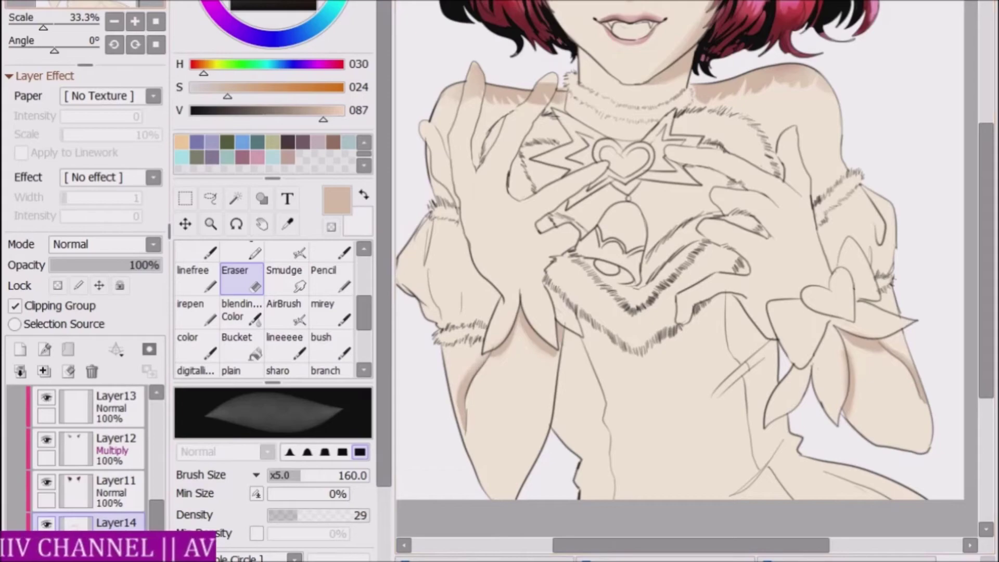
Lock the shadow layer's transparency and tint the shoulder shadows salmon with the AirBrush at size 192 (H 018, S 041, V 091).
{"action": "scroll", "coordinate": [677, 271], "scroll_direction": "up", "scroll_amount": 3}
{"action": "left_click", "coordinate": [57, 285]}
{"action": "left_click", "coordinate": [283, 312]}
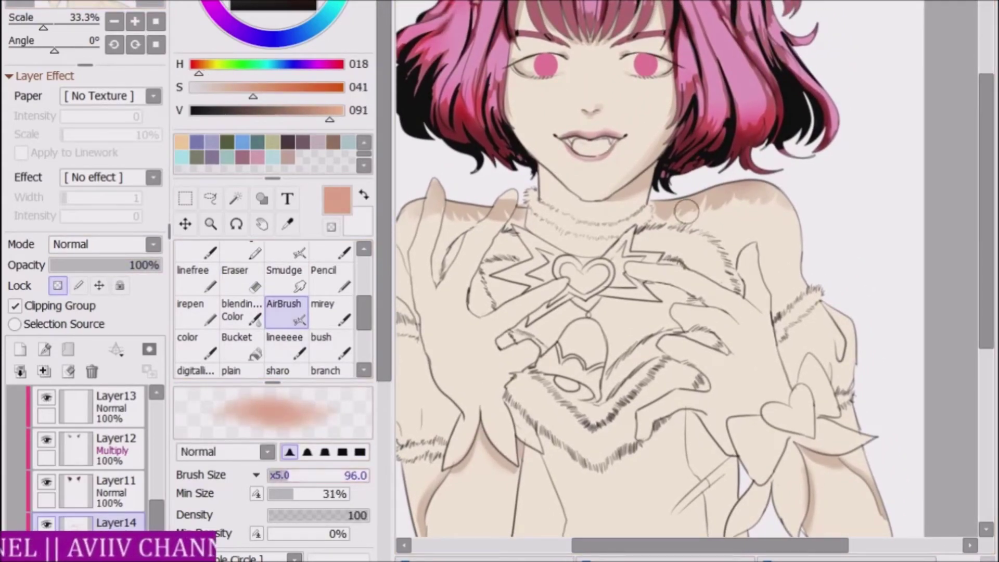
{"action": "key", "text": "bracketright"}
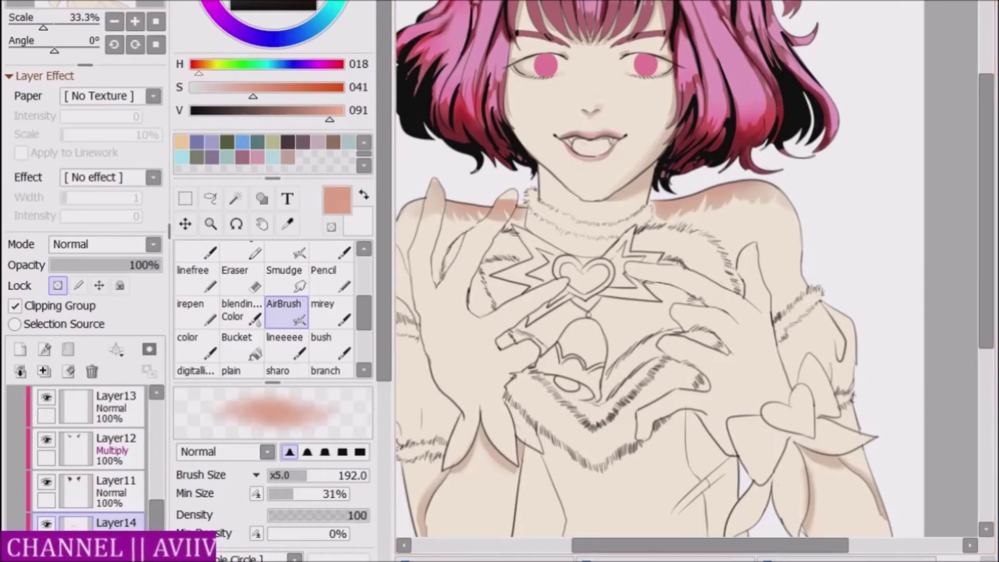
{"action": "left_click_drag", "start_coordinate": [500, 202], "coordinate": [550, 239]}
{"action": "scroll", "coordinate": [520, 236], "scroll_direction": "down", "scroll_amount": 1}
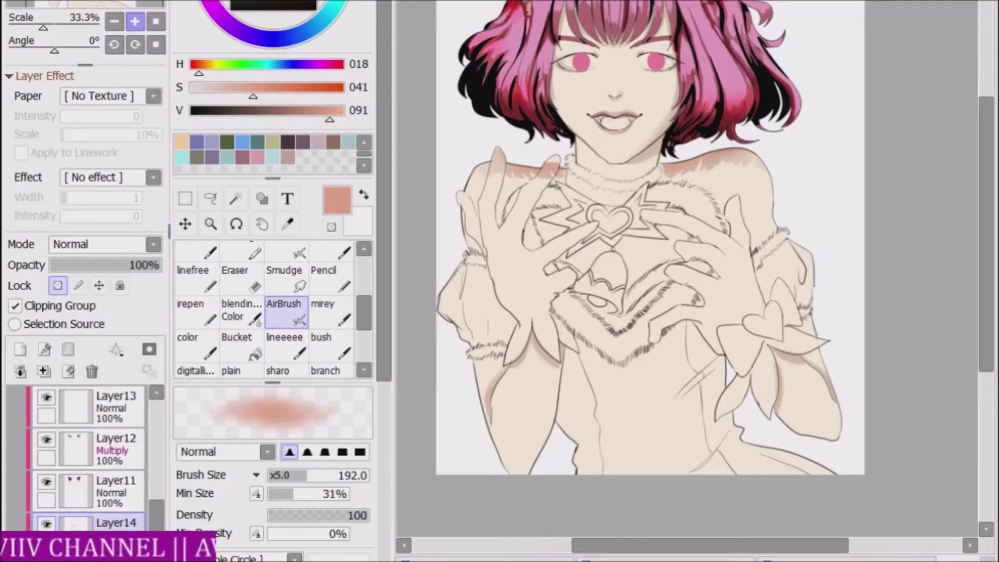
{"action": "left_click", "coordinate": [134, 21]}
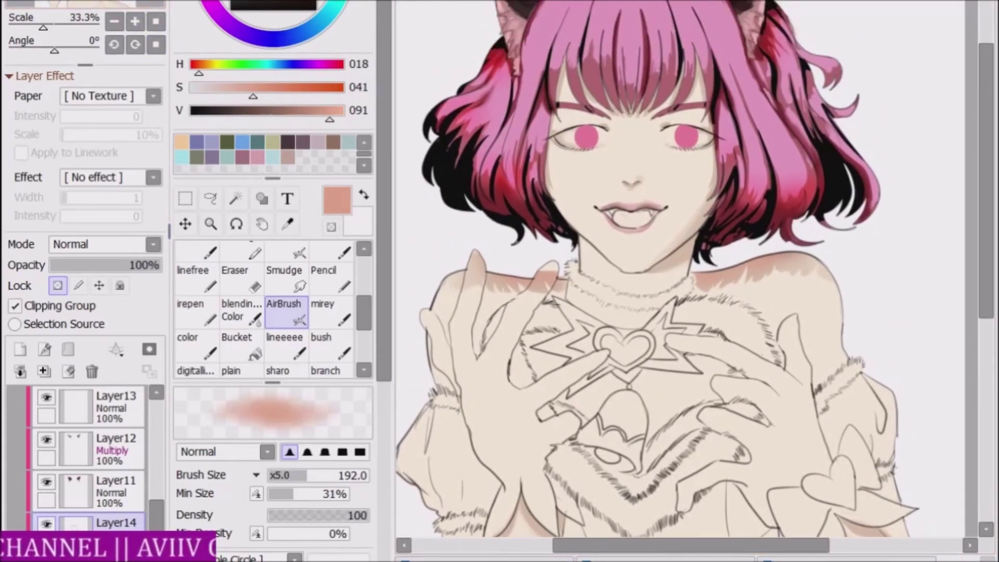
{"action": "left_click", "coordinate": [134, 22]}
{"action": "left_click", "coordinate": [113, 21]}
Unlock the layer's transparency and lay a muted brown base (H 018, S 031, V 069) inside the mouth with the Marker at 41.
{"action": "left_click", "coordinate": [242, 270]}
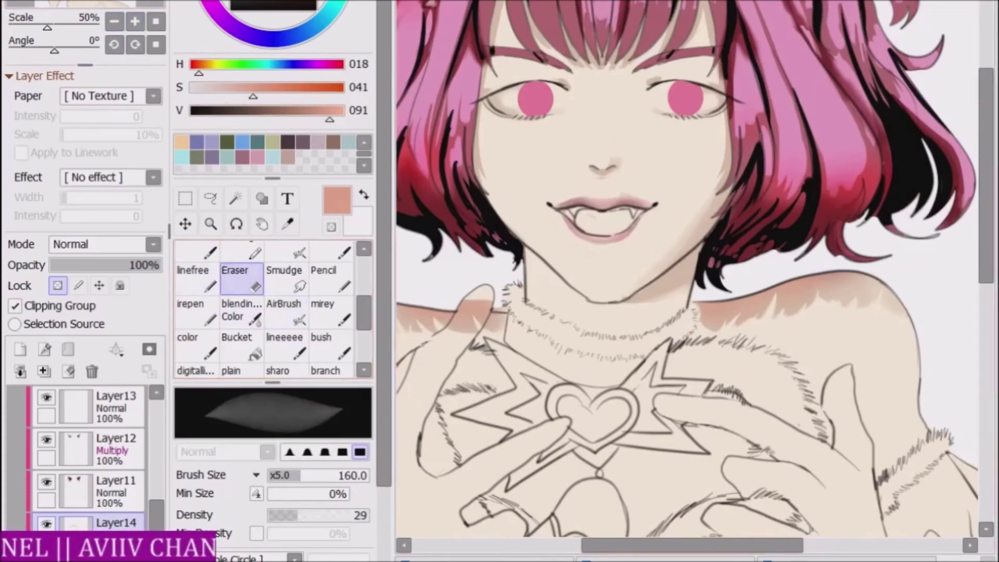
{"action": "left_click", "coordinate": [57, 285]}
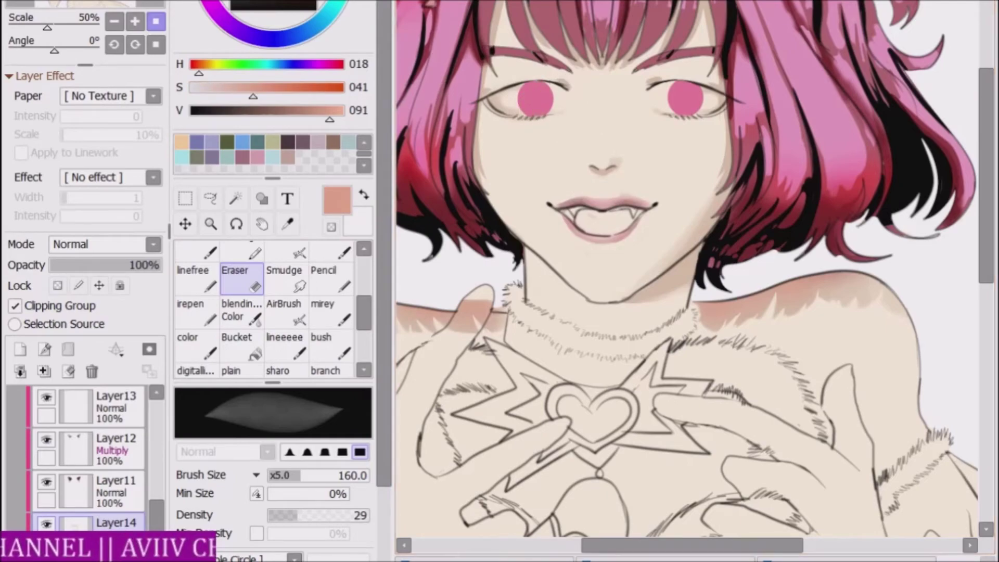
{"action": "left_click", "coordinate": [135, 22]}
{"action": "left_click", "coordinate": [114, 21]}
{"action": "left_click", "coordinate": [114, 22]}
{"action": "left_click_drag", "start_coordinate": [44, 26], "coordinate": [48, 26]}
{"action": "scroll", "coordinate": [270, 309], "scroll_direction": "down", "scroll_amount": 3}
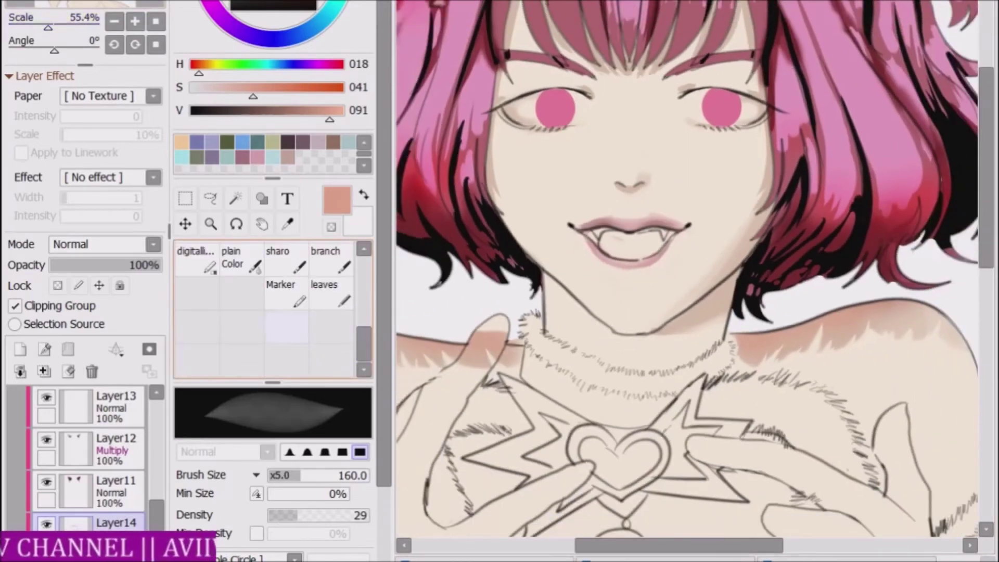
{"action": "left_click", "coordinate": [287, 294]}
{"action": "left_click", "coordinate": [333, 142]}
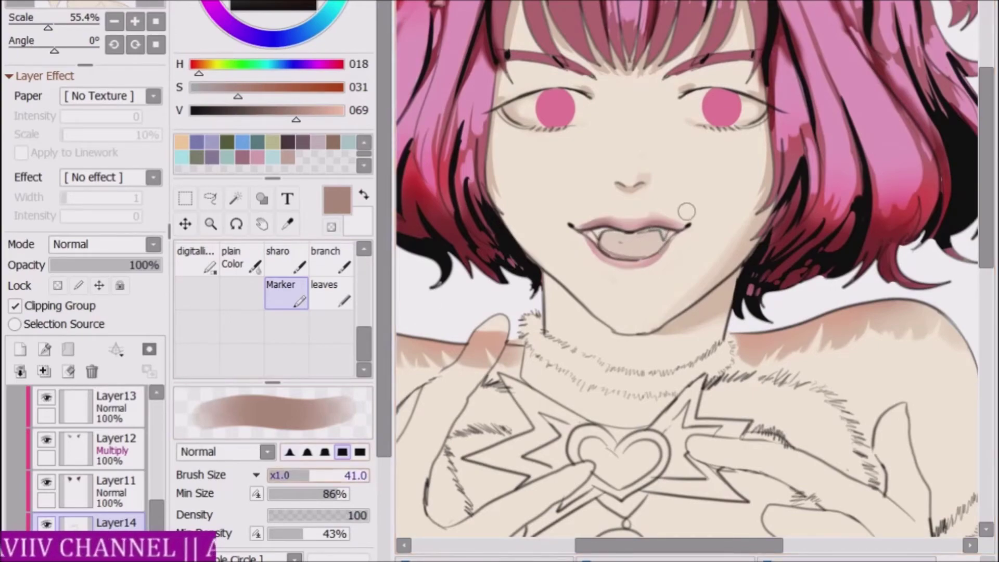
Deepen the brown fill of the mouth interior between the lips and fangs with the Marker at size 14.
{"action": "key", "text": "bracketleft"}
{"action": "key", "text": "bracketleft"}
{"action": "key", "text": "bracketleft"}
{"action": "key", "text": "bracketleft"}
{"action": "key", "text": "bracketleft"}
{"action": "key", "text": "bracketleft"}
{"action": "key", "text": "bracketleft"}
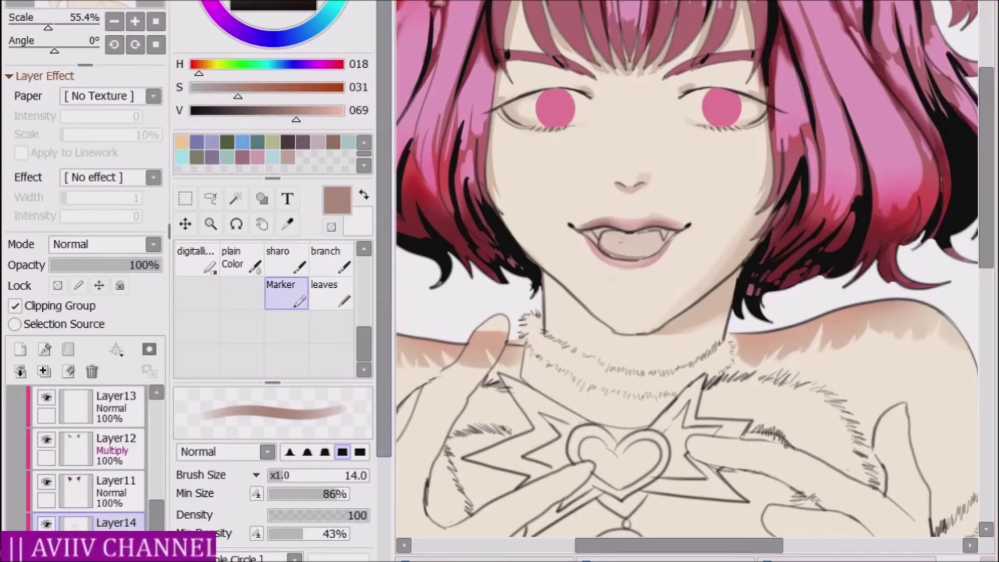
{"action": "left_click", "coordinate": [47, 523]}
{"action": "left_click", "coordinate": [46, 523]}
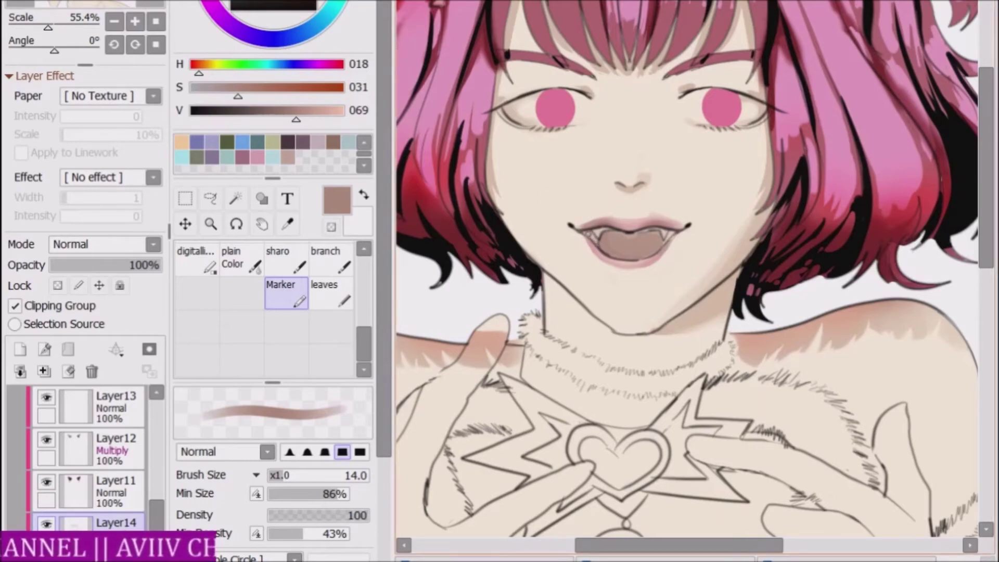
Shade the back of the mouth and the tongue's centre in reddish brown (H 007, S 040, V 056) with the Marker and color brush.
{"action": "left_click", "coordinate": [589, 237], "text": "alt"}
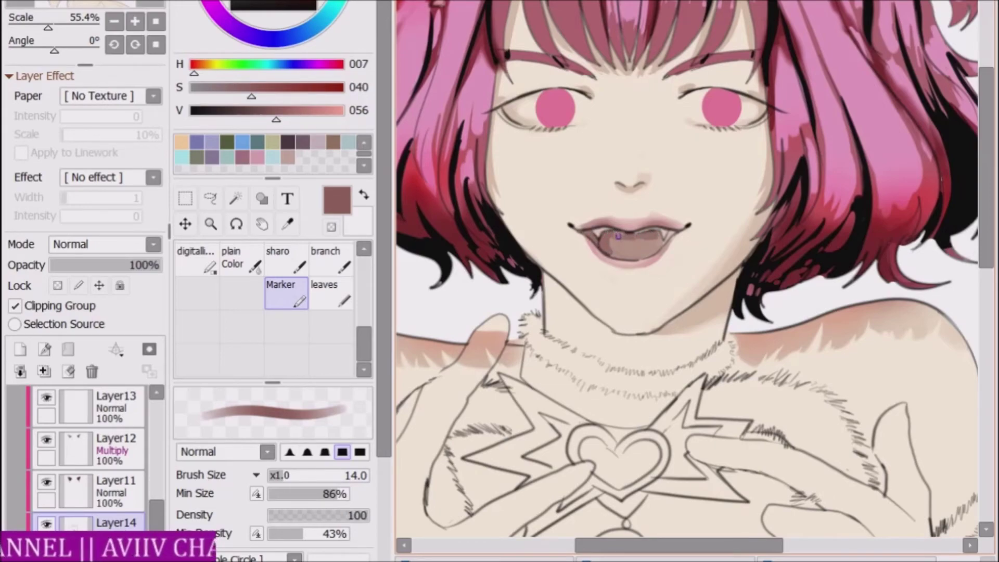
{"action": "scroll", "coordinate": [273, 309], "scroll_direction": "up", "scroll_amount": 3}
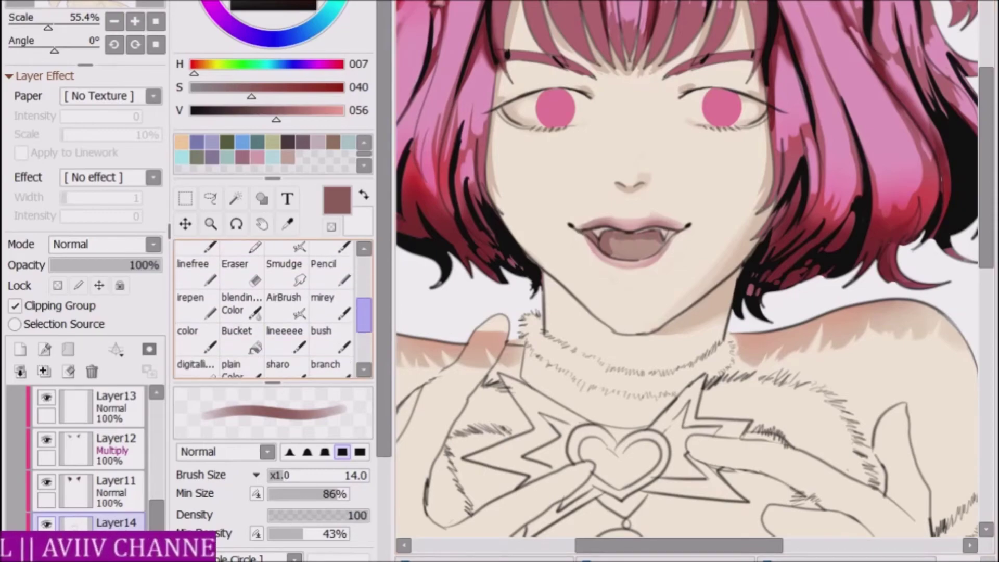
{"action": "left_click", "coordinate": [196, 322]}
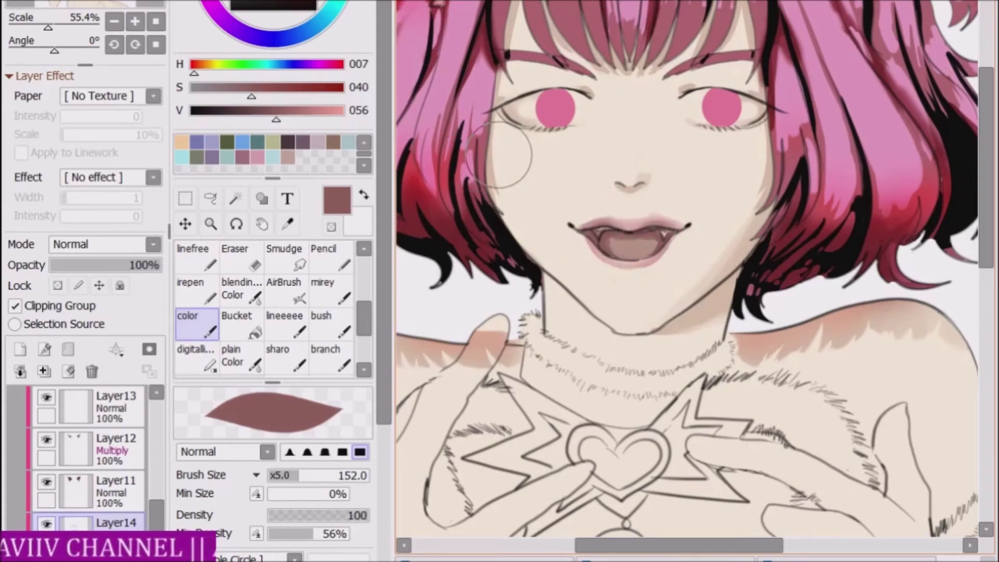
{"action": "left_click", "coordinate": [115, 21]}
{"action": "scroll", "coordinate": [686, 270], "scroll_direction": "down", "scroll_amount": 5}
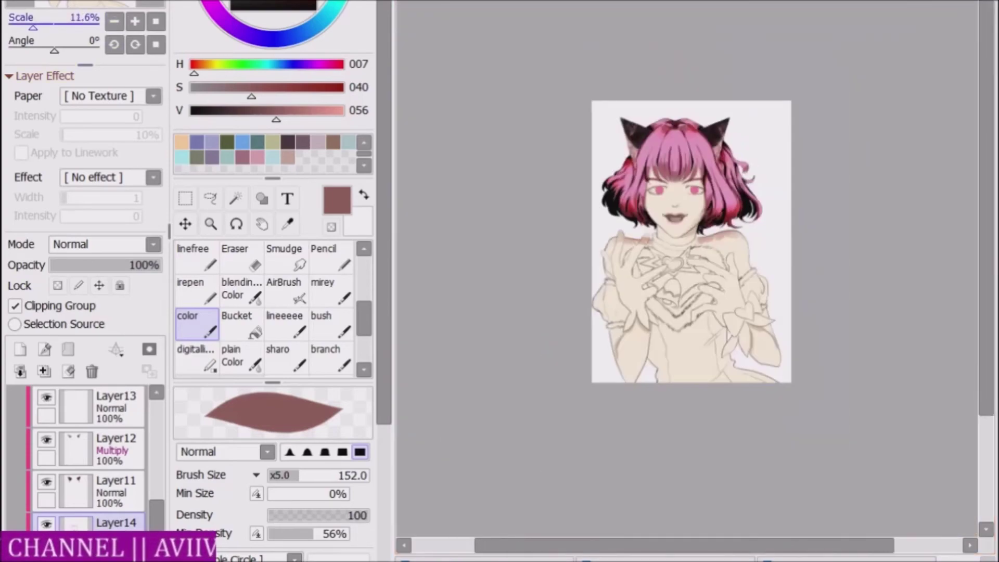
{"action": "scroll", "coordinate": [687, 270], "scroll_direction": "up", "scroll_amount": 6}
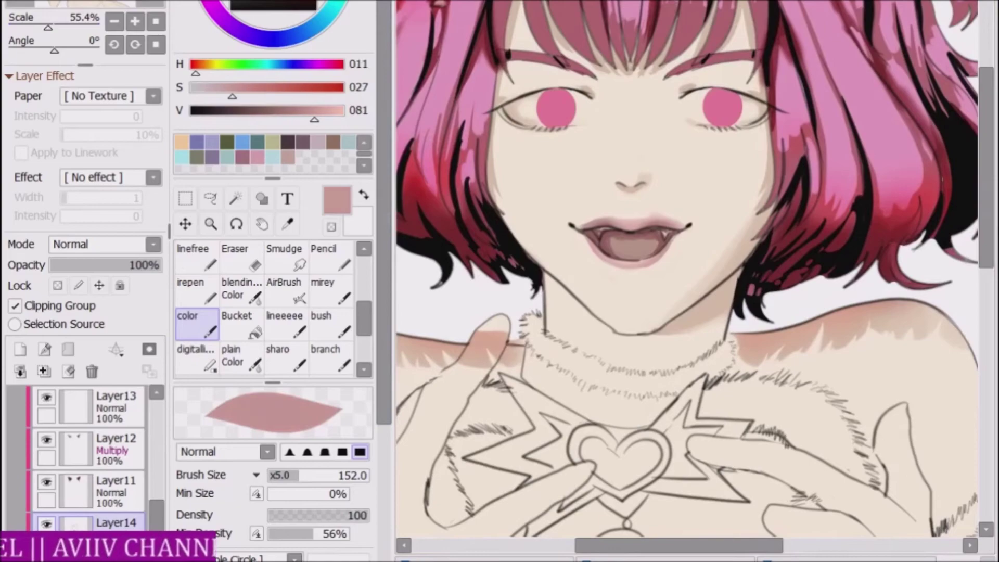
{"action": "left_click", "coordinate": [649, 252], "text": "alt"}
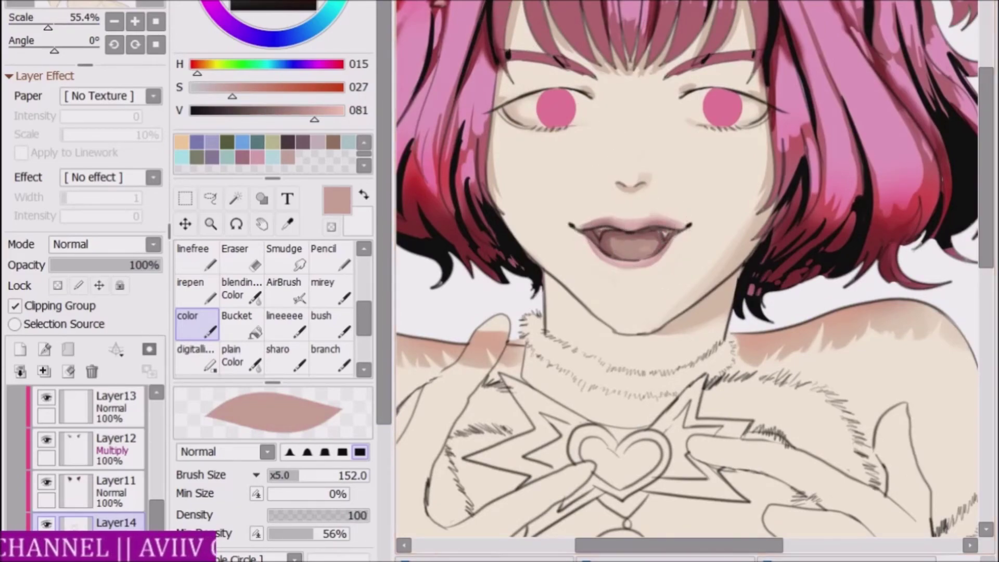
{"action": "key", "text": "alt"}
{"action": "left_click", "coordinate": [624, 244]}
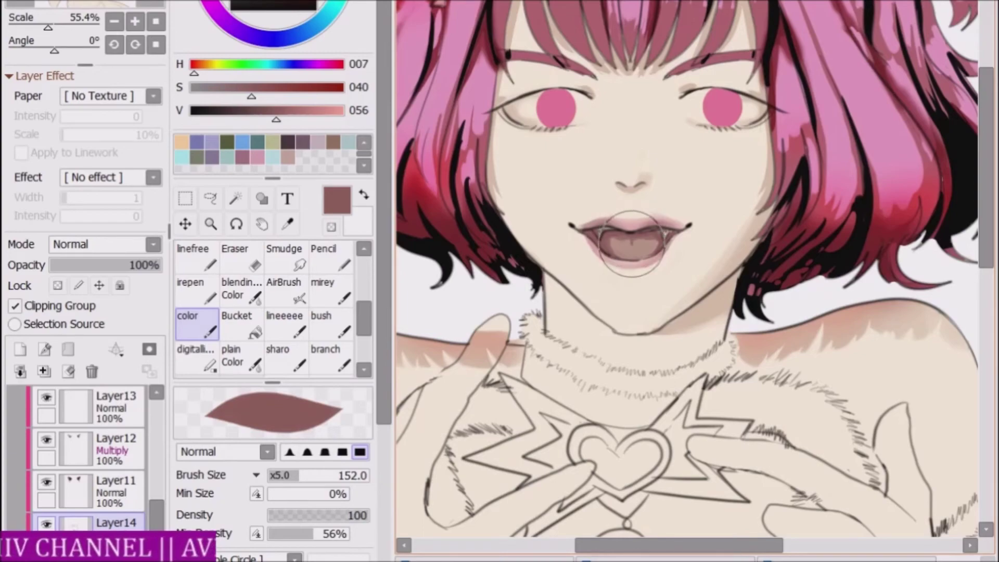
Warm the tongue with the AirBrush at 44 and lighten it in peach (H 023, S 034, V 092) with the Marker at 14.
{"action": "left_click", "coordinate": [283, 289]}
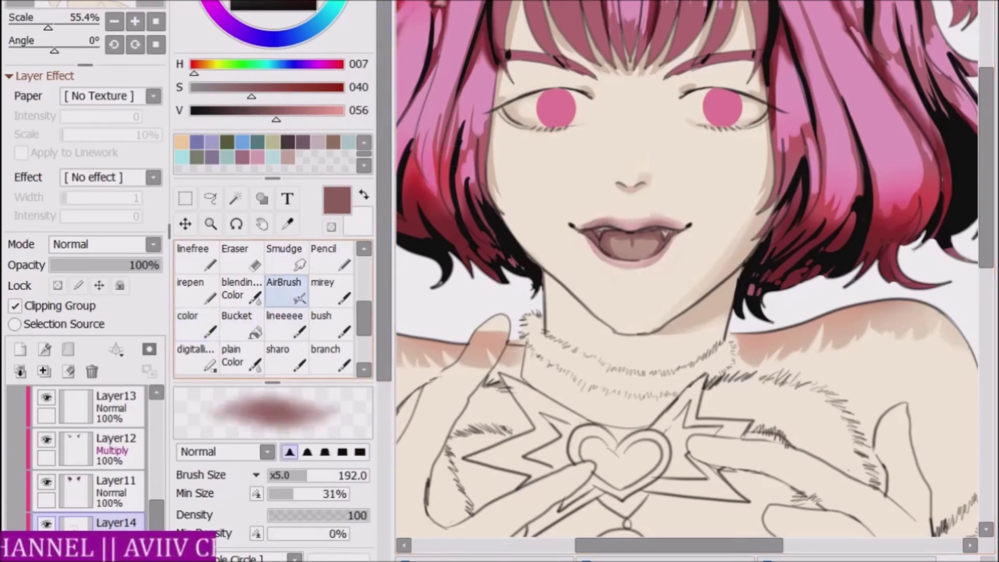
{"action": "left_click", "coordinate": [288, 156]}
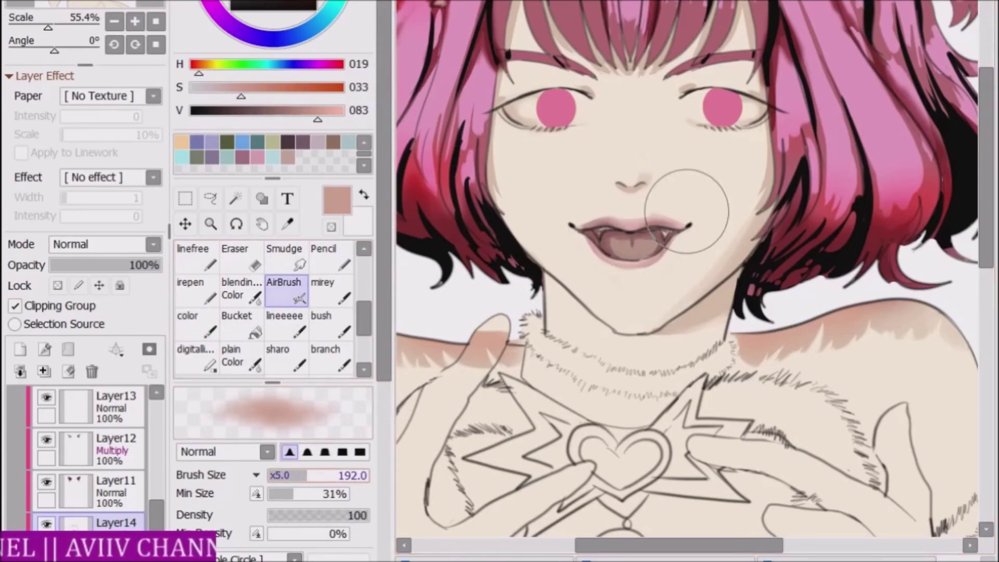
{"action": "left_click_drag", "start_coordinate": [691, 189], "coordinate": [668, 218]}
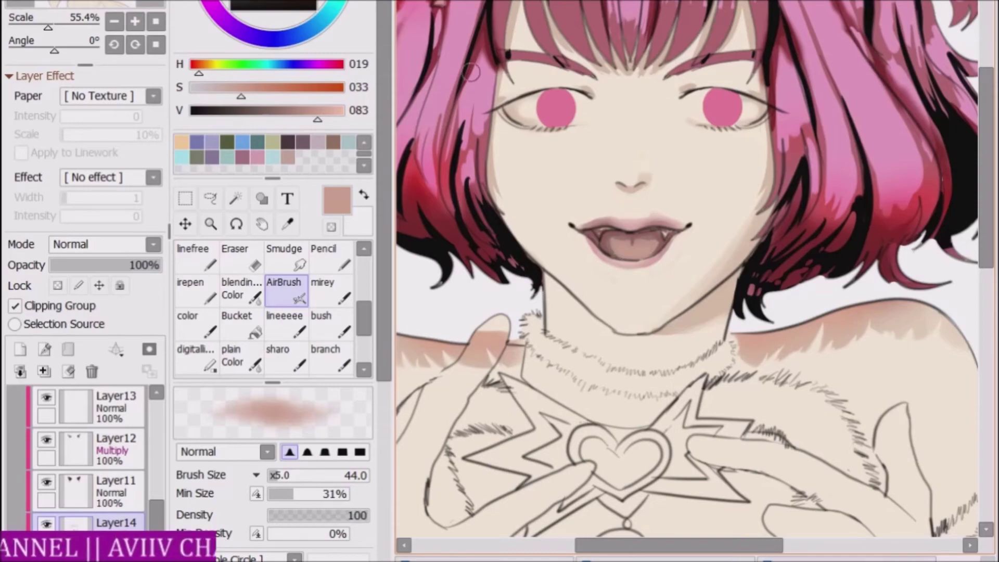
{"action": "scroll", "coordinate": [273, 306], "scroll_direction": "down", "scroll_amount": 2}
{"action": "left_click", "coordinate": [286, 333]}
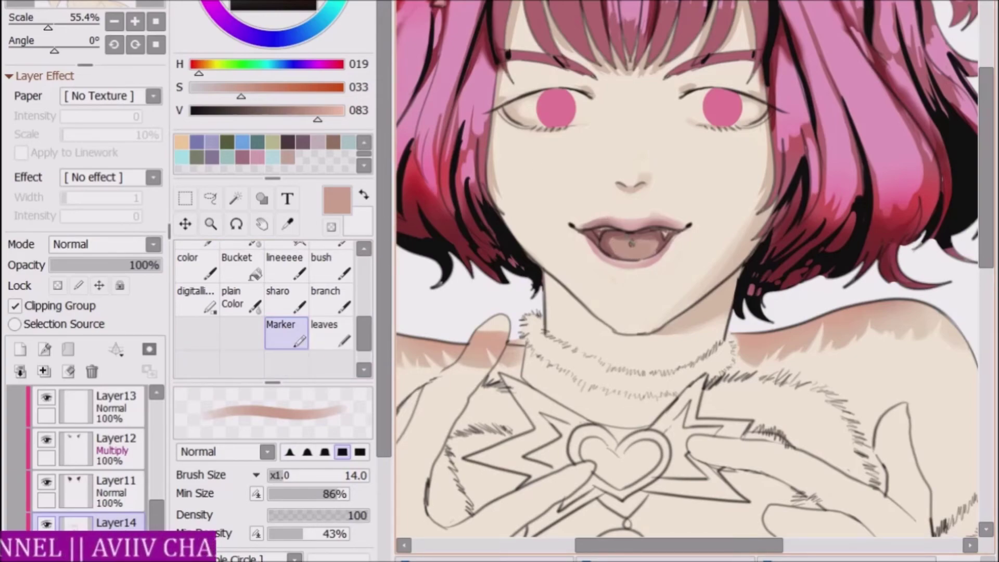
{"action": "left_click", "coordinate": [588, 179], "text": "alt"}
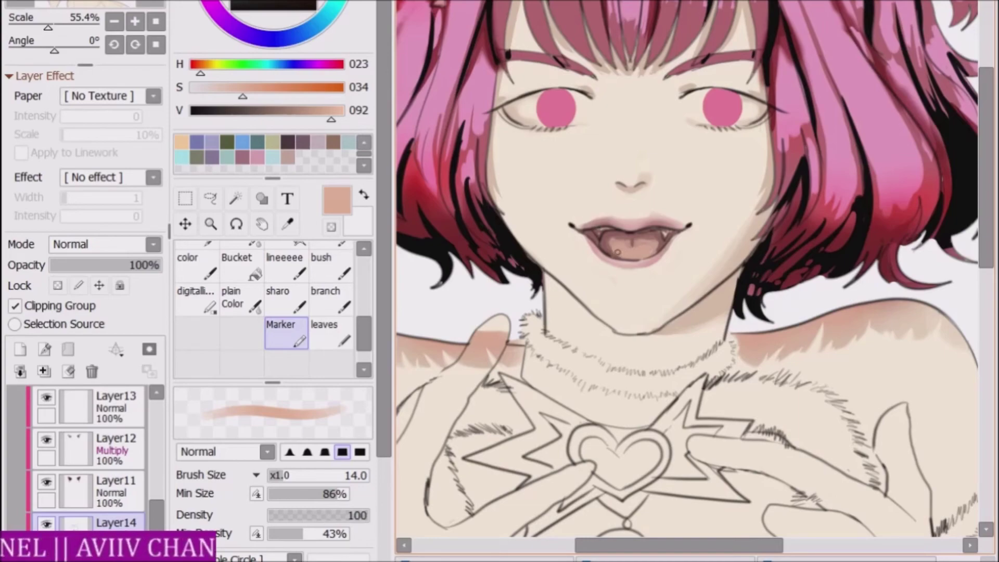
{"action": "left_click", "coordinate": [114, 21]}
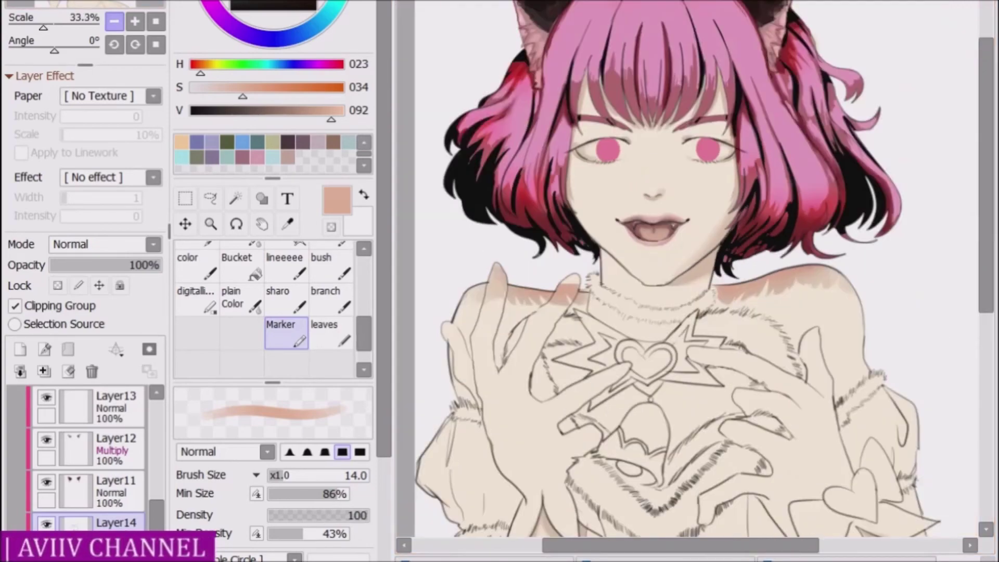
{"action": "left_click", "coordinate": [135, 21]}
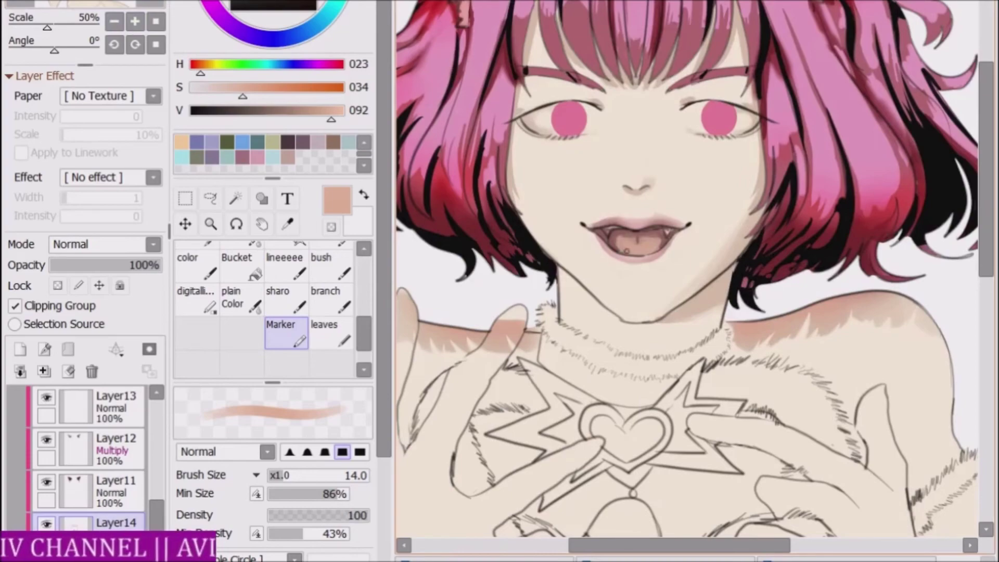
Paint the fangs pale grey-pink (H 023, S 006, V 089) with the Marker at size 3.
{"action": "left_click", "coordinate": [496, 107], "text": "alt"}
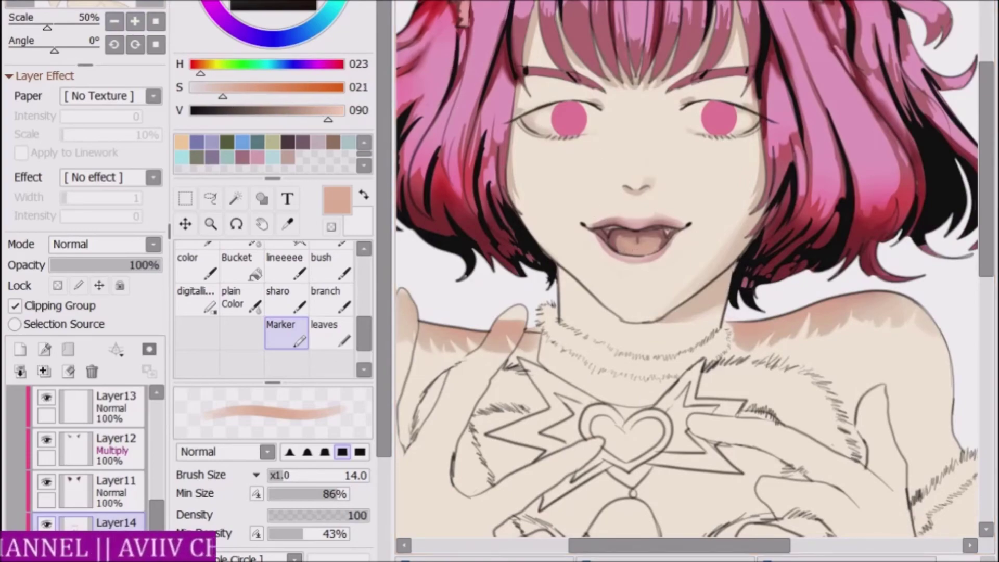
{"action": "key", "text": "bracketleft"}
{"action": "key", "text": "bracketleft"}
{"action": "key", "text": "bracketleft"}
{"action": "key", "text": "bracketleft"}
{"action": "key", "text": "bracketleft"}
{"action": "key", "text": "bracketleft"}
{"action": "key", "text": "bracketleft"}
{"action": "key", "text": "bracketleft"}
{"action": "key", "text": "bracketleft"}
{"action": "key", "text": "bracketleft"}
{"action": "key", "text": "bracketleft"}
{"action": "key", "text": "ctrl+plus"}
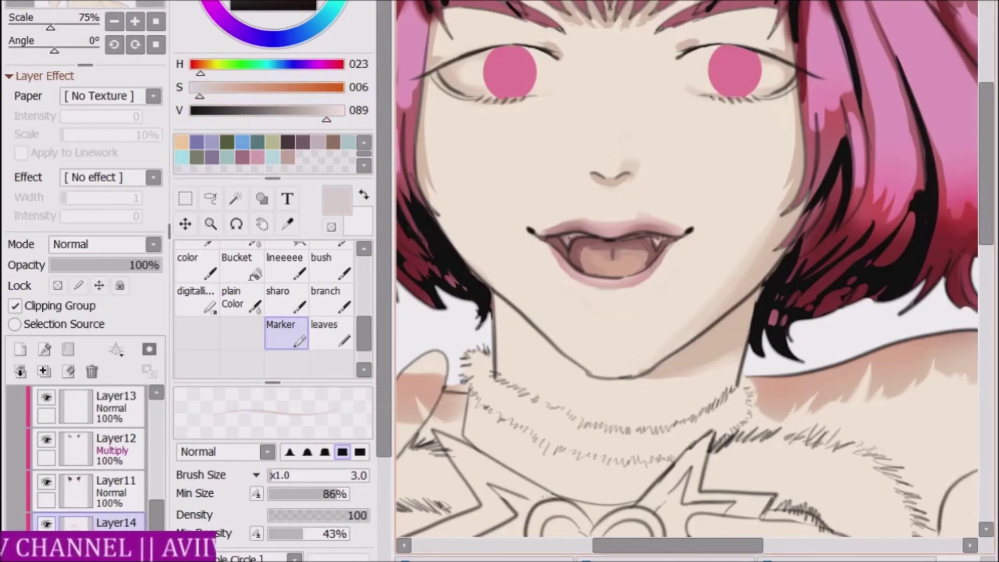
Refine the mouth shading around the fangs with the color brush at 152, using dark brown (H 006, S 052, V 036) and sampled mouth tones.
{"action": "key", "text": "b"}
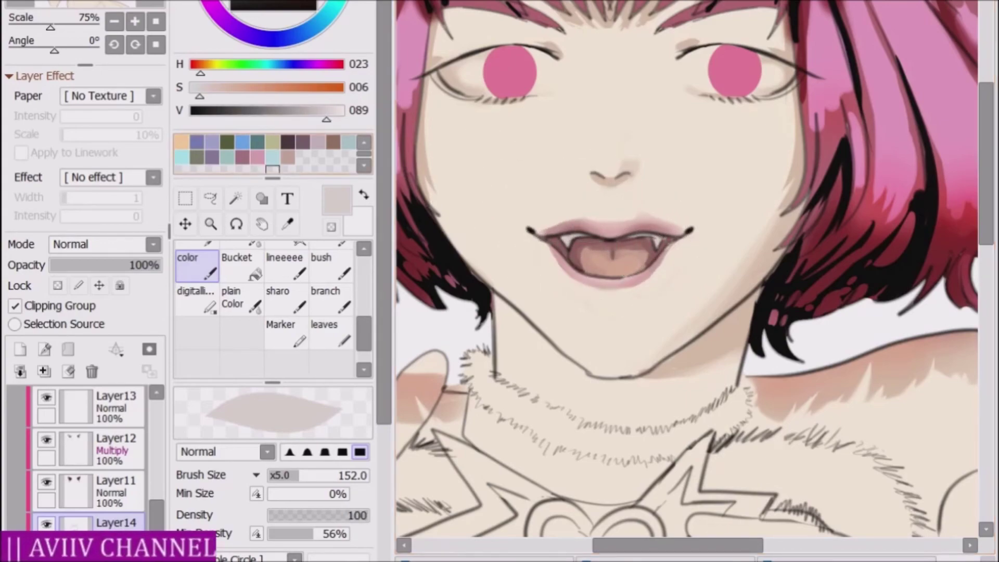
{"action": "left_click_drag", "start_coordinate": [326, 120], "coordinate": [245, 119]}
{"action": "left_click_drag", "start_coordinate": [199, 97], "coordinate": [270, 96]}
{"action": "left_click_drag", "start_coordinate": [200, 73], "coordinate": [193, 73]}
{"action": "key", "text": "alt"}
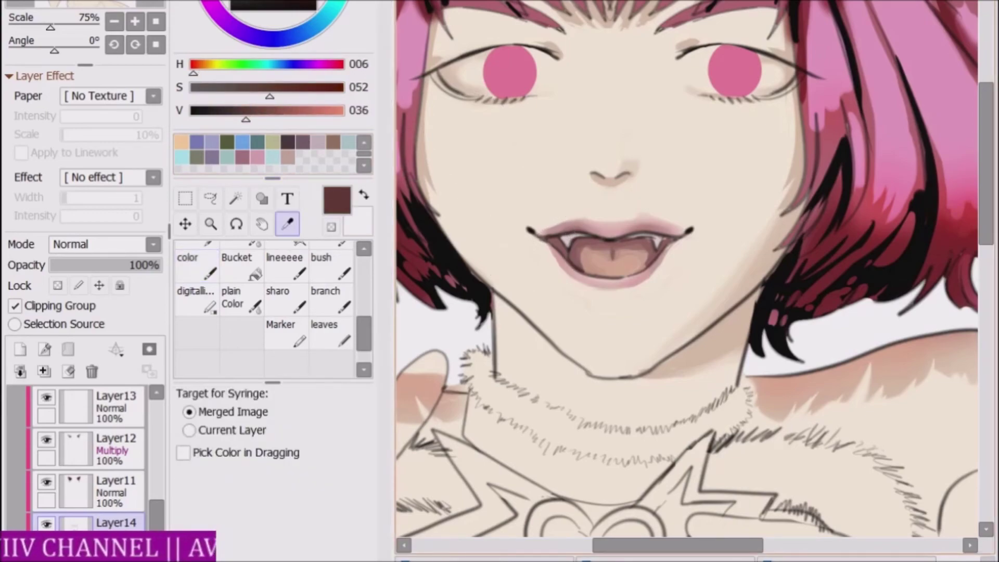
{"action": "left_click", "coordinate": [566, 252]}
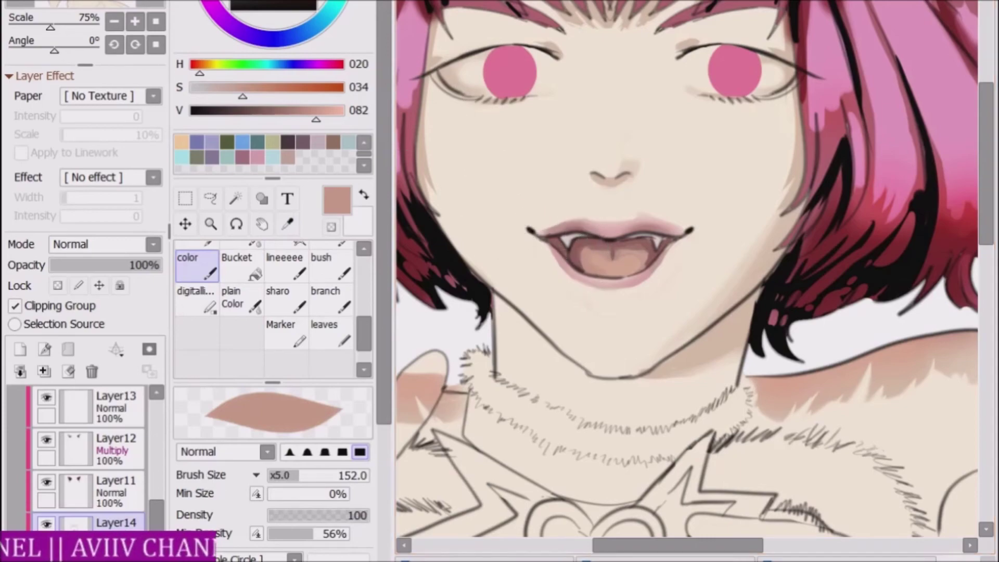
{"action": "left_click", "coordinate": [565, 255], "text": "alt"}
{"action": "left_click", "coordinate": [562, 250], "text": "alt"}
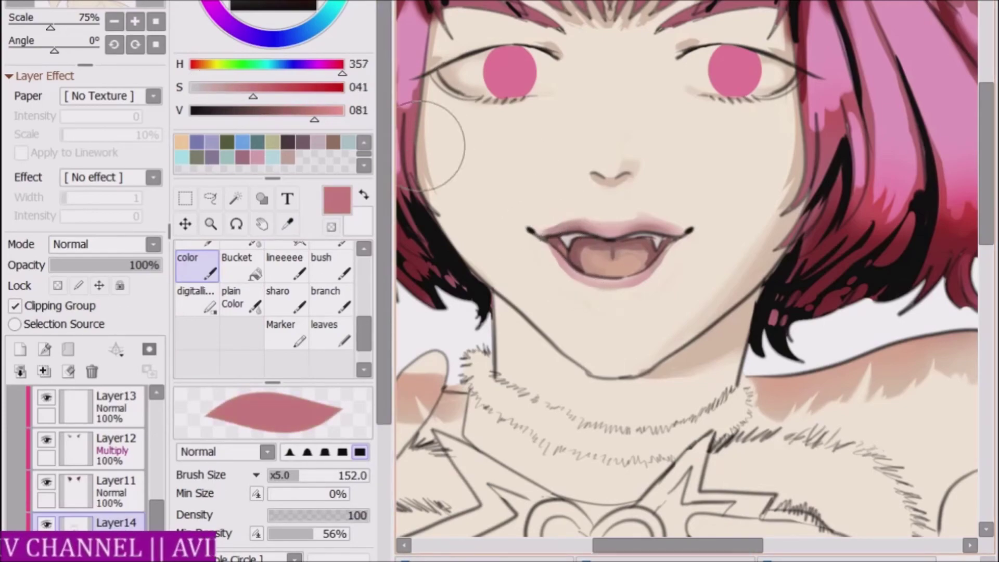
{"action": "scroll", "coordinate": [676, 223], "scroll_direction": "down", "scroll_amount": 3}
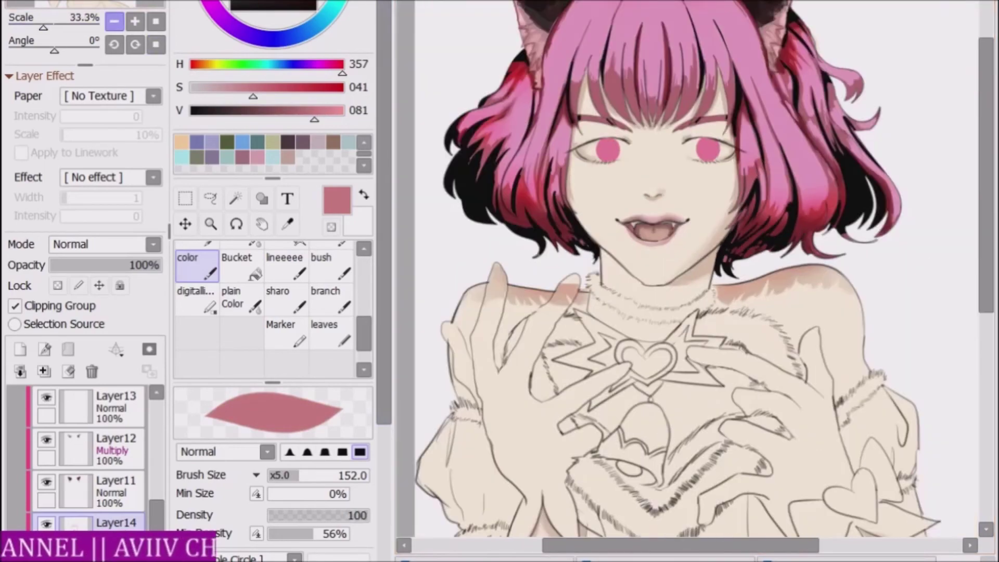
{"action": "scroll", "coordinate": [650, 223], "scroll_direction": "up", "scroll_amount": 3}
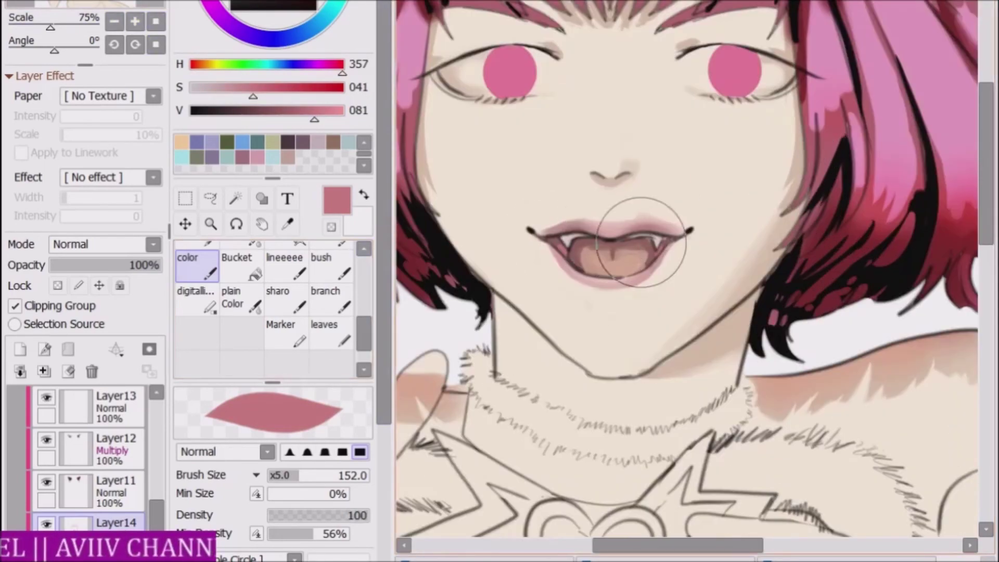
Add a clipped layer in Multiply mode and tint the upper lip pink (H 357, S 027, V 087) with the color brush at 152.
{"action": "left_click", "coordinate": [150, 349]}
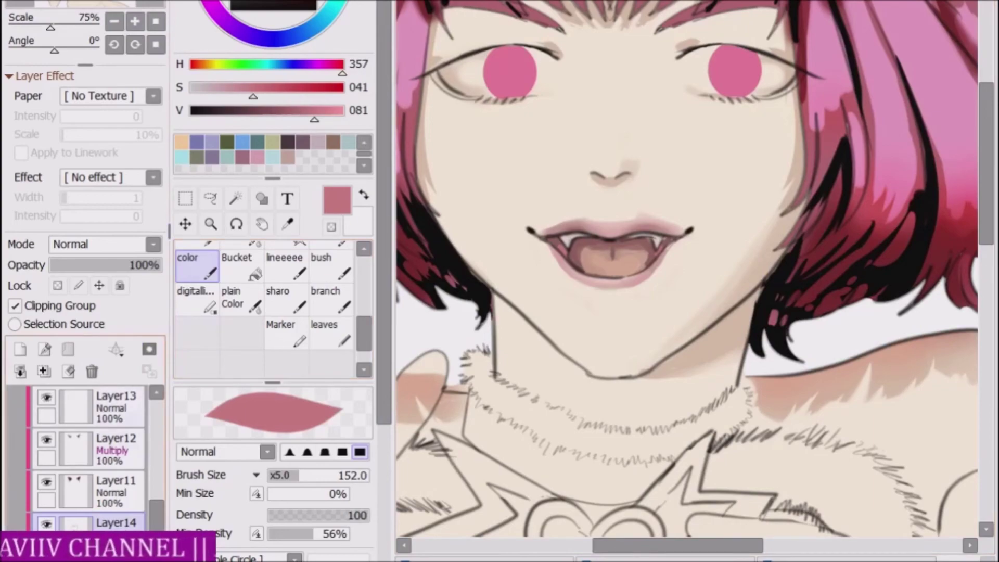
{"action": "scroll", "coordinate": [102, 244], "scroll_direction": "down", "scroll_amount": 1}
{"action": "mouse_move", "coordinate": [572, 250]}
{"action": "left_mouse_down"}
{"action": "mouse_move", "coordinate": [665, 241]}
{"action": "mouse_move", "coordinate": [564, 241]}
{"action": "left_mouse_up"}
{"action": "scroll", "coordinate": [565, 242], "scroll_direction": "down", "scroll_amount": 2}
{"action": "key", "text": "ctrl+z"}
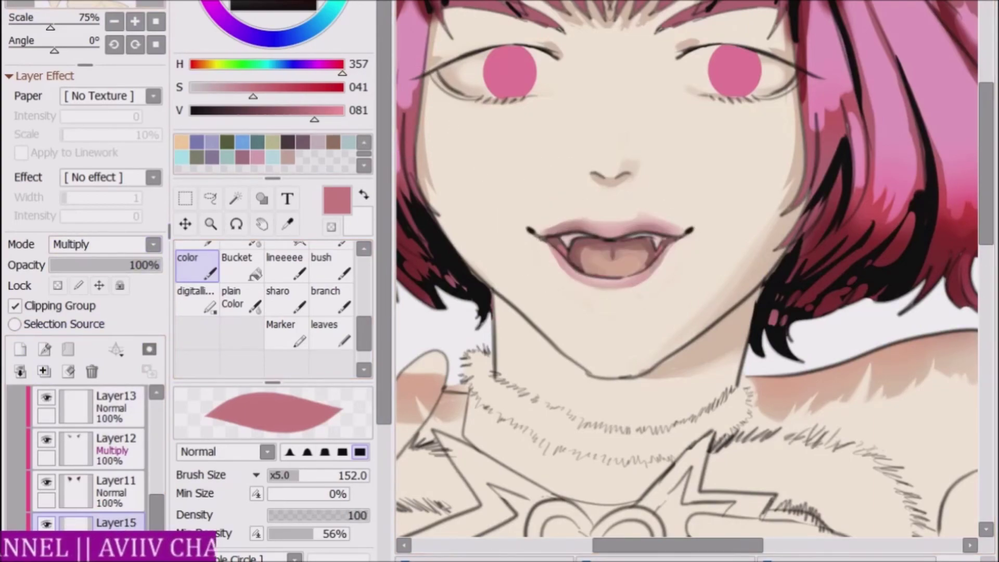
{"action": "scroll", "coordinate": [565, 242], "scroll_direction": "down", "scroll_amount": 1}
{"action": "scroll", "coordinate": [564, 242], "scroll_direction": "up", "scroll_amount": 1}
{"action": "left_click", "coordinate": [634, 230], "text": "alt"}
{"action": "mouse_move", "coordinate": [634, 229]}
{"action": "left_mouse_down"}
{"action": "mouse_move", "coordinate": [617, 232]}
{"action": "mouse_move", "coordinate": [676, 225]}
{"action": "left_mouse_up"}
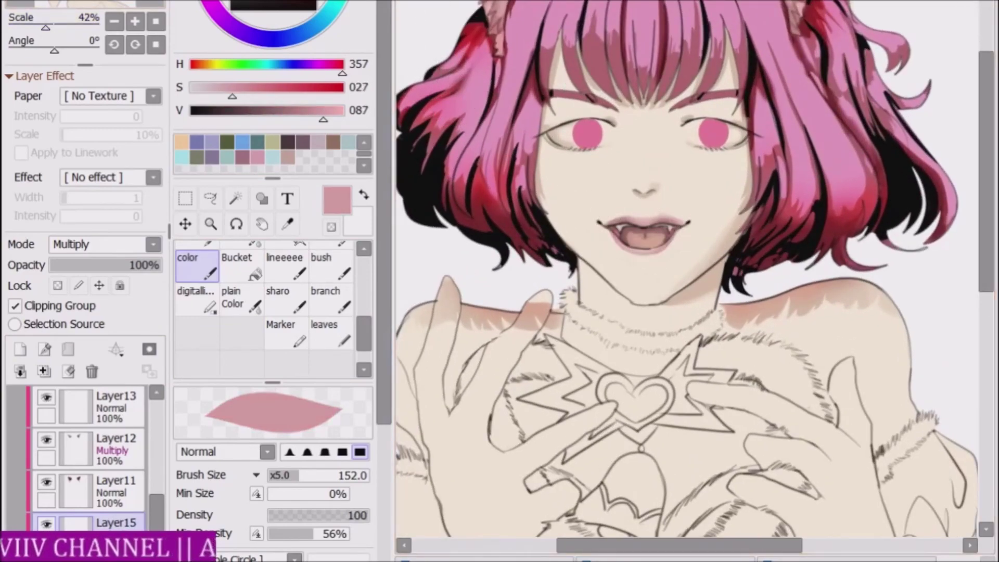
Tint the tongue and mouth interior pale pink (H 356, S 012, V 099) on the Multiply layer, and switch to the eraser at 108.
{"action": "left_click", "coordinate": [634, 236], "text": "alt"}
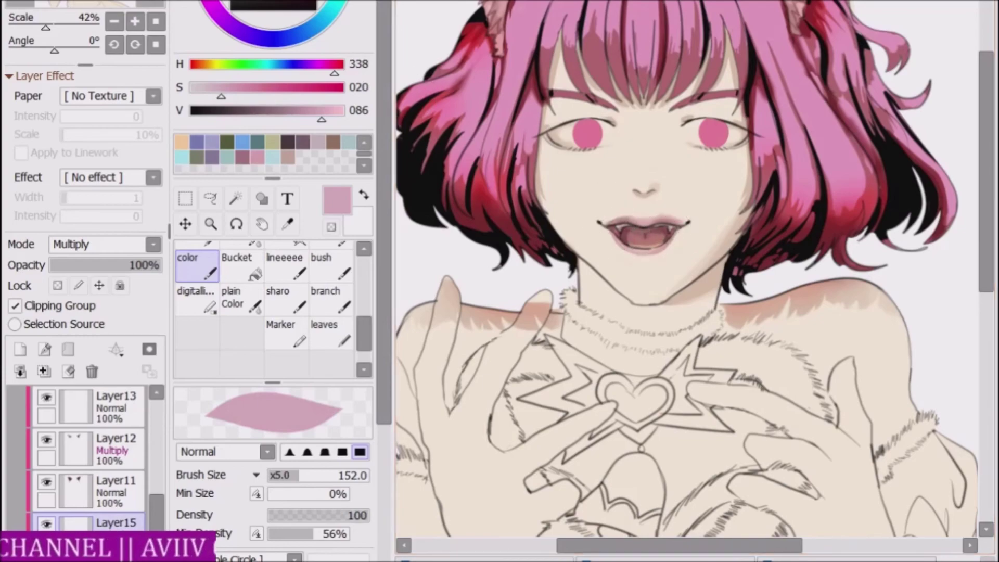
{"action": "left_click", "coordinate": [642, 234], "text": "alt"}
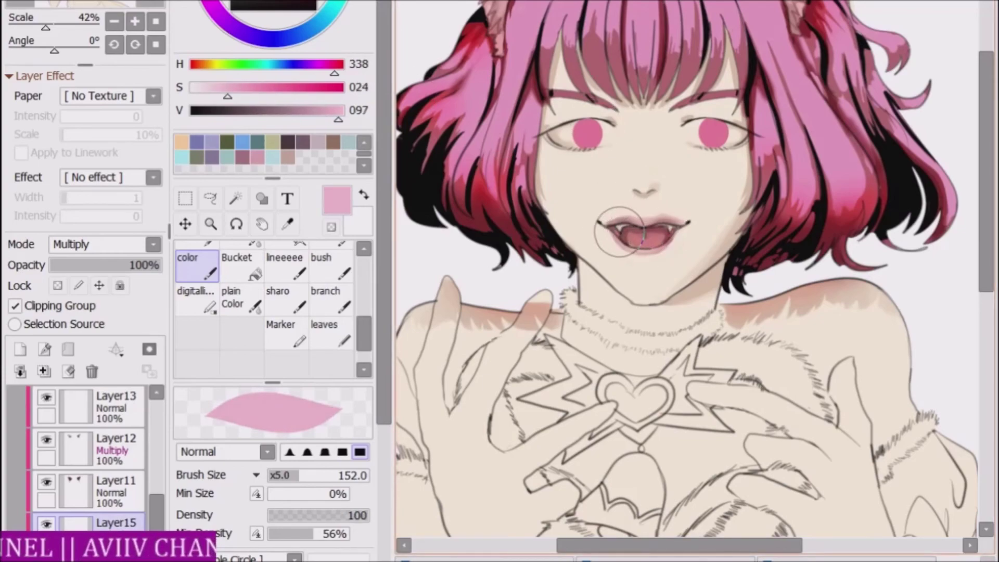
{"action": "left_click", "coordinate": [643, 237], "text": "alt"}
{"action": "left_click", "coordinate": [644, 235], "text": "alt"}
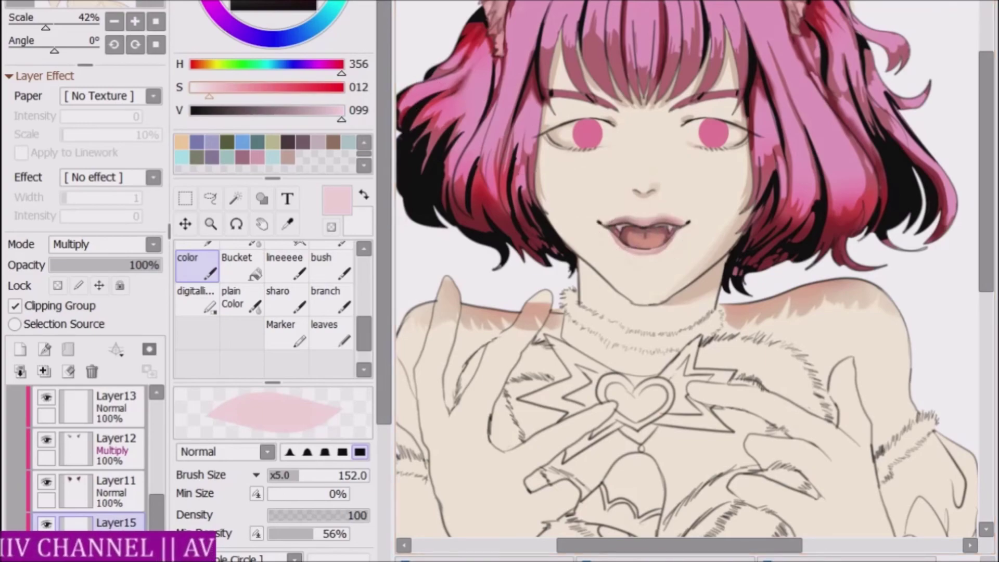
{"action": "scroll", "coordinate": [622, 233], "scroll_direction": "down", "scroll_amount": 3}
{"action": "left_click", "coordinate": [156, 22]}
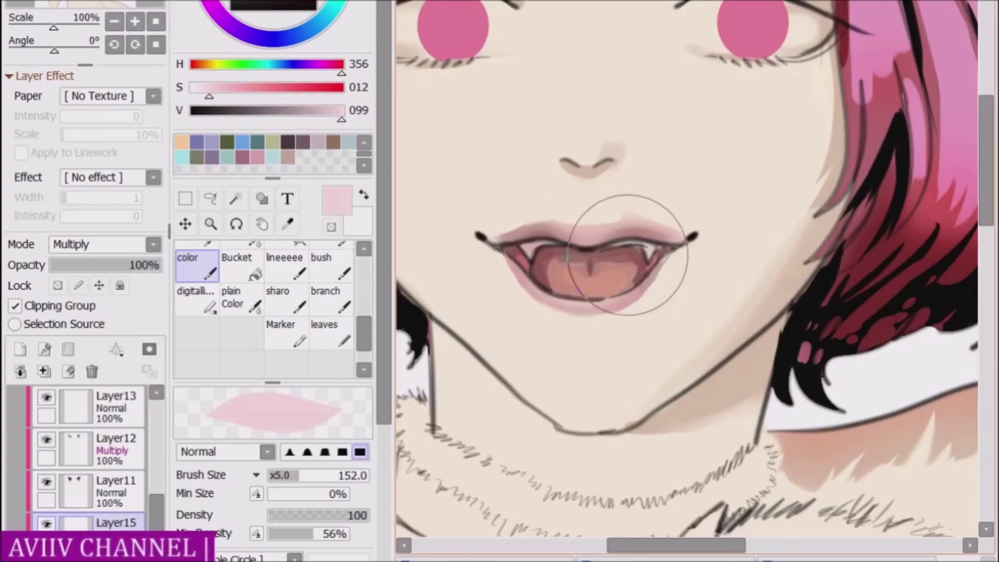
{"action": "key", "text": "e"}
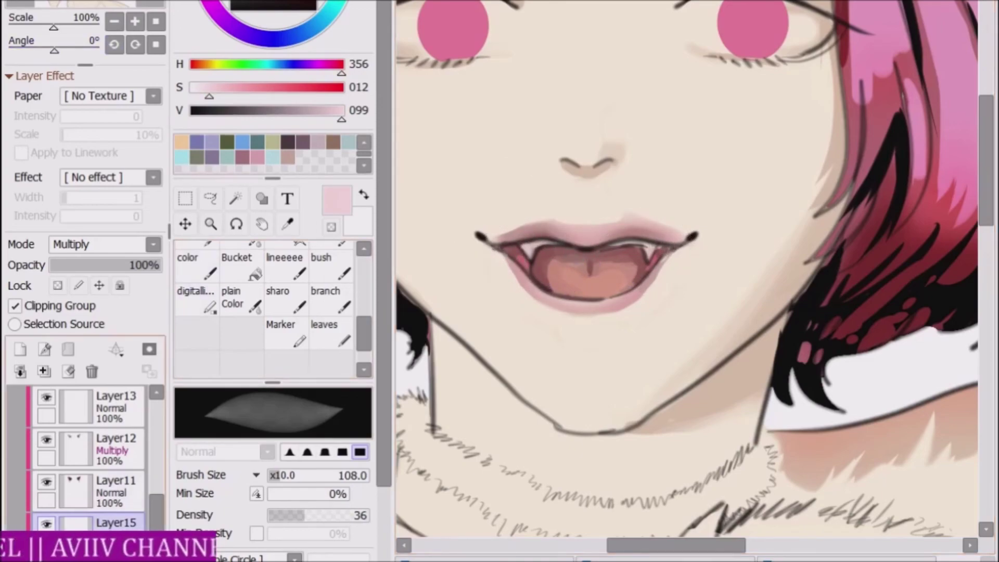
Hide the Multiply tint, select Layer14 below it, and sample the mouth's reddish brown (H 008, S 039, V 060) for the color brush.
{"action": "scroll", "coordinate": [86, 453], "scroll_direction": "down", "scroll_amount": 2}
{"action": "left_click", "coordinate": [89, 503]}
{"action": "left_click", "coordinate": [287, 224]}
{"action": "left_click", "coordinate": [47, 453]}
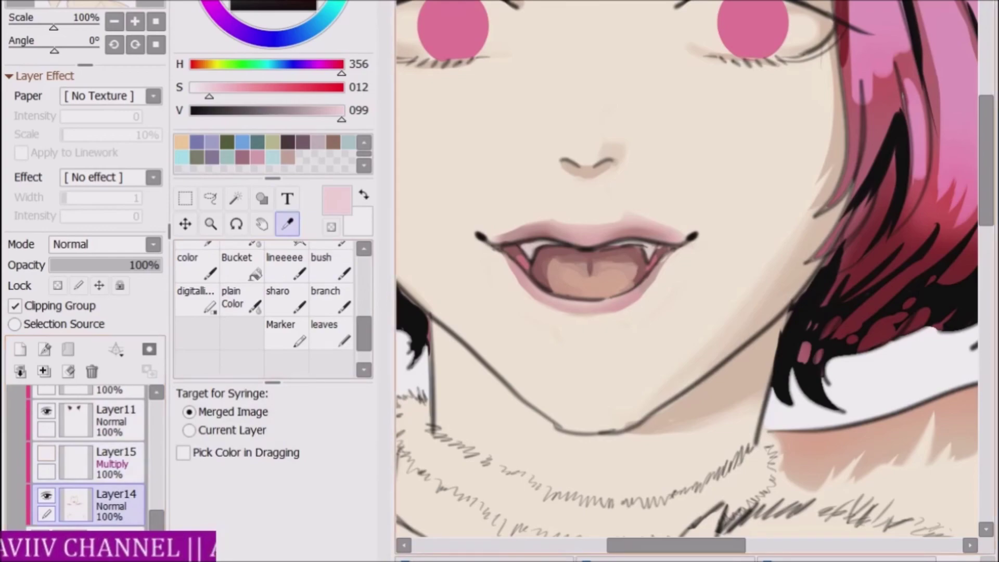
{"action": "left_click", "coordinate": [526, 263]}
{"action": "left_click", "coordinate": [197, 265]}
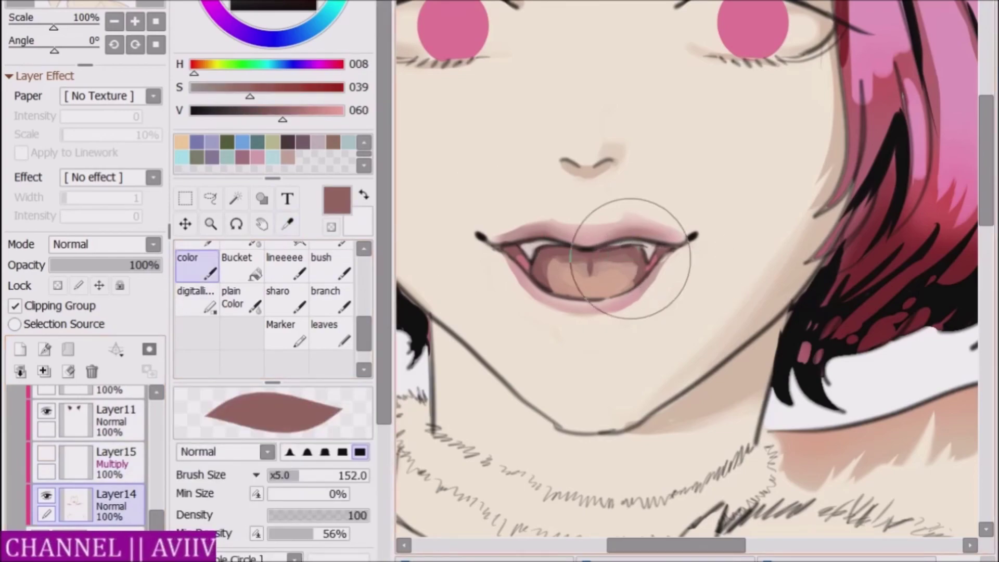
Show the Multiply tint layer above Layer14 again and make it the active layer.
{"action": "left_click", "coordinate": [46, 452]}
{"action": "left_click", "coordinate": [88, 462]}
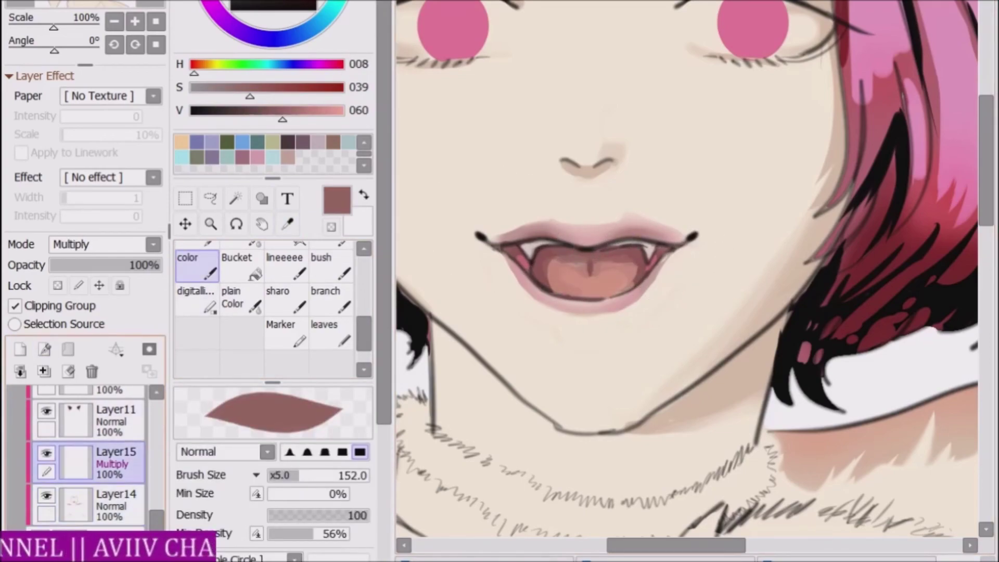
{"action": "left_click", "coordinate": [114, 21]}
{"action": "left_click", "coordinate": [113, 21]}
{"action": "left_click", "coordinate": [114, 21]}
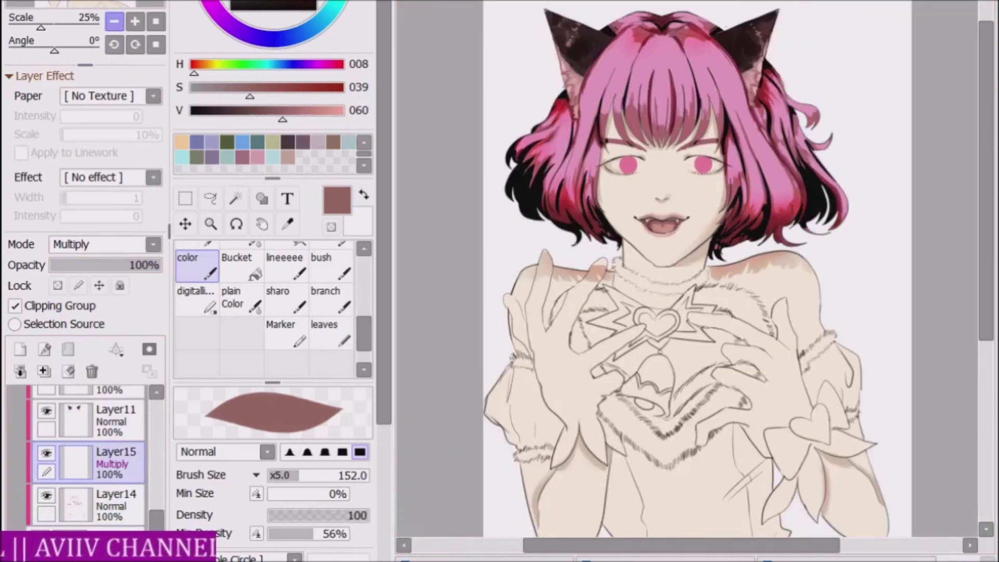